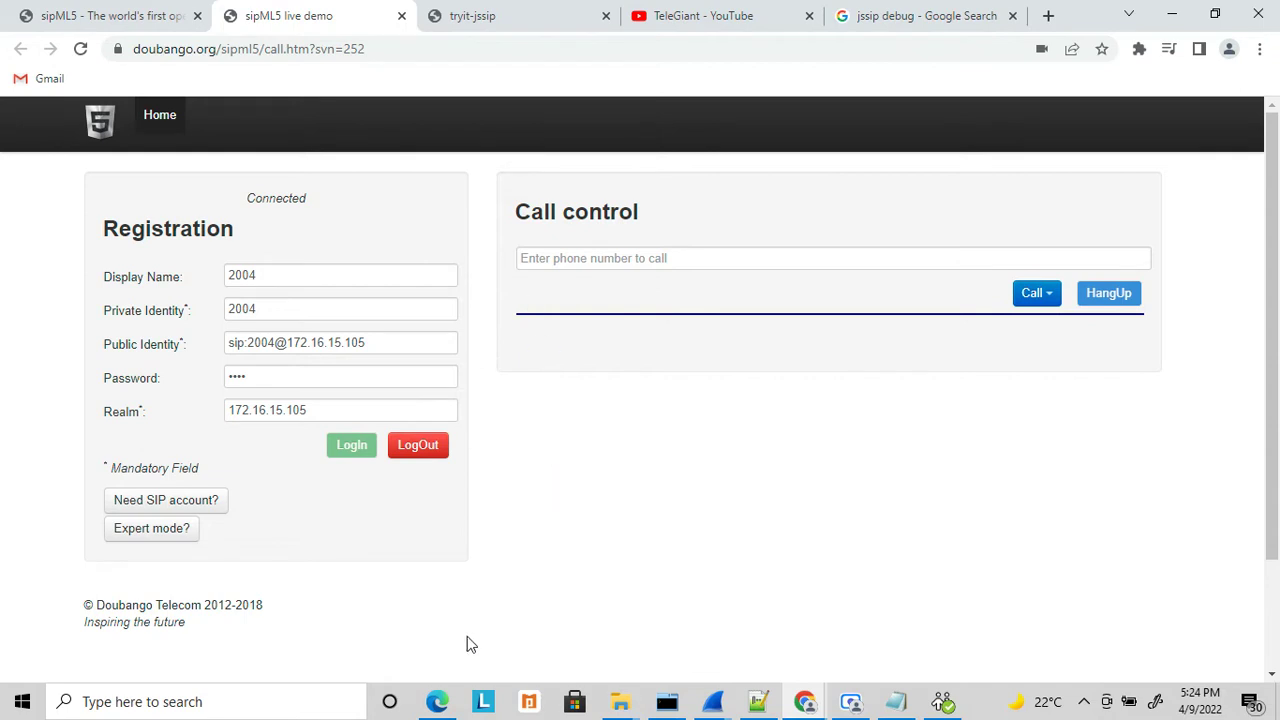
Step: Glance over the TeleGiant YouTube channel page, then return to the sipML5 live demo
mouse_move(437, 695)
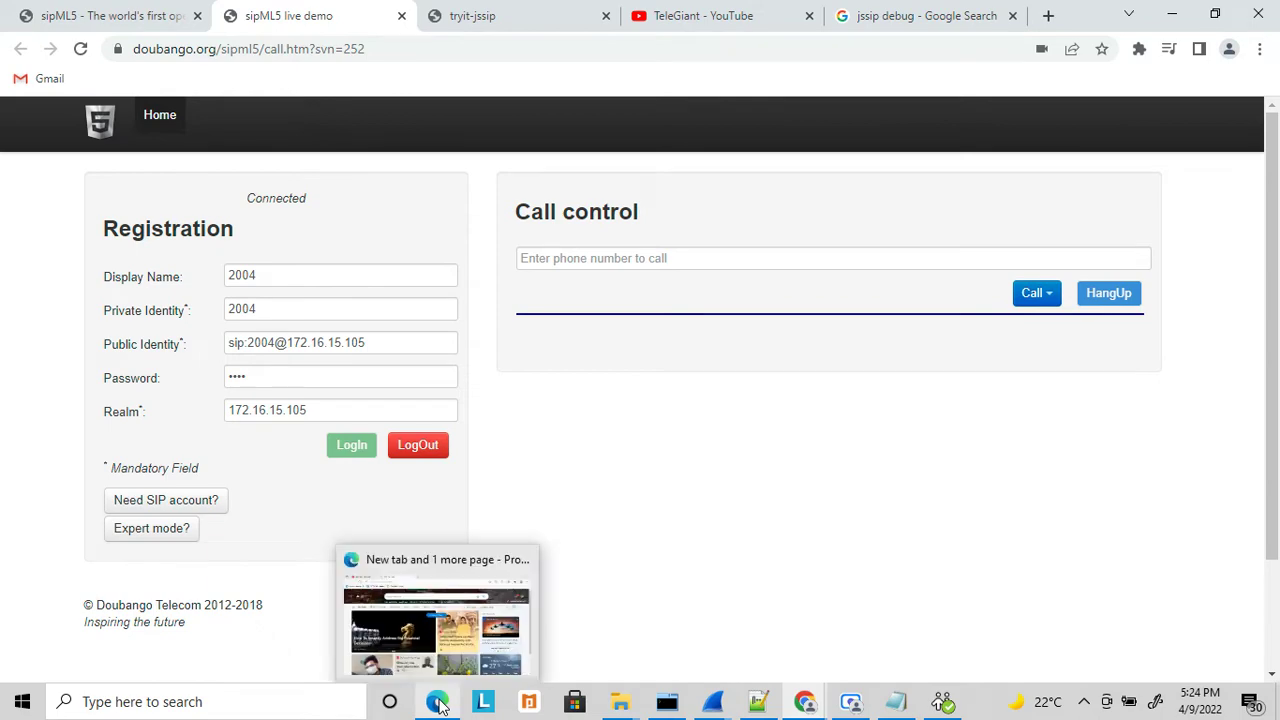
mouse_move(418, 648)
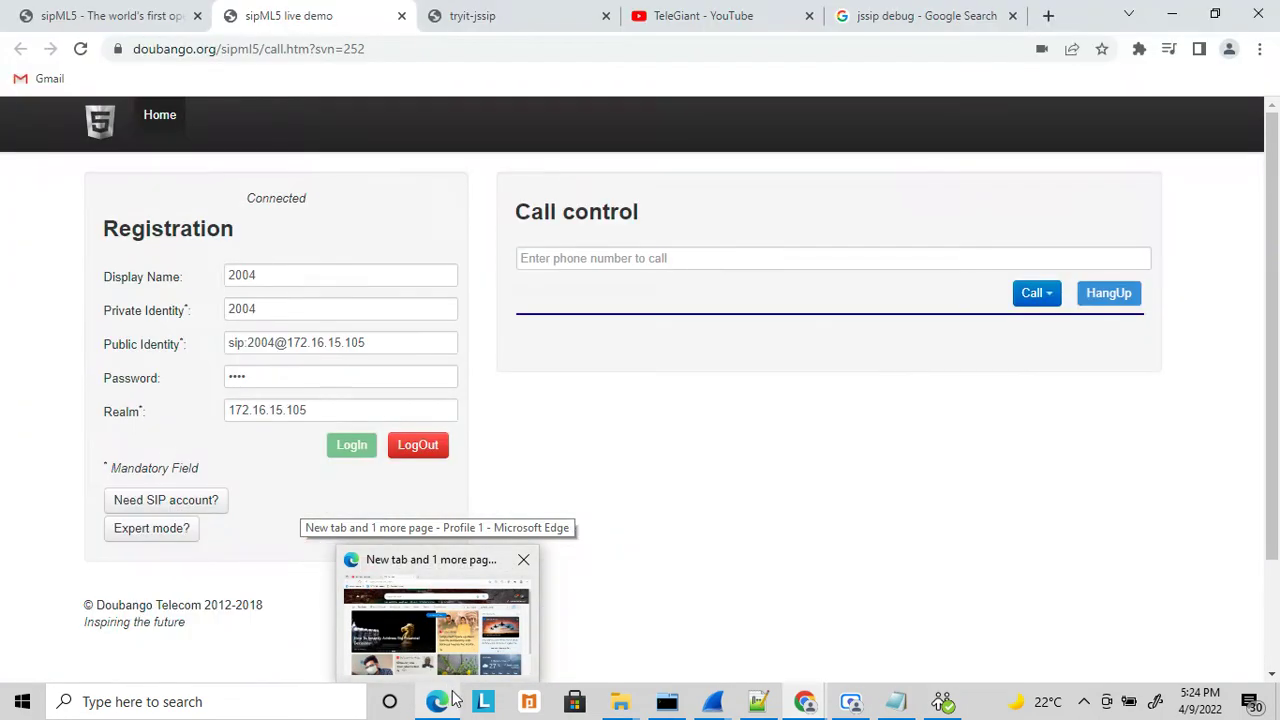
left_click(738, 18)
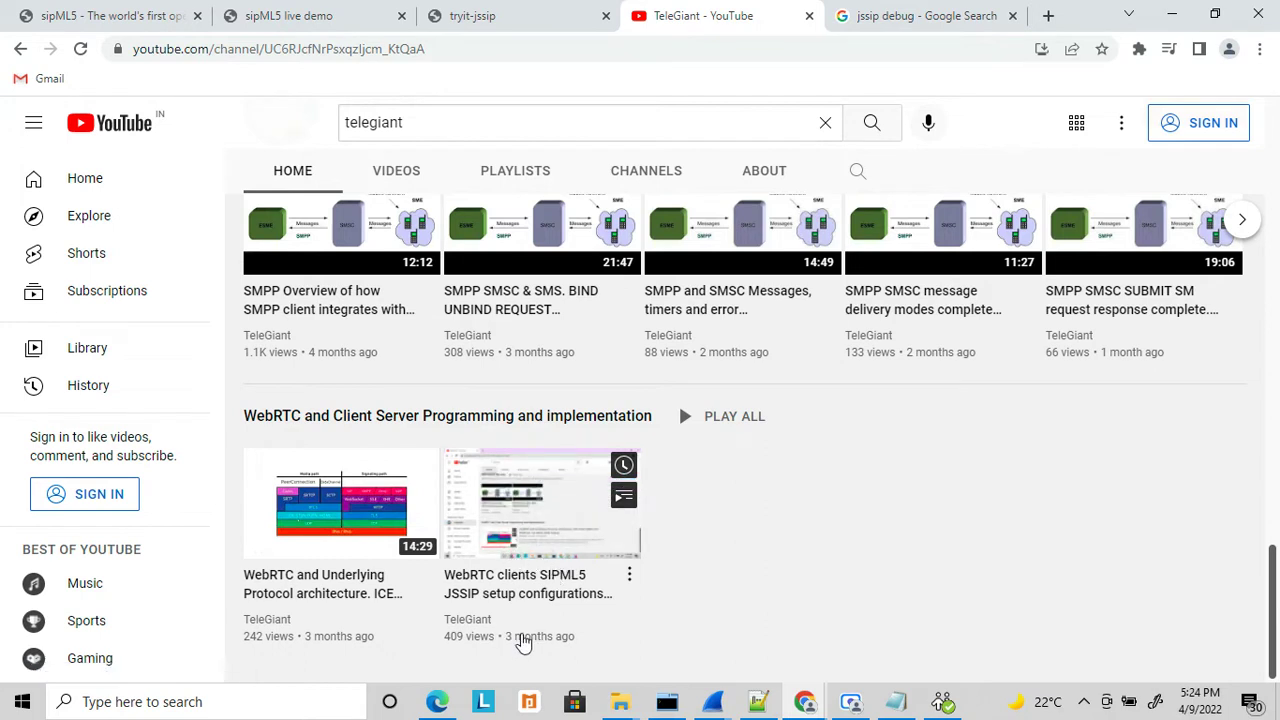
mouse_move(314, 534)
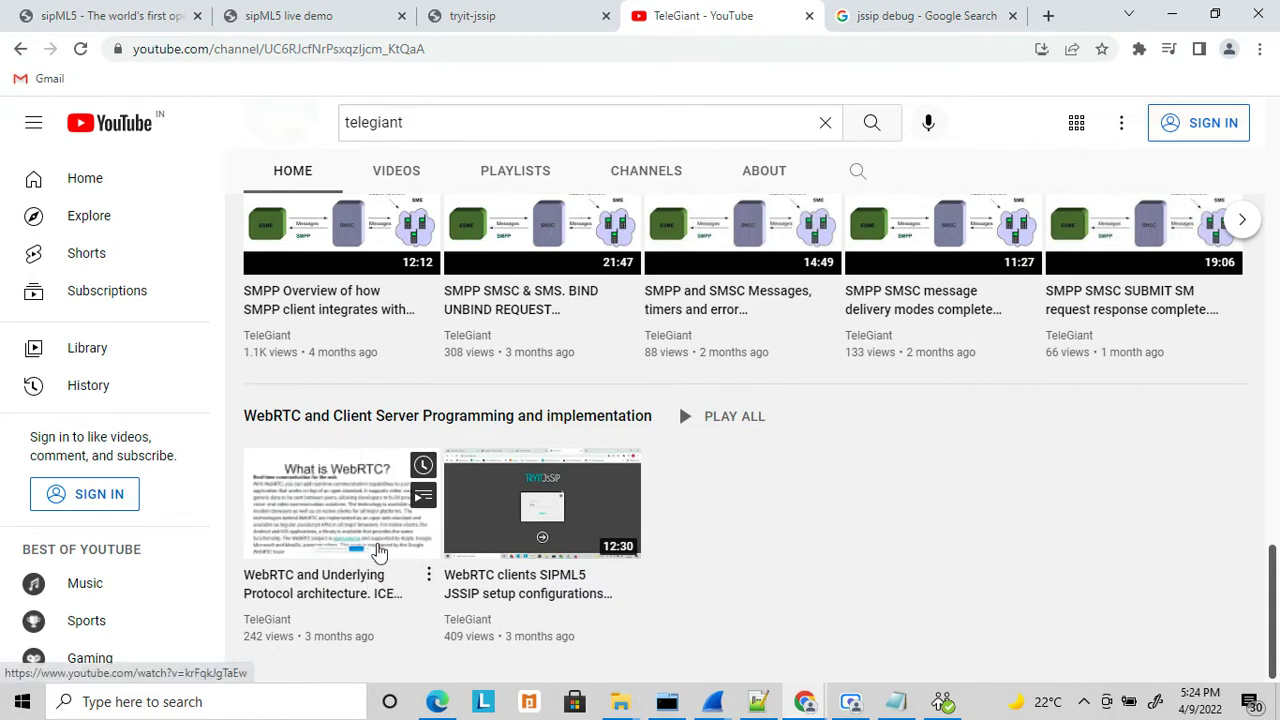
mouse_move(428, 553)
mouse_move(363, 557)
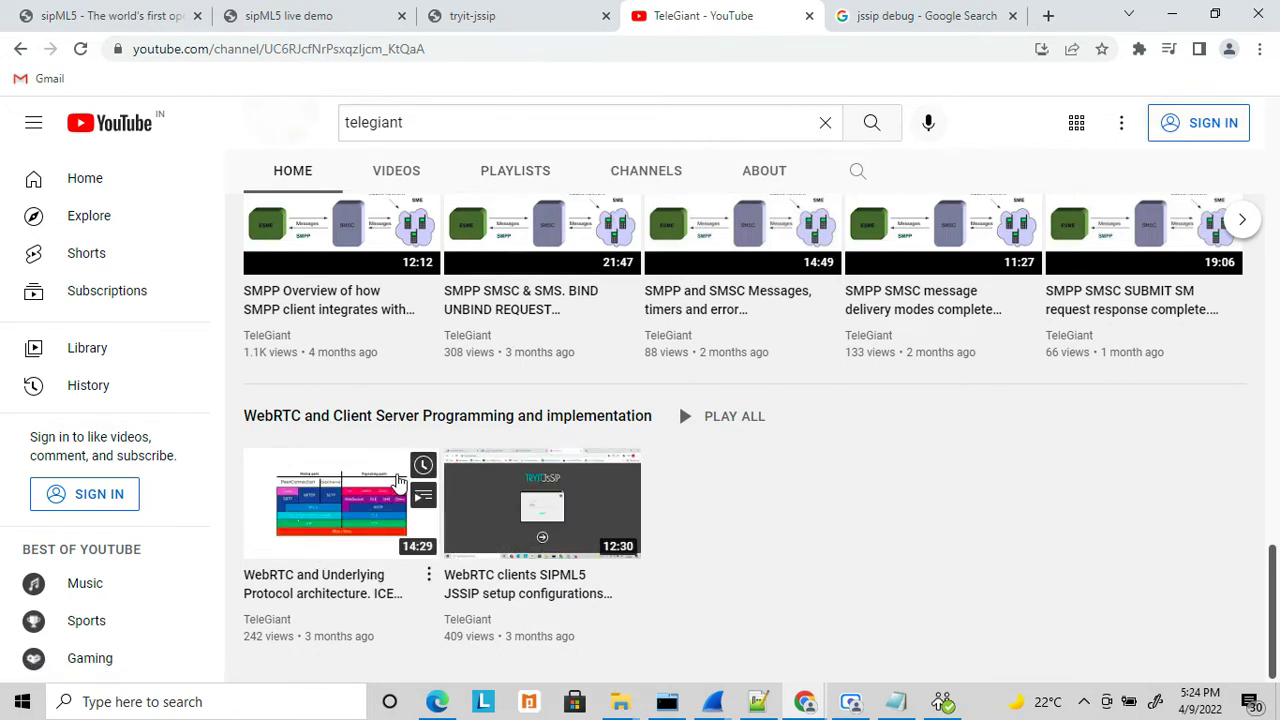
mouse_move(502, 460)
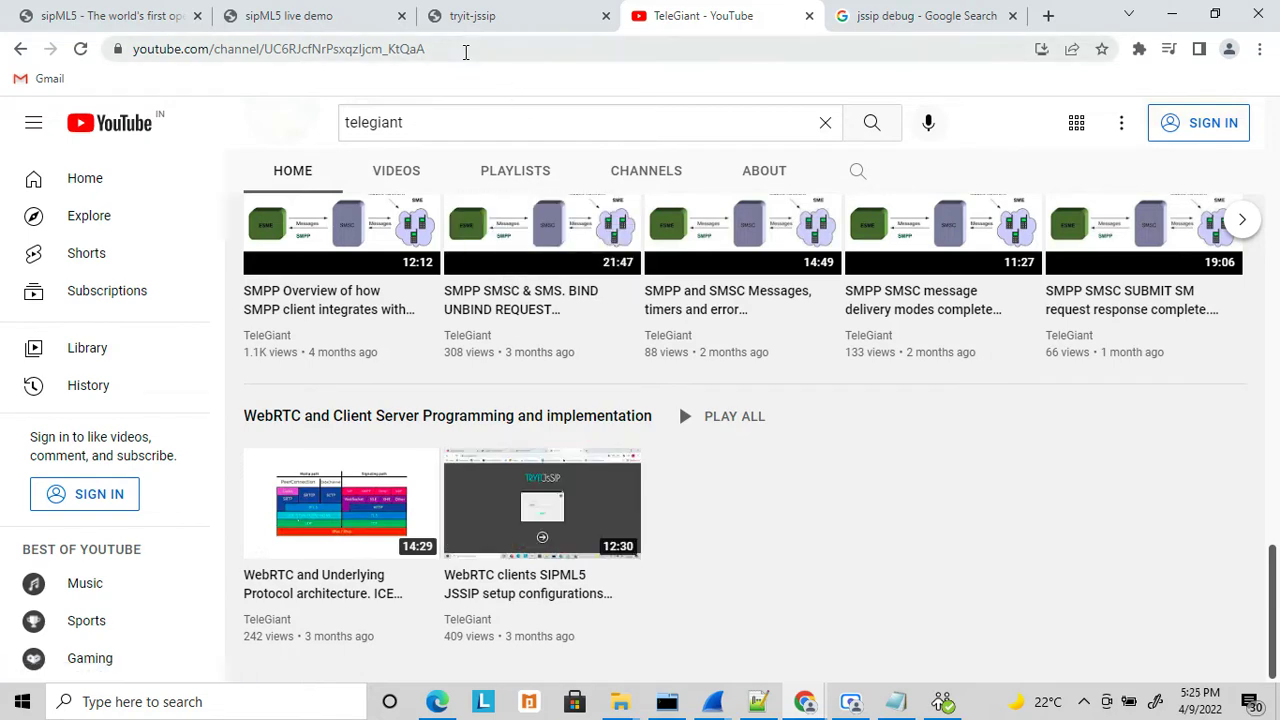
left_click(337, 20)
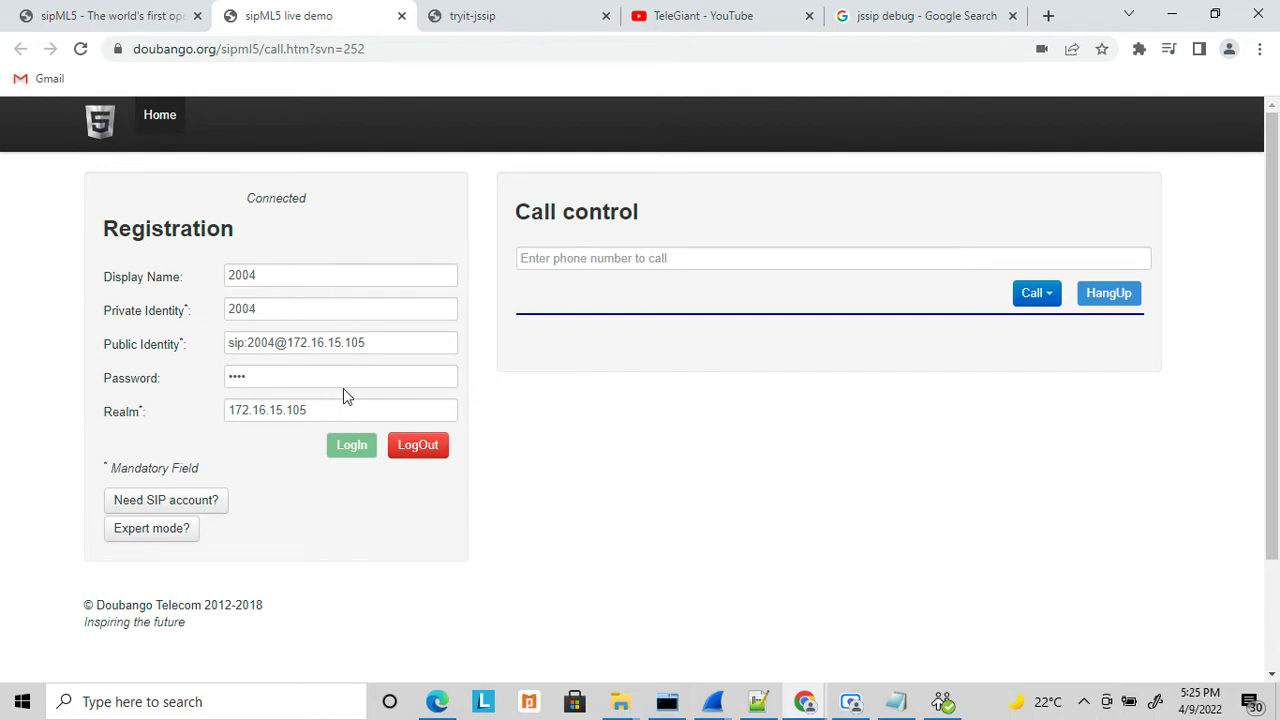
Step: Open the developer Console beside the sipML5 page and scroll through the SIP stack log
right_click(652, 508)
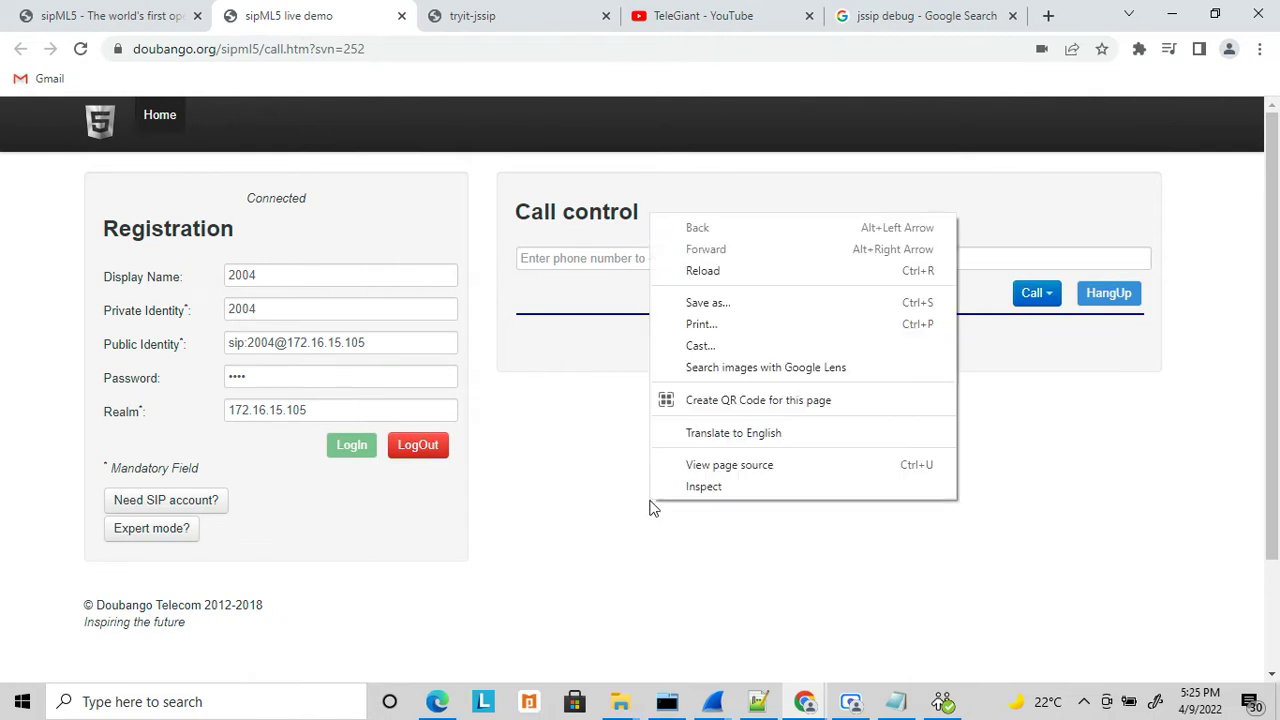
left_click(747, 492)
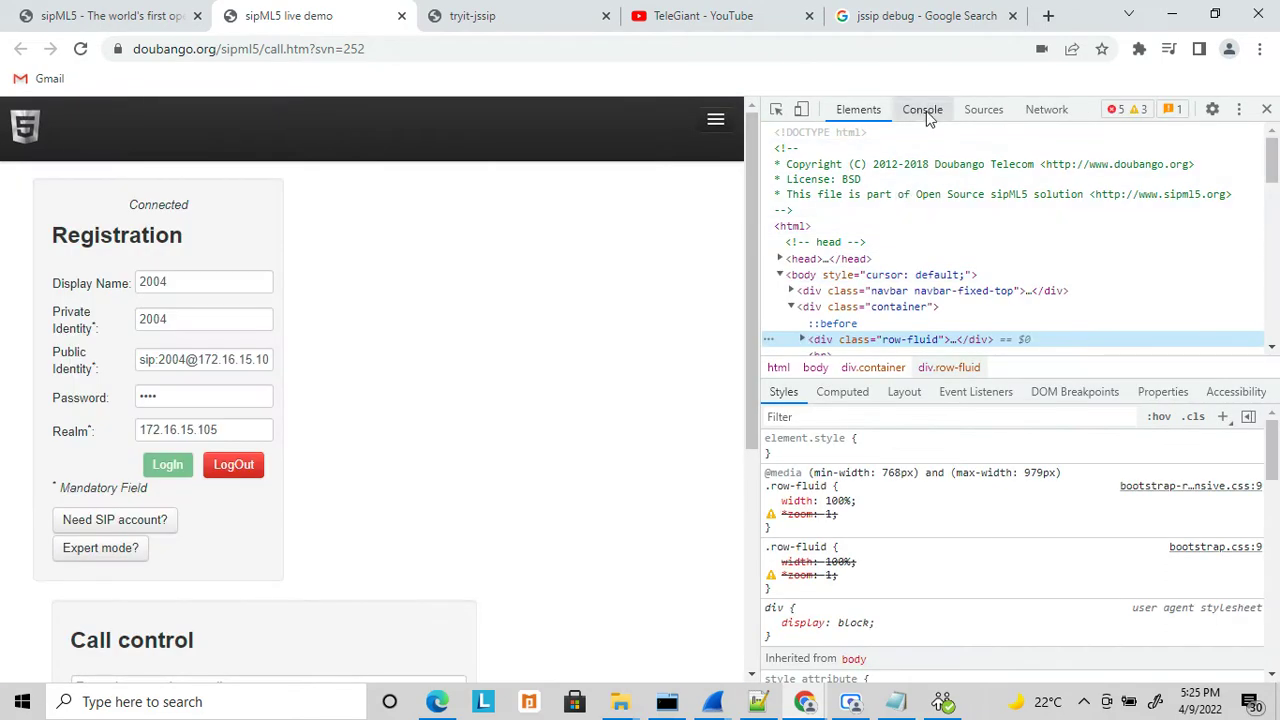
left_click(924, 112)
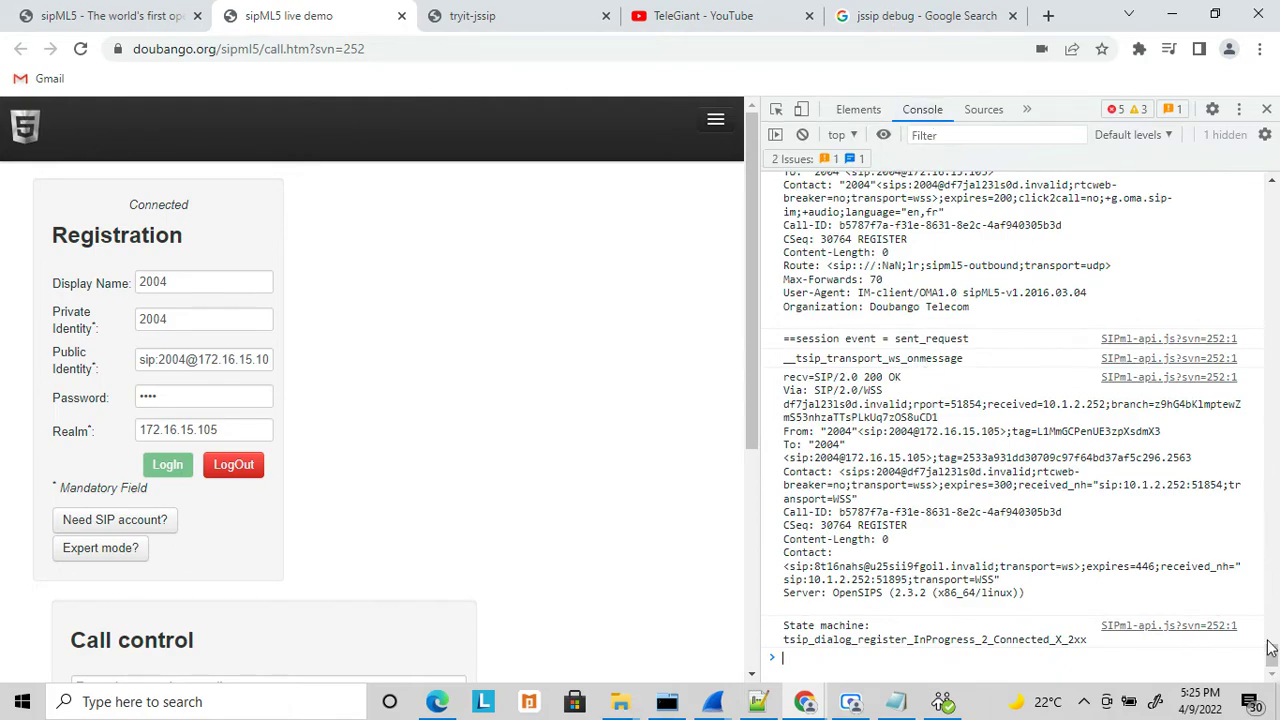
left_click_drag(1274, 655, 1265, 140)
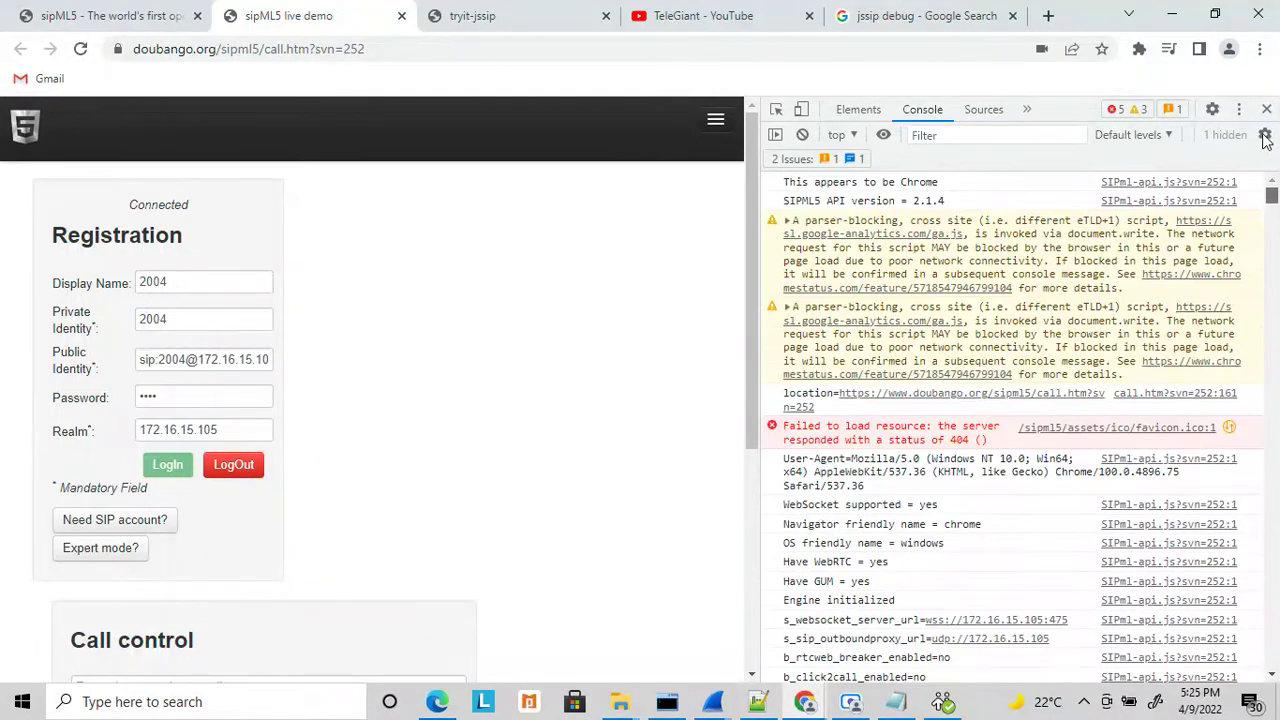
Step: Check the TeleGiant YouTube tab again, then go back to the sipML5 demo
left_click(697, 18)
mouse_move(340, 500)
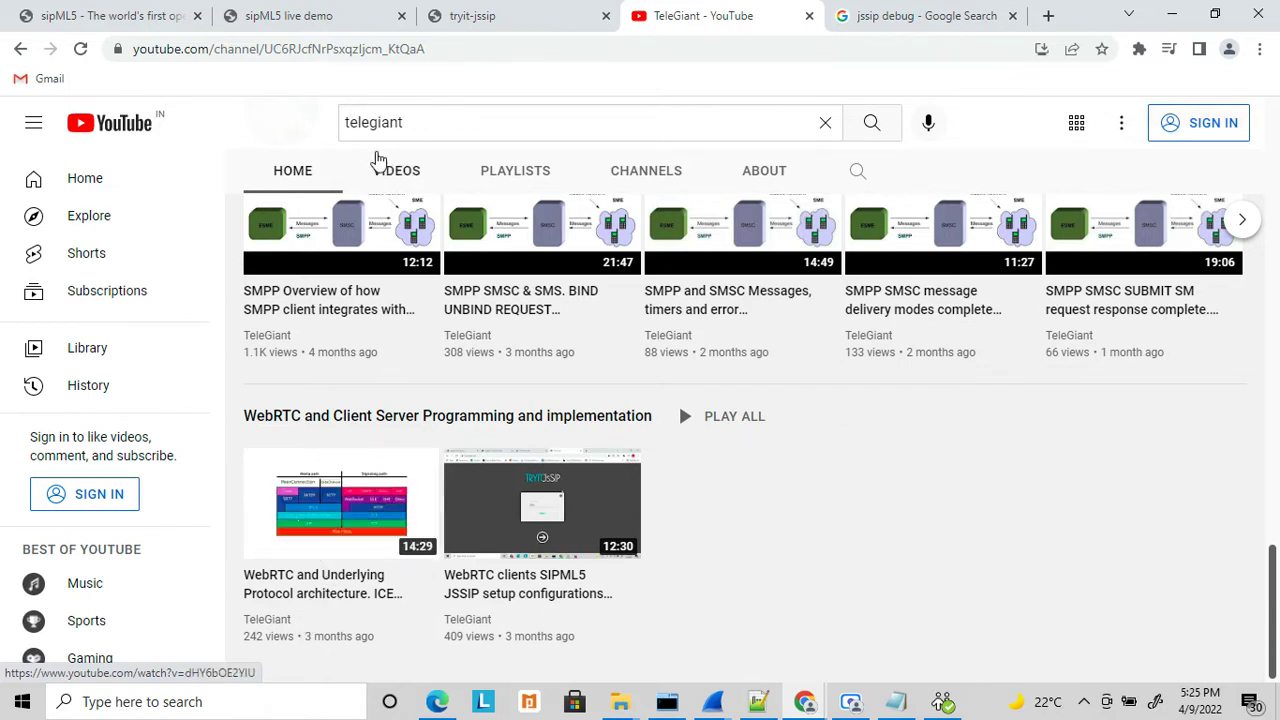
left_click(318, 16)
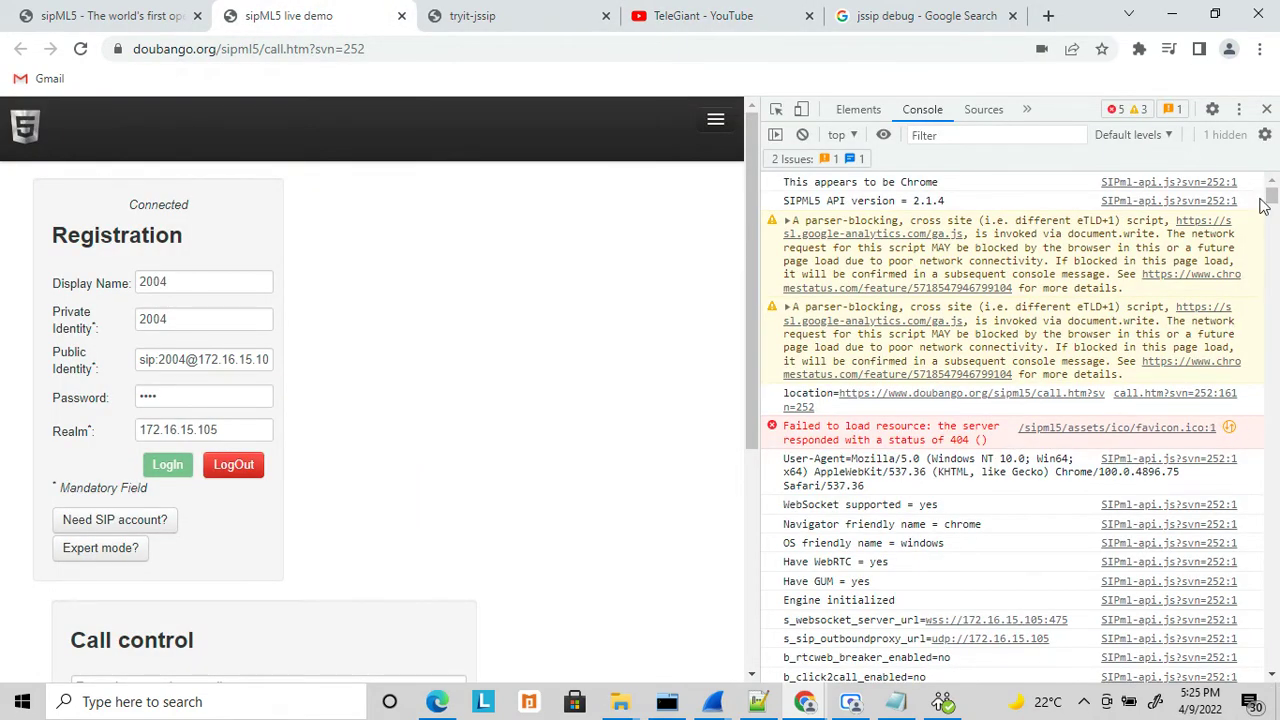
Step: Scroll the console to the SEND: REGISTER request for 2004 and select its full message text
left_click_drag(1272, 199, 1272, 207)
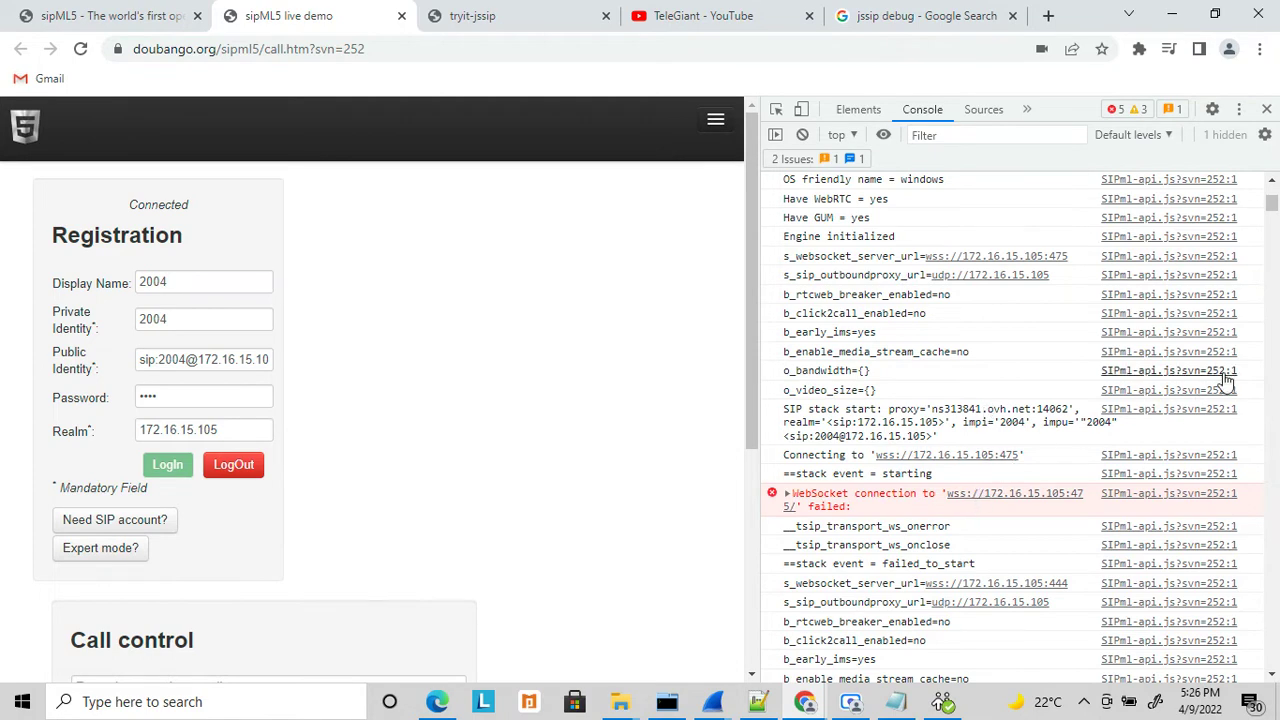
left_click_drag(1273, 212, 1274, 247)
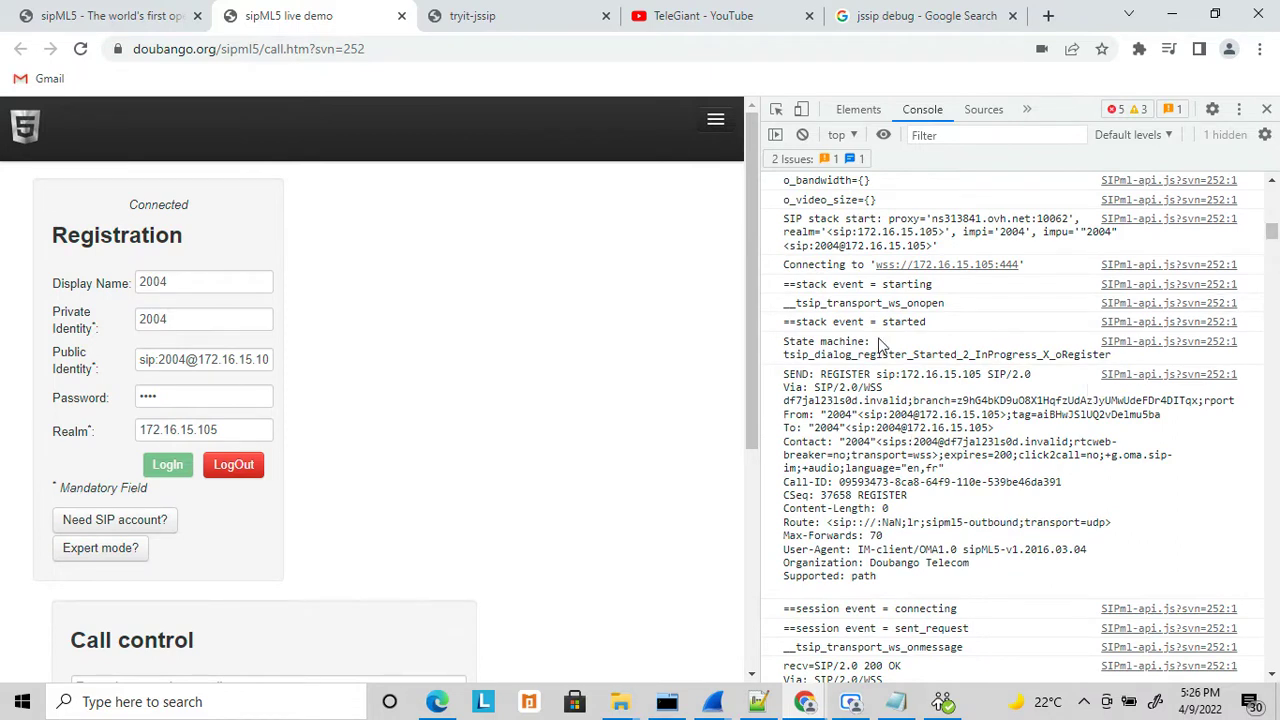
left_click_drag(784, 378, 958, 582)
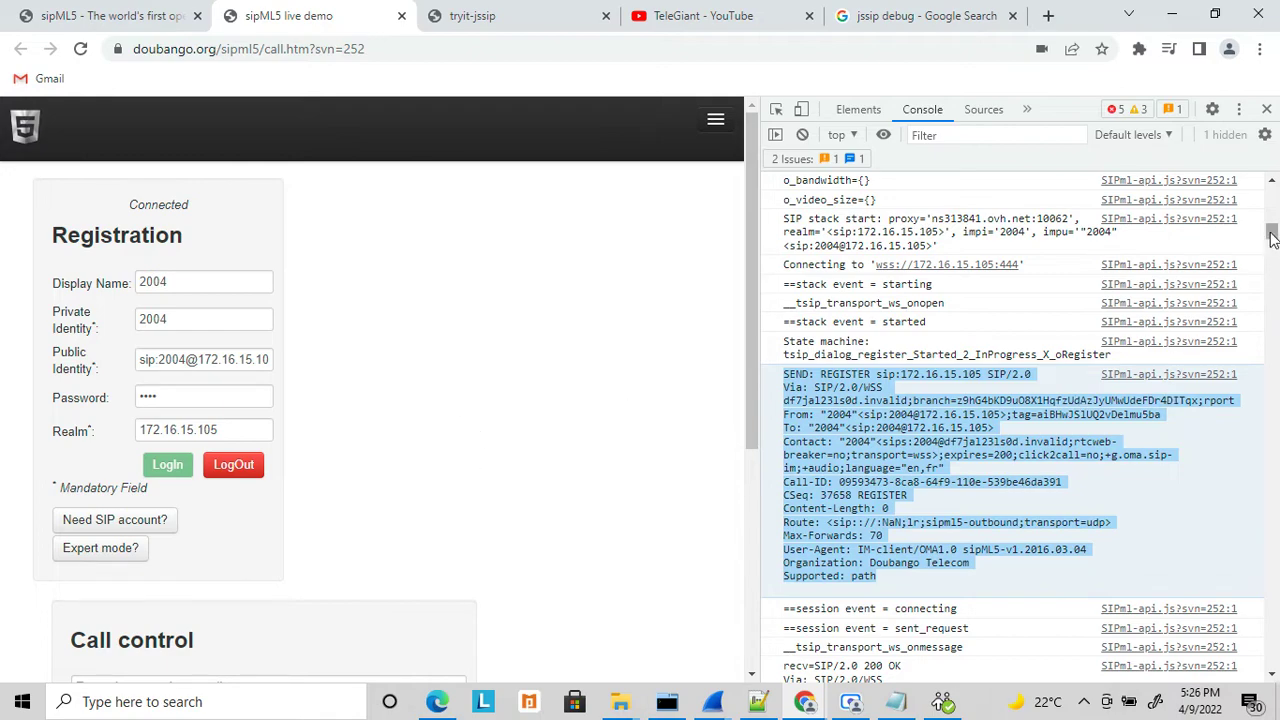
left_click_drag(1273, 233, 1275, 282)
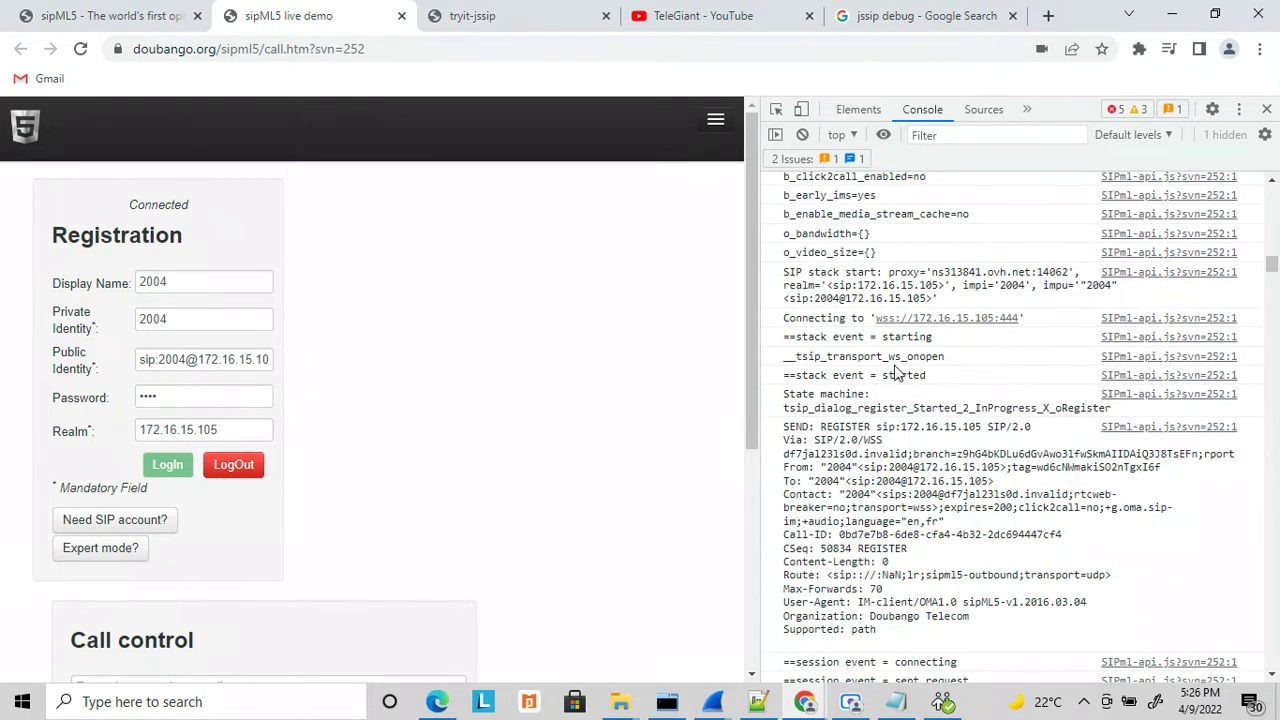
Step: Clear the console, log 2004 out, and review the expires=0 REGISTER and its 200 OK
right_click(897, 372)
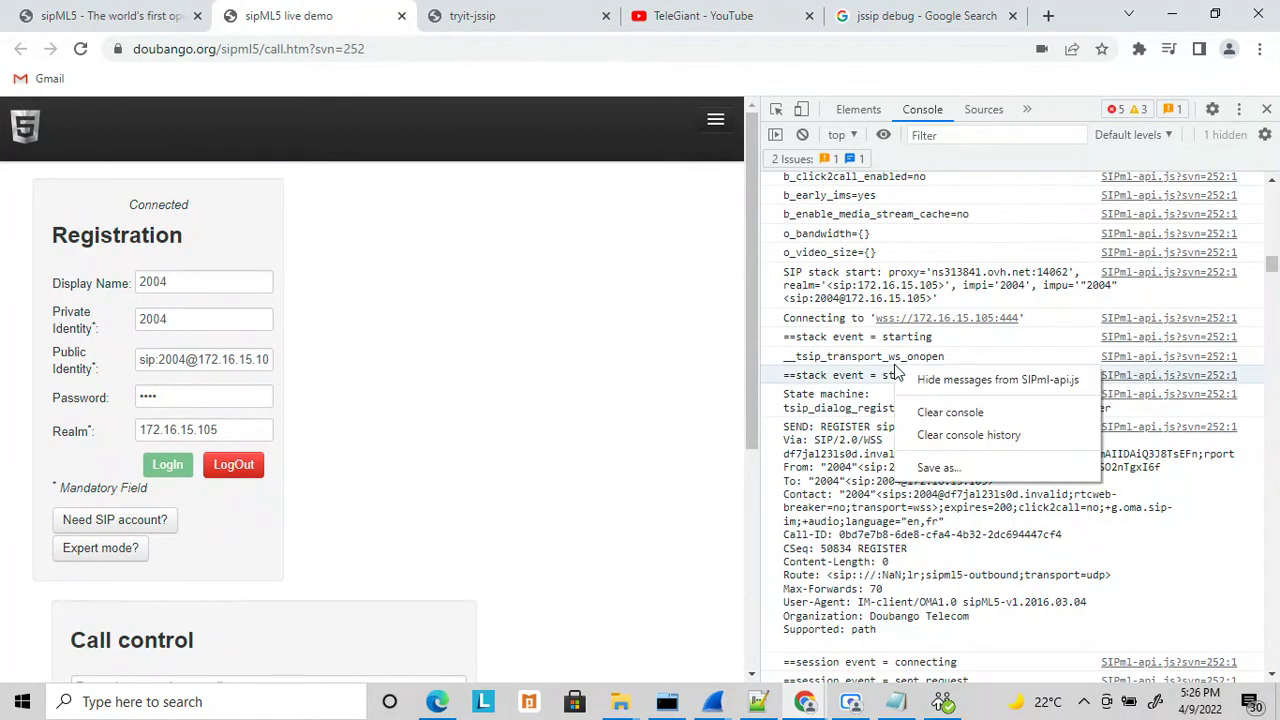
left_click(993, 414)
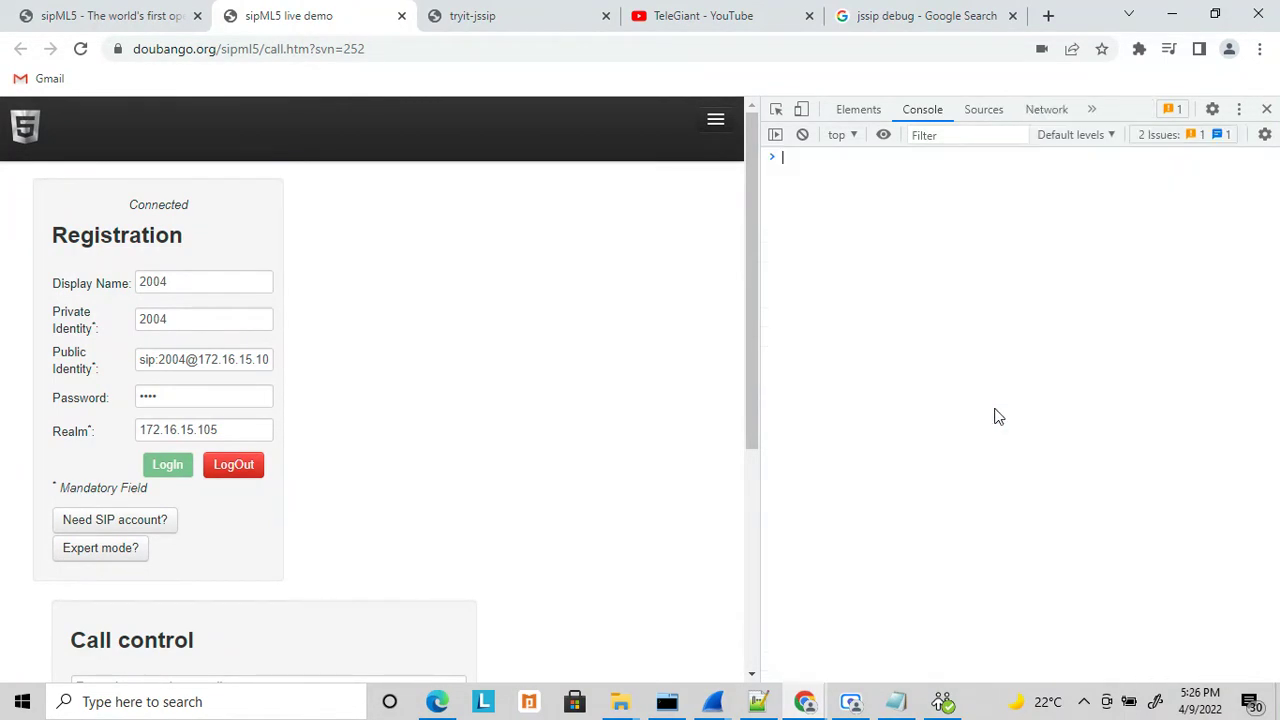
left_click(241, 466)
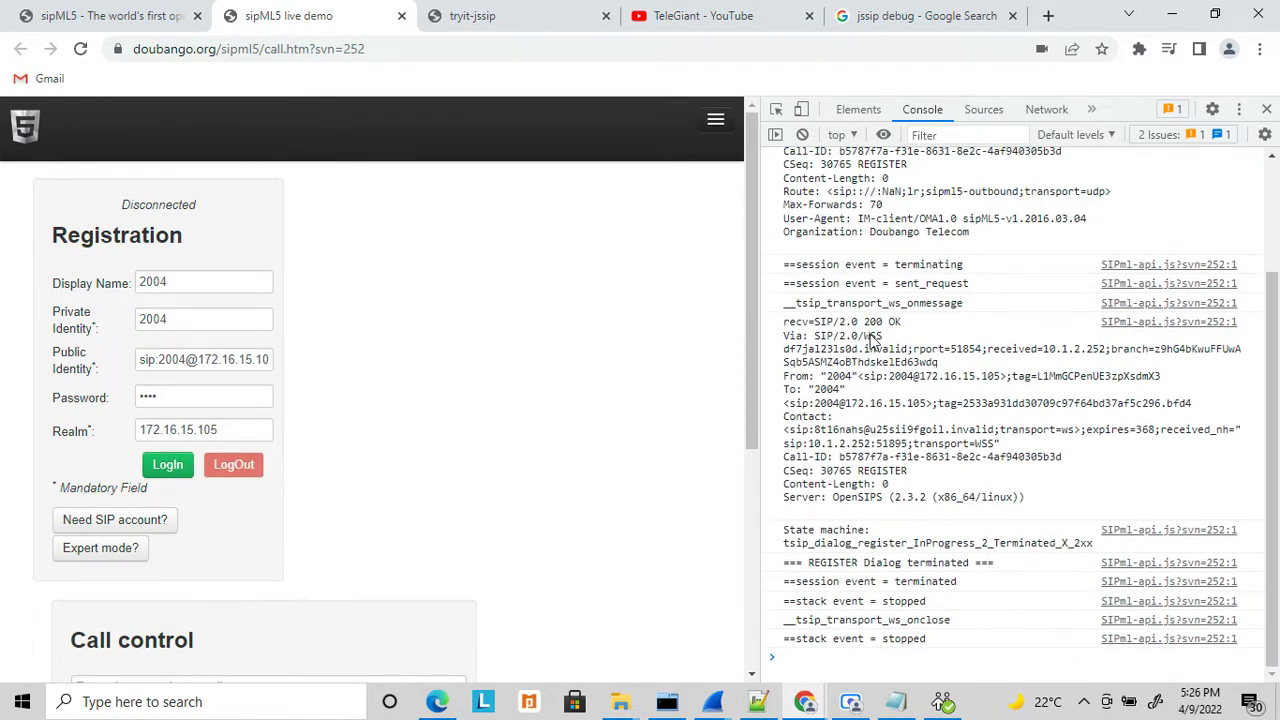
left_click_drag(1275, 357, 1275, 247)
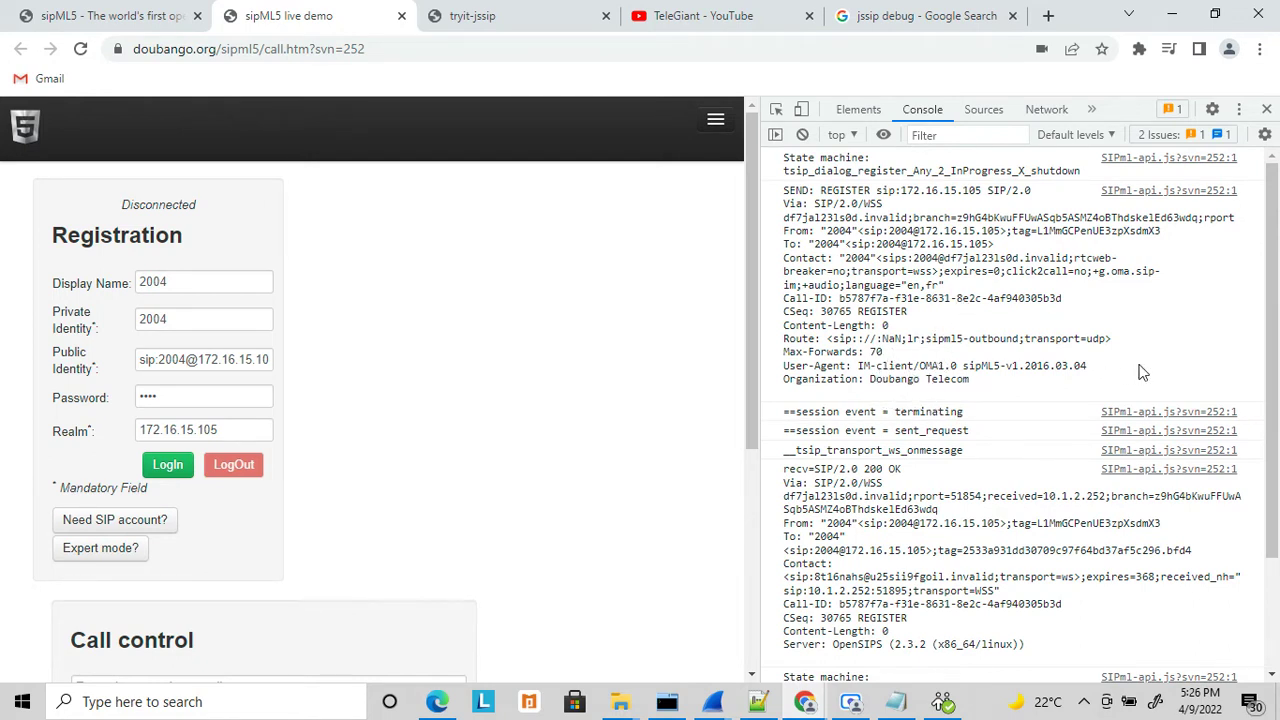
right_click(1067, 335)
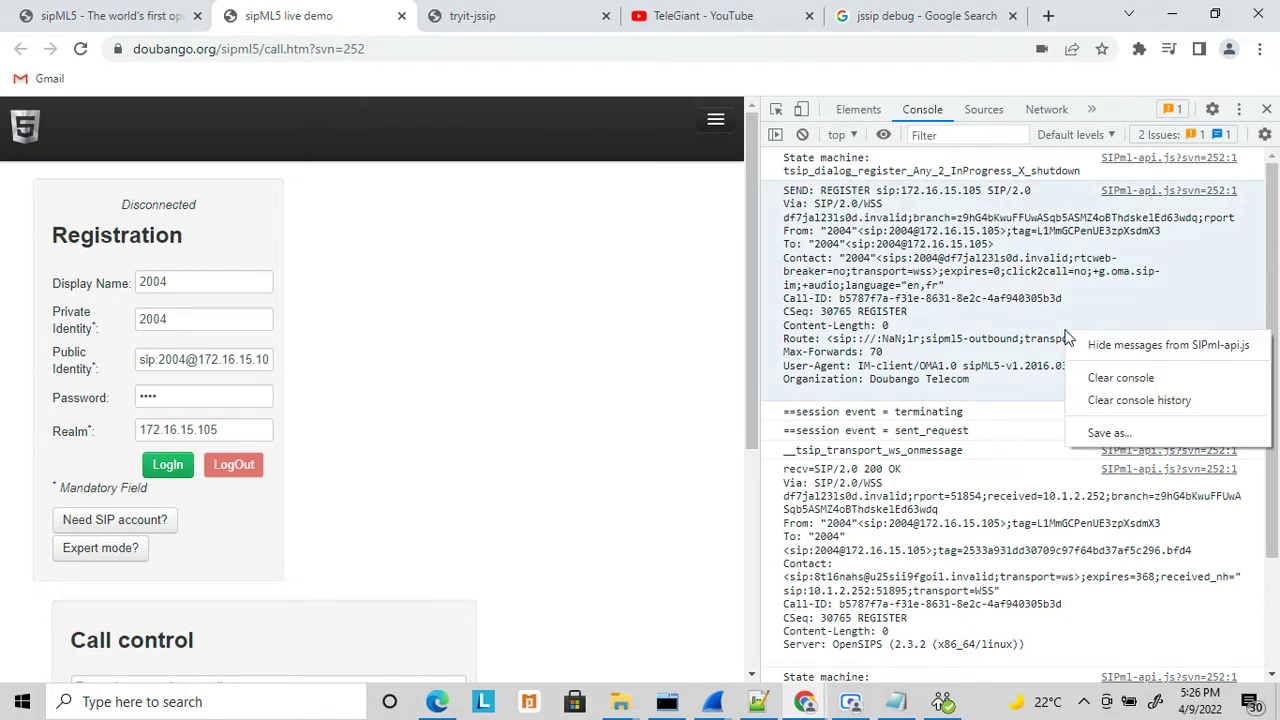
Step: Clear the console, log 2004 back in, and review the new REGISTER and 200 OK messages
left_click(1133, 377)
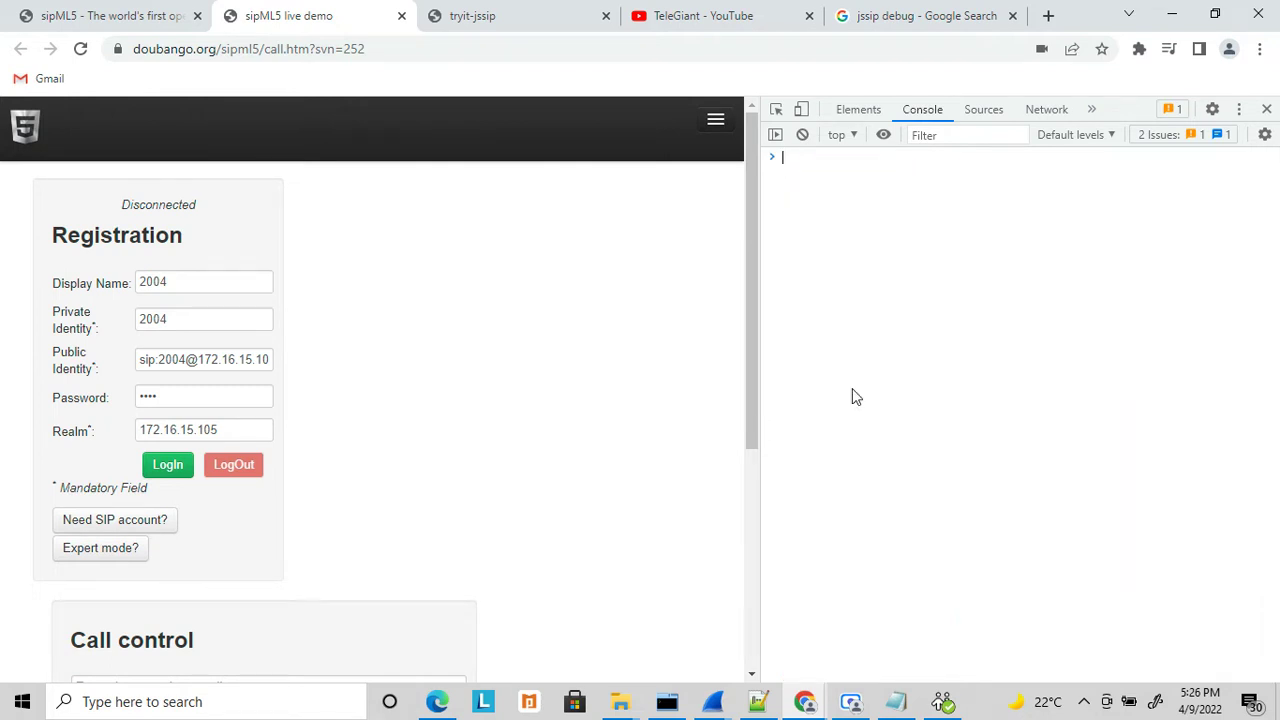
left_click(166, 468)
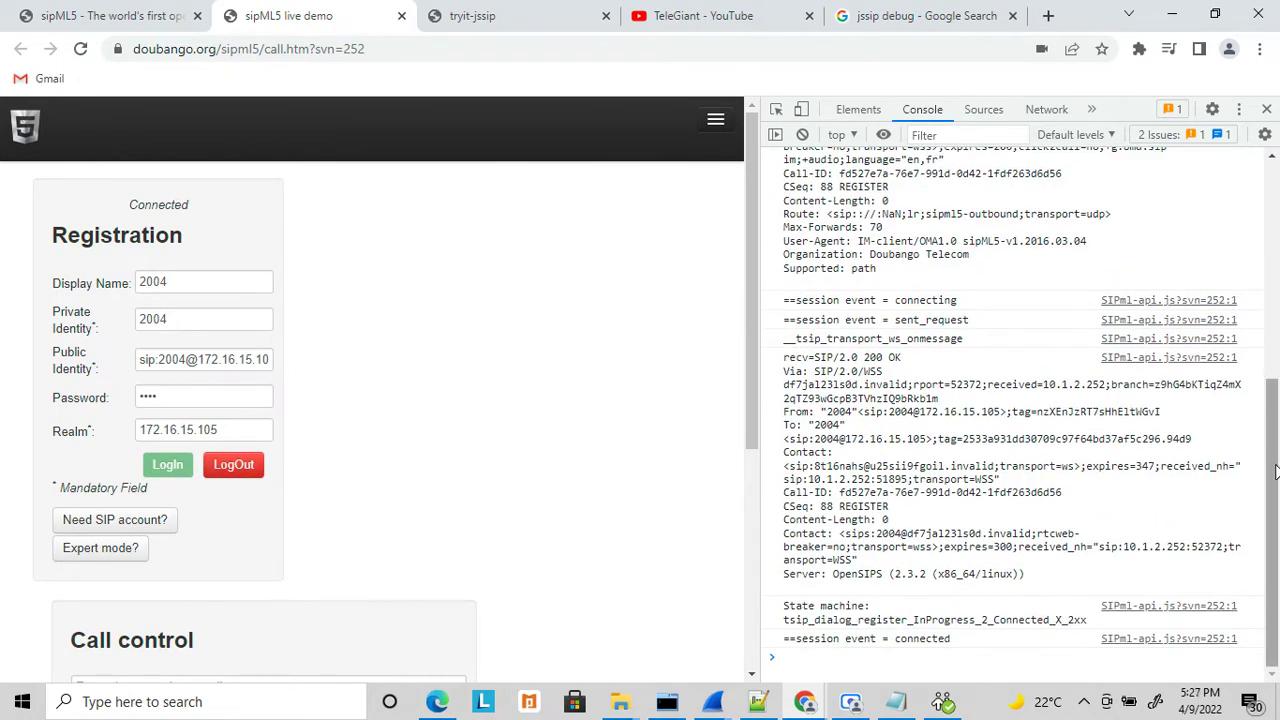
scroll(1275, 470, "up", 3)
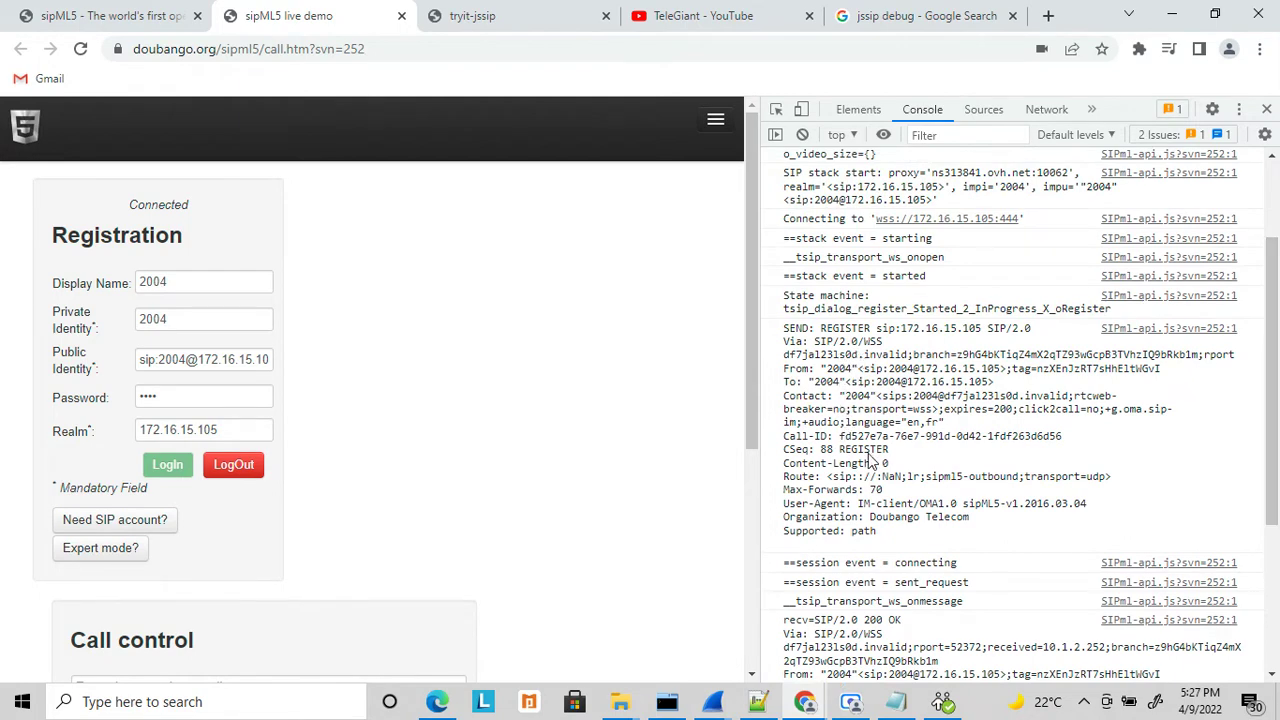
left_click_drag(1275, 393, 1273, 297)
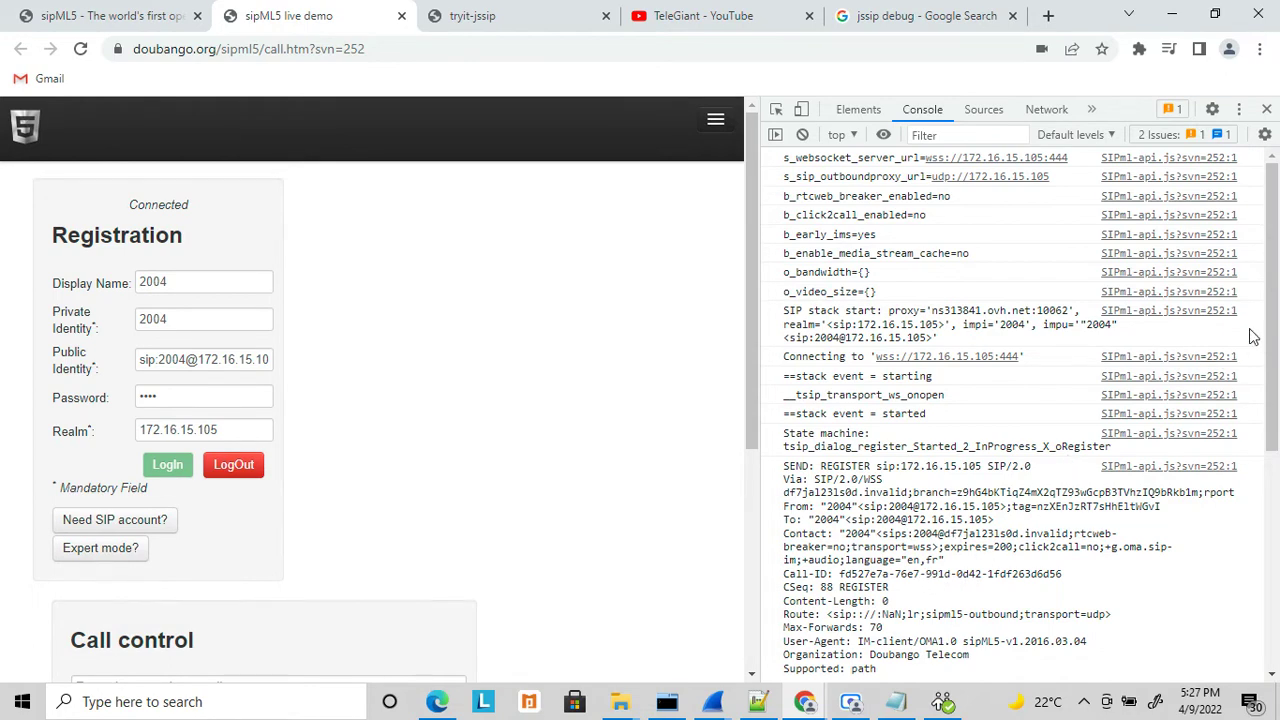
left_click_drag(1275, 297, 1275, 523)
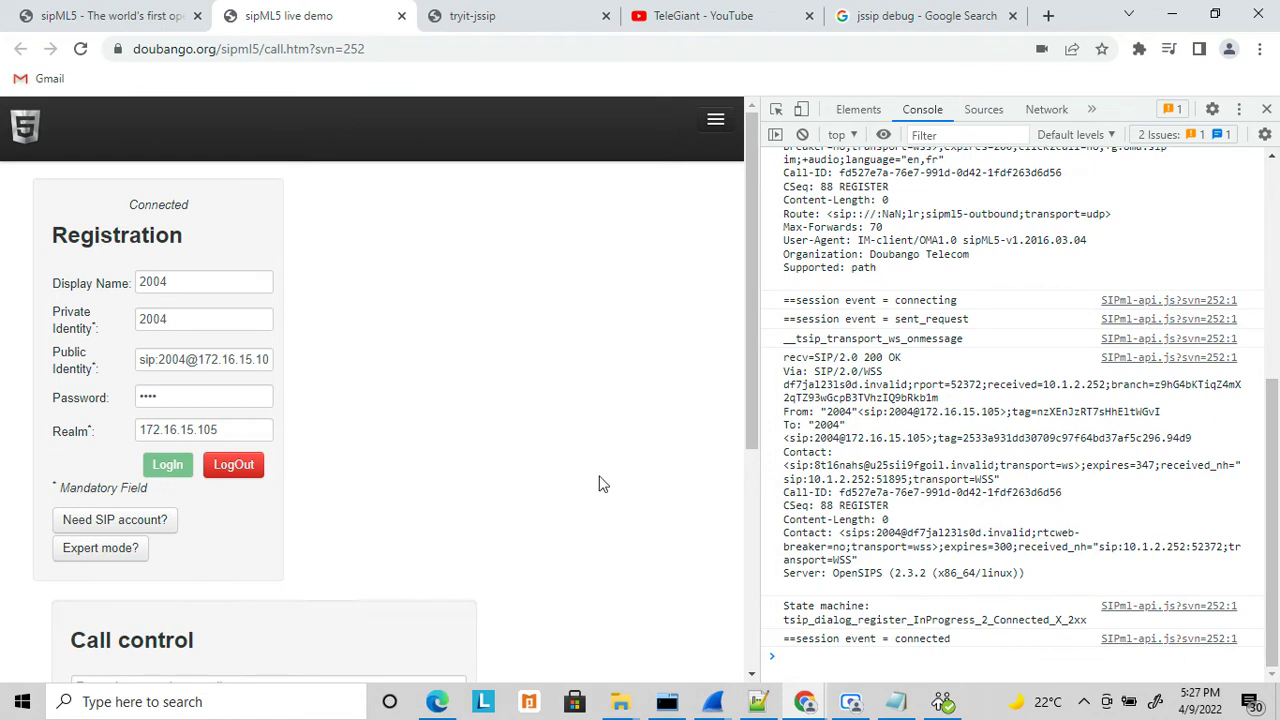
Step: Empty the console log again and bring up Bria 5's quick options from the taskbar
right_click(967, 318)
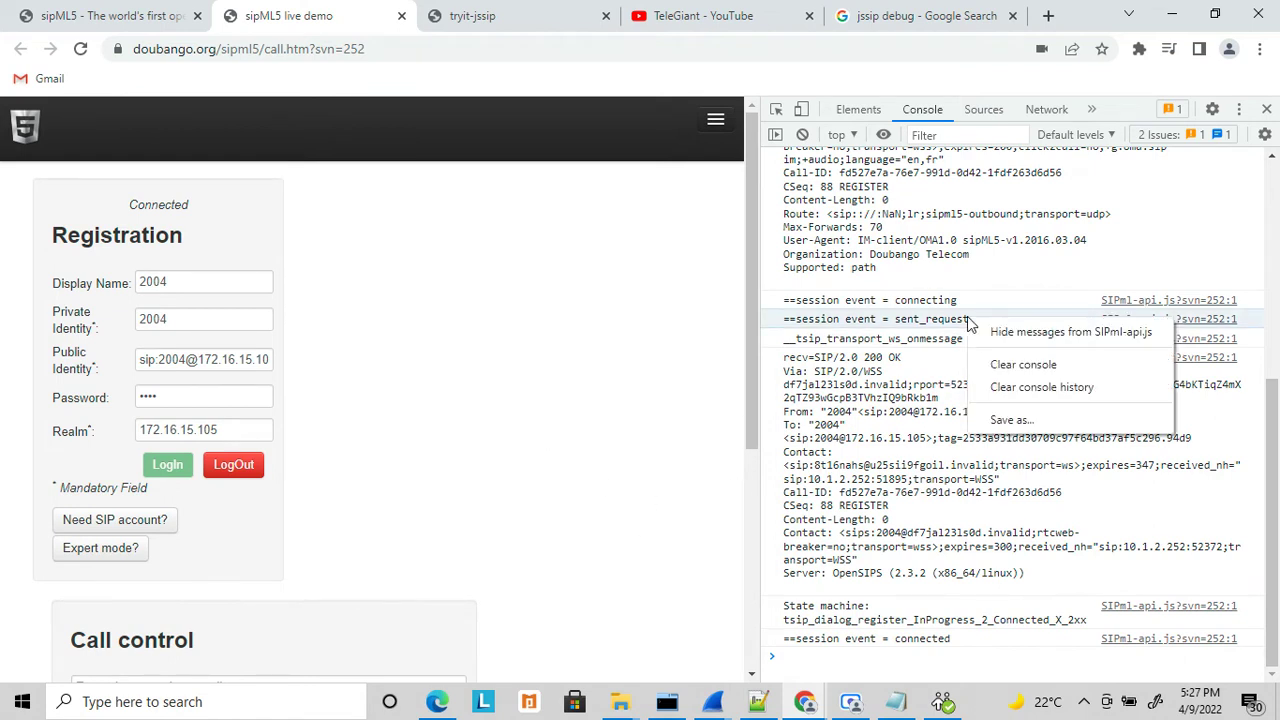
left_click(1084, 364)
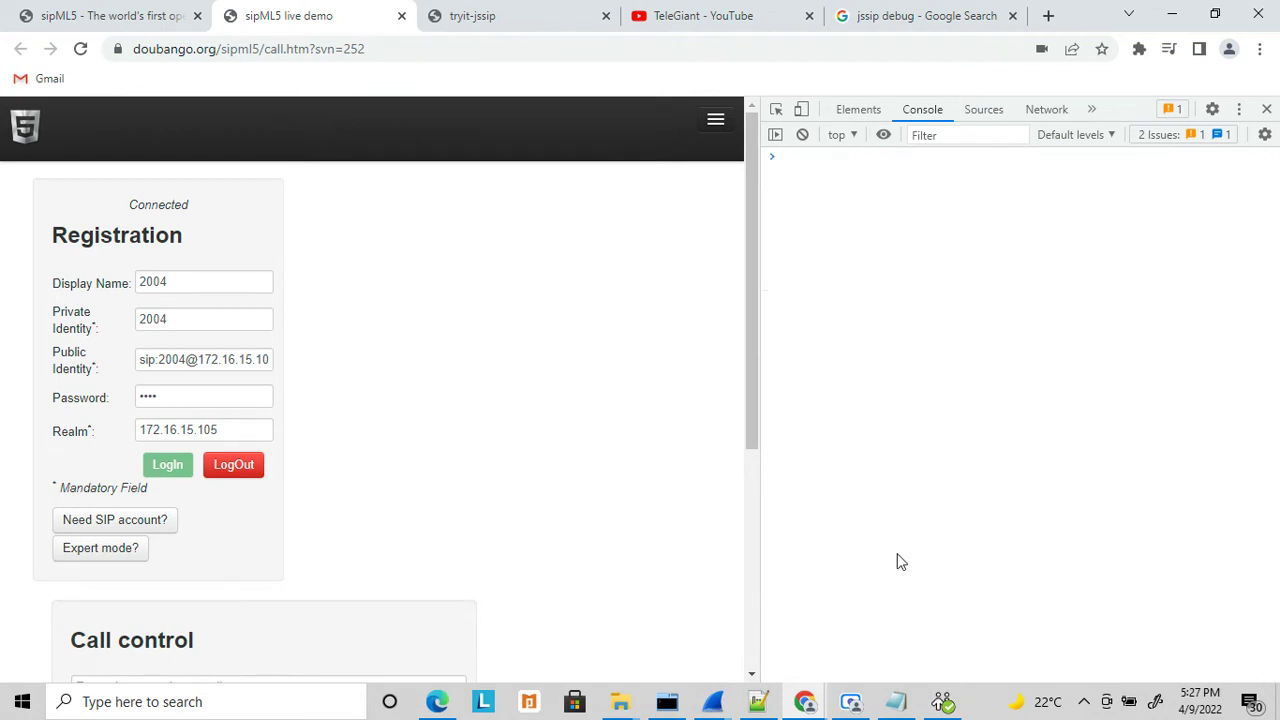
right_click(943, 702)
left_click(944, 704)
Step: Call extension 2004 from Bria 5's recent numbers, then bring the browser back to front
left_click(943, 702)
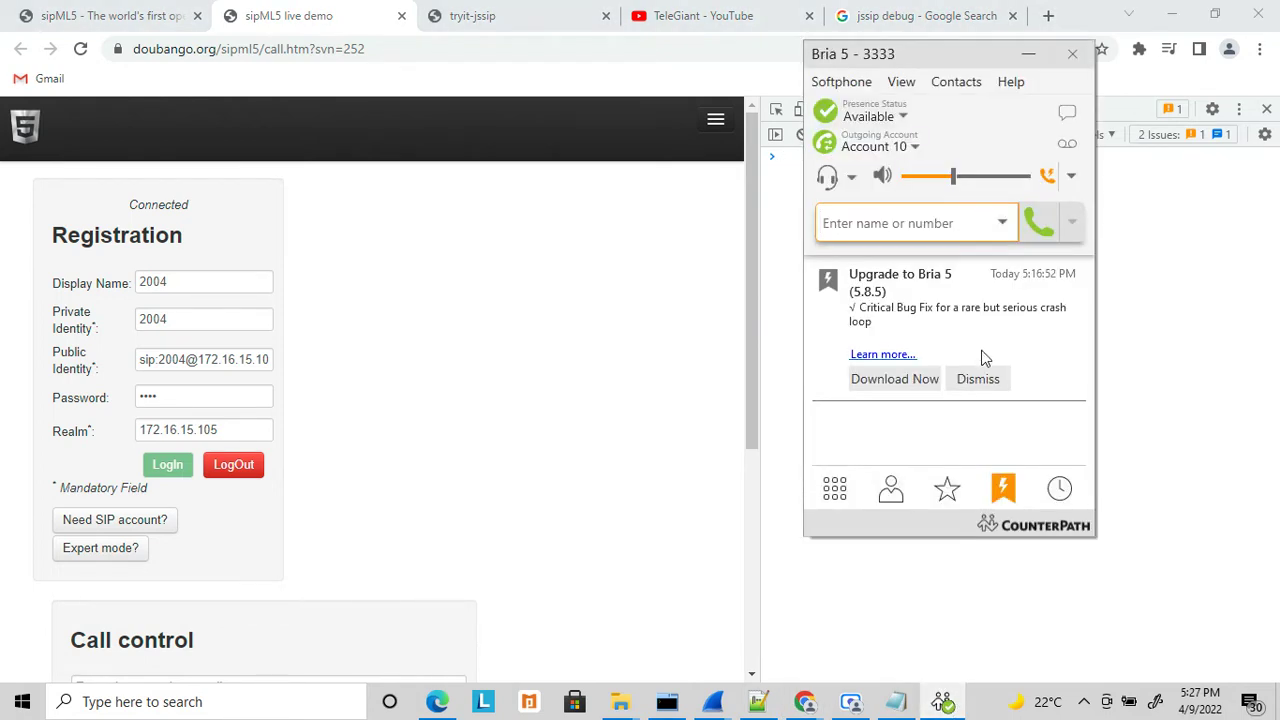
left_click(1002, 224)
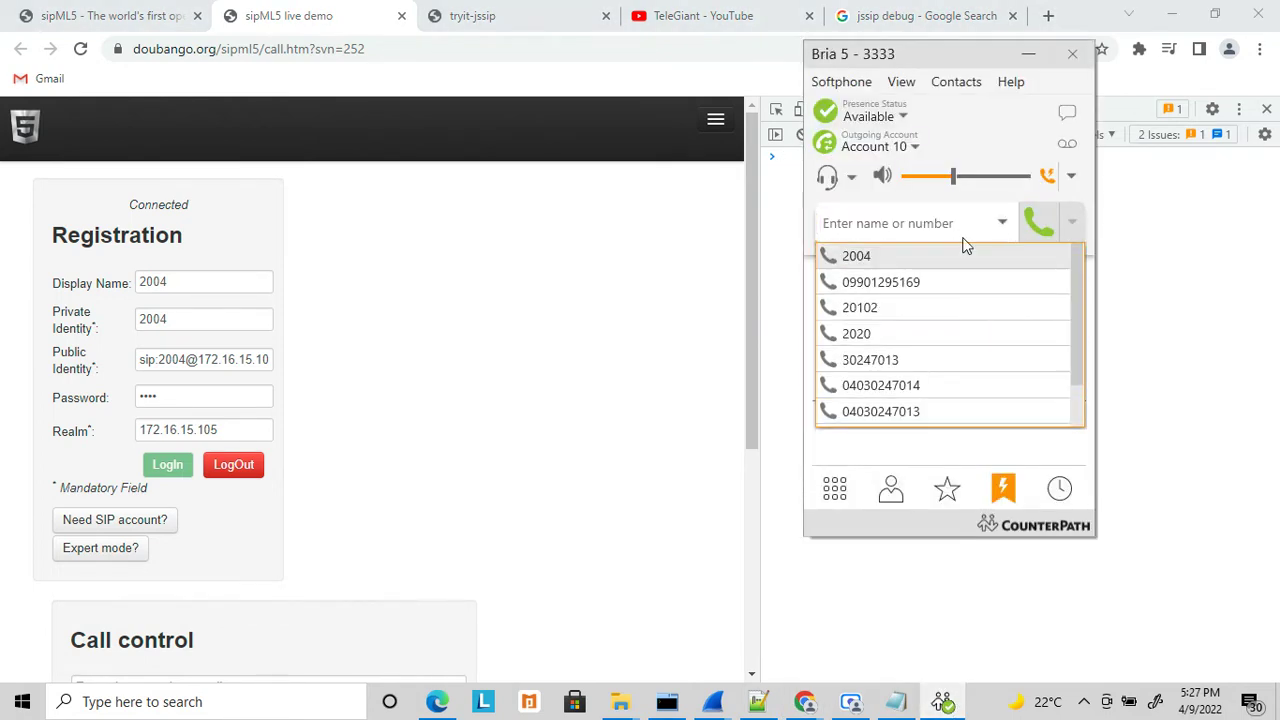
left_click(878, 258)
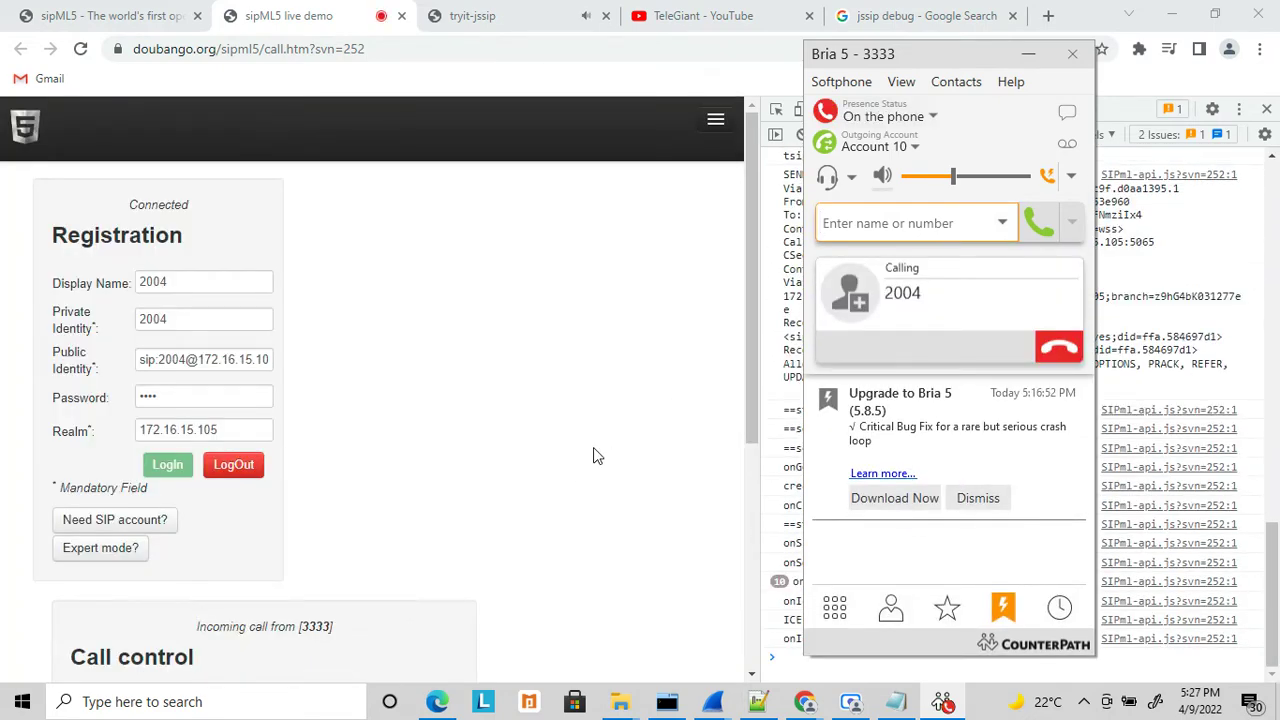
left_click(593, 456)
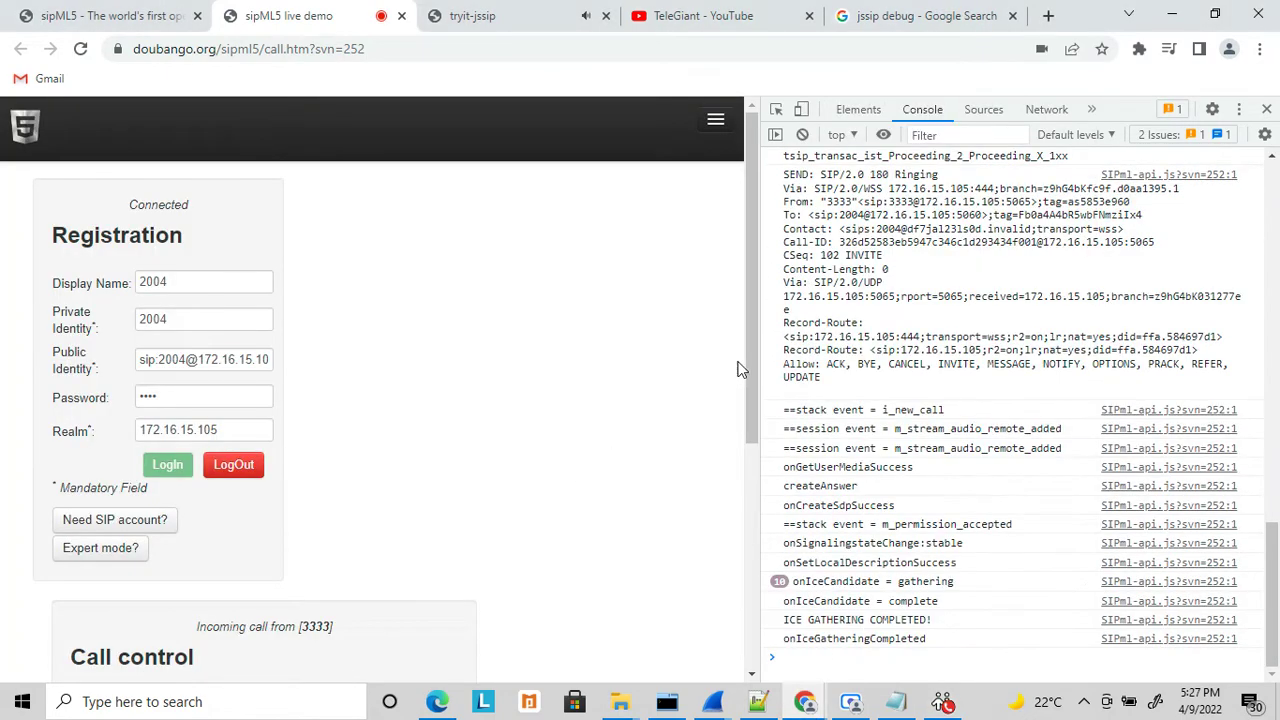
Step: Answer the 3333 call in sipML5, read the ICE servers log, then hang up in Bria
left_click_drag(757, 233, 1022, 233)
left_click(823, 310)
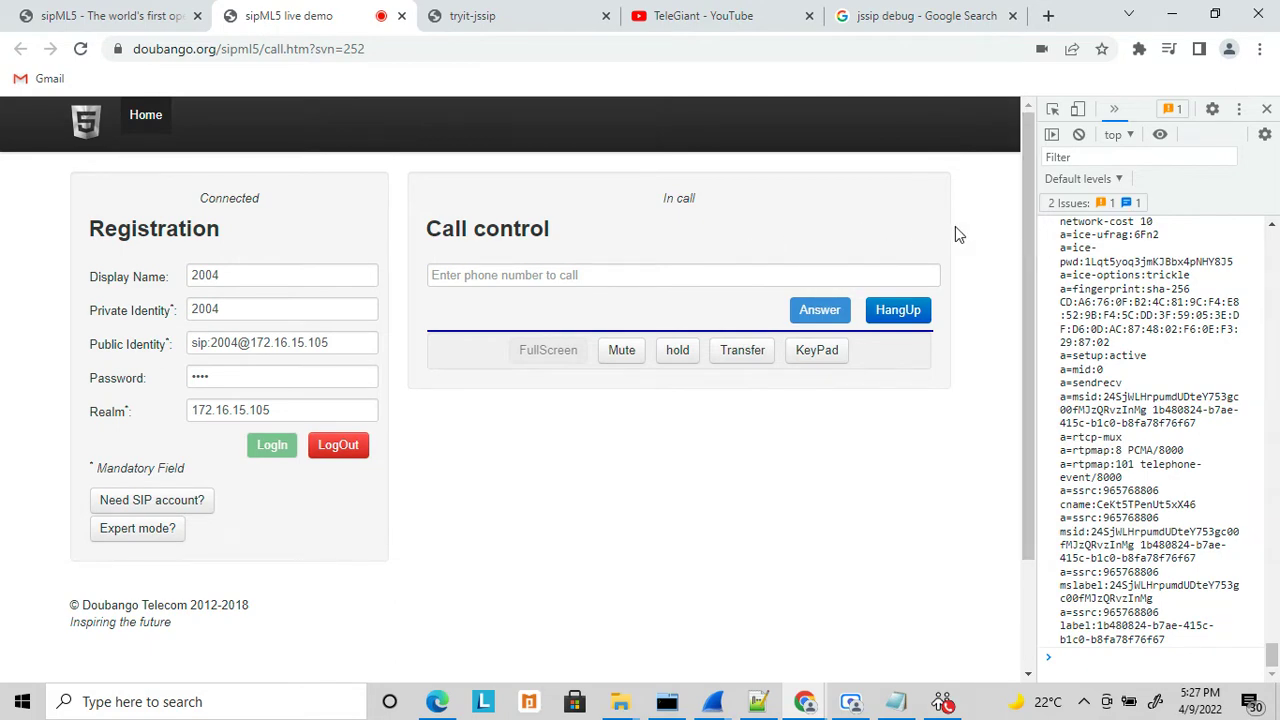
left_click_drag(1038, 222, 402, 294)
left_click_drag(1274, 637, 1277, 193)
left_click_drag(678, 232, 419, 204)
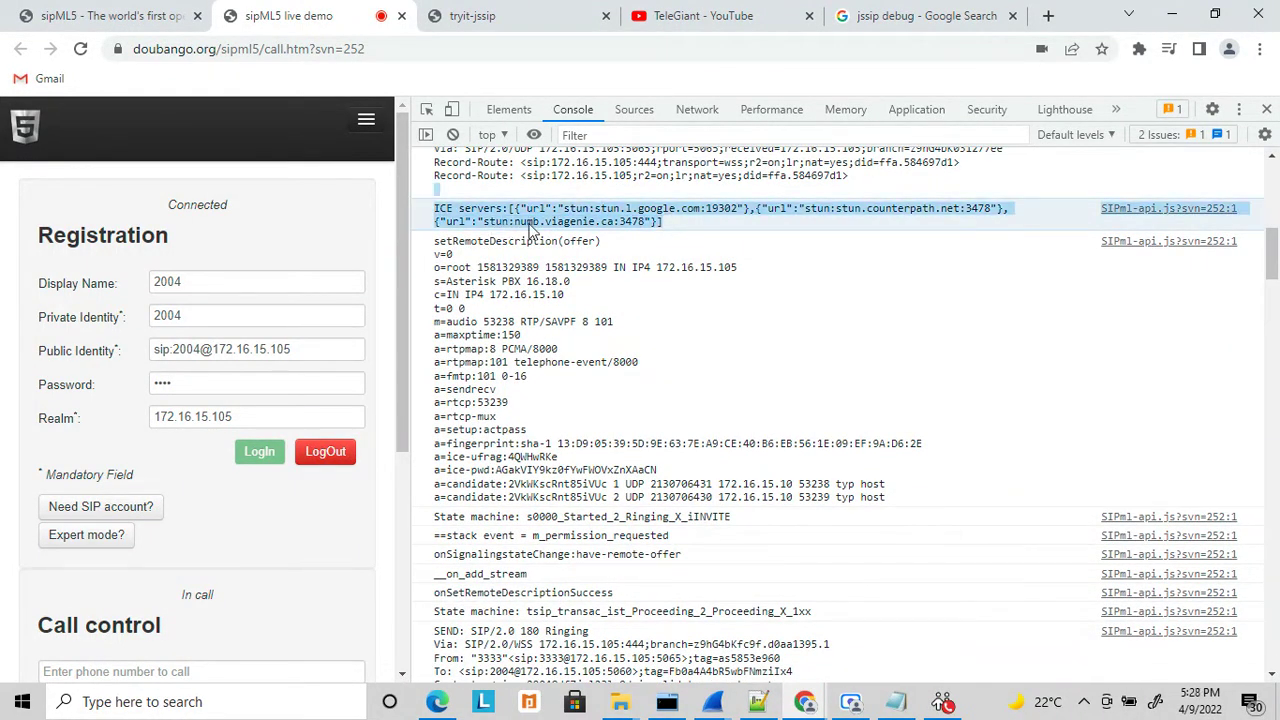
left_click(938, 704)
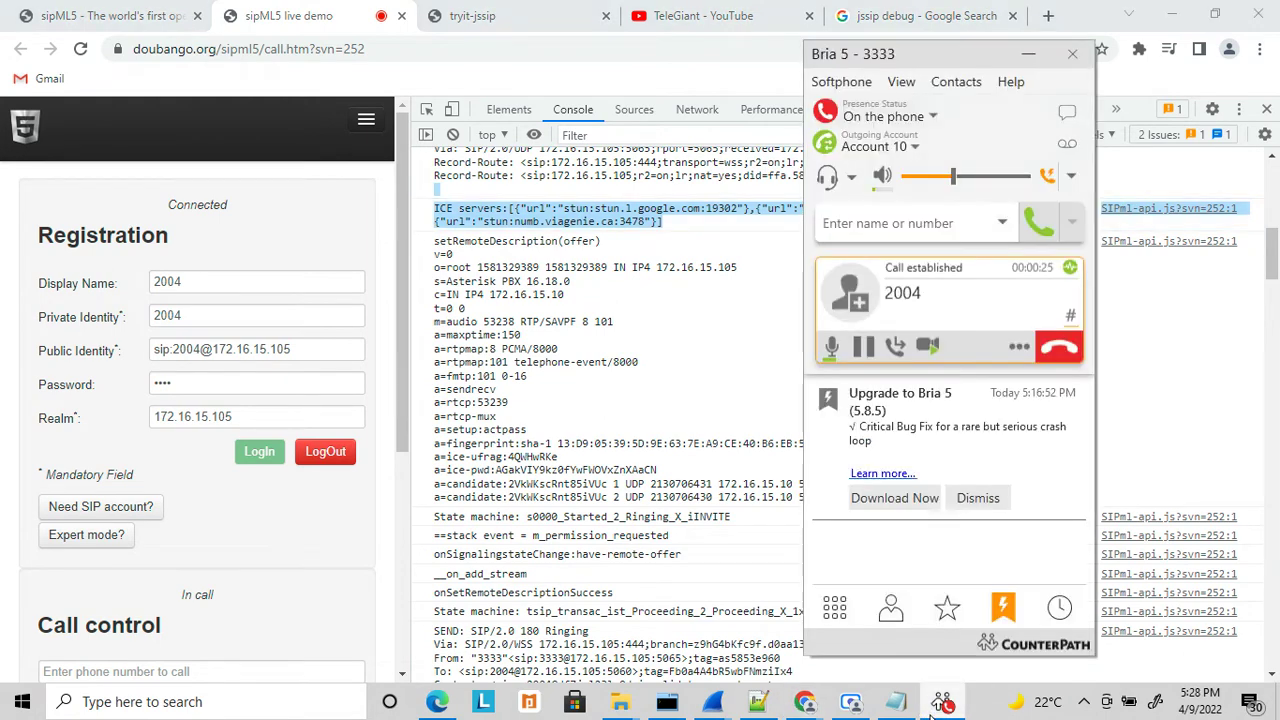
left_click(1057, 350)
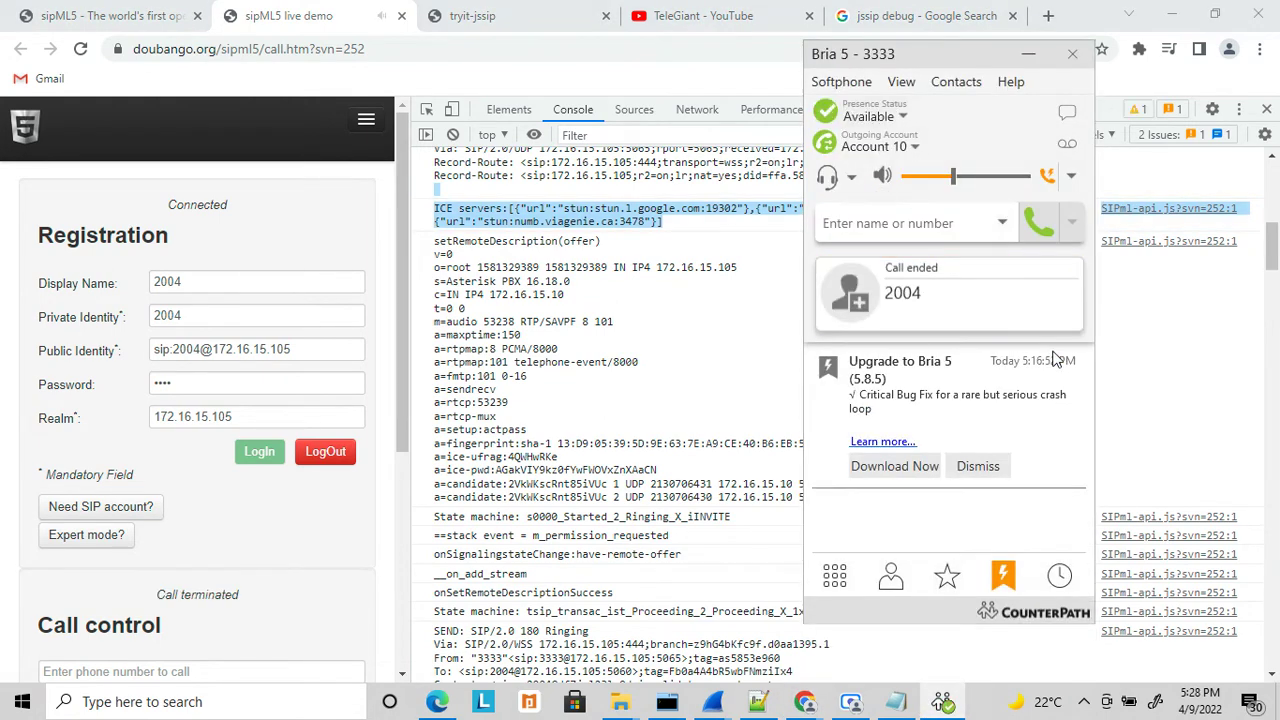
left_click(1223, 358)
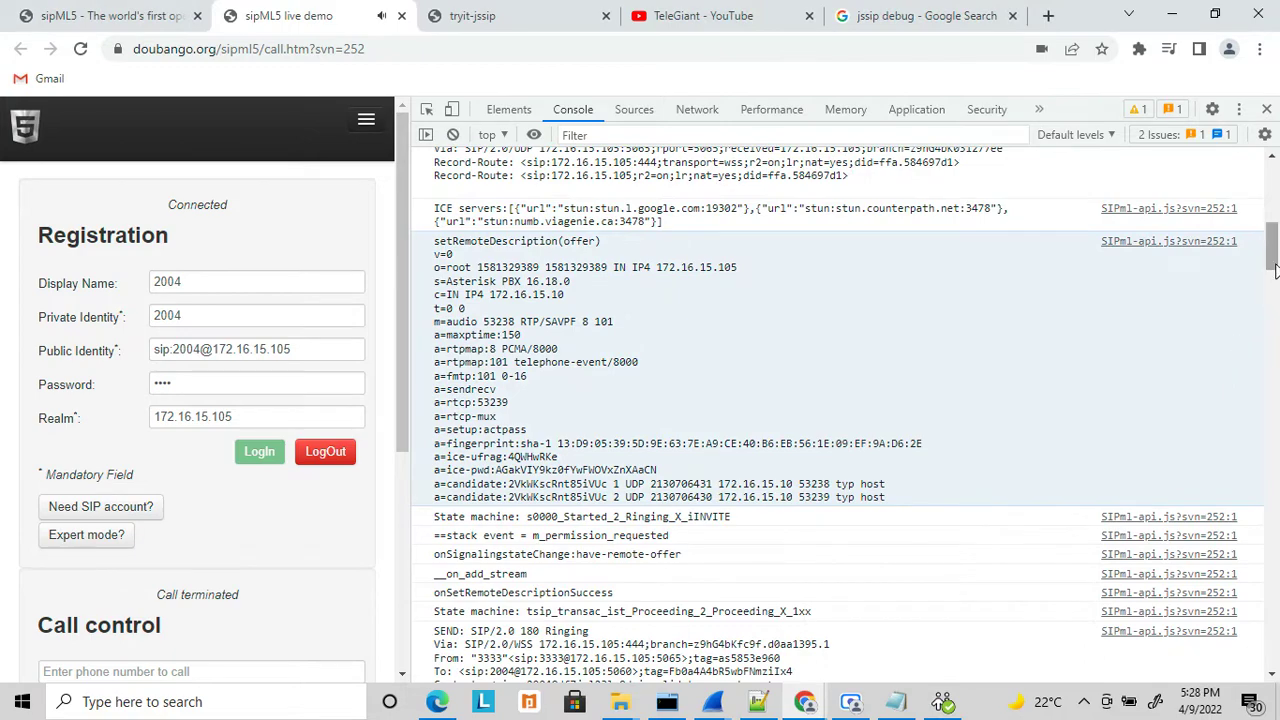
Step: Scroll the console to the call's INVITE signalling, dismissing the Apple Software Update popup
left_click_drag(1273, 265, 1273, 222)
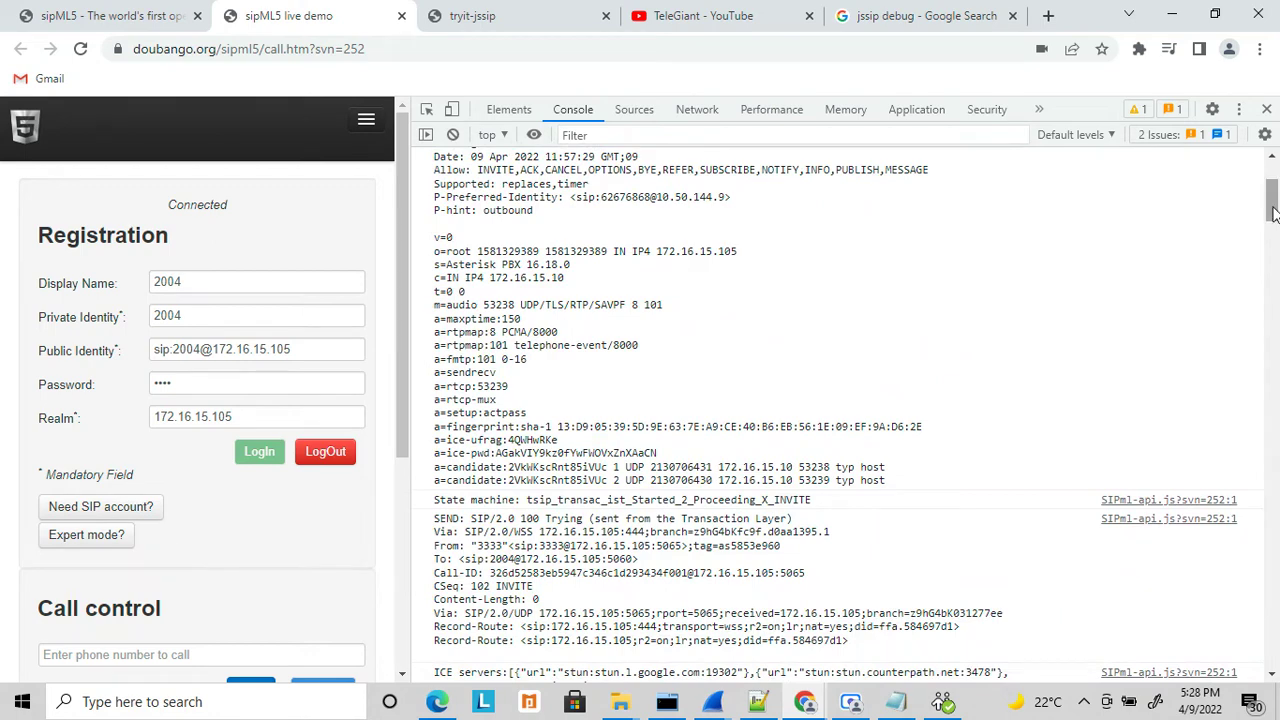
left_click_drag(1273, 213, 1273, 181)
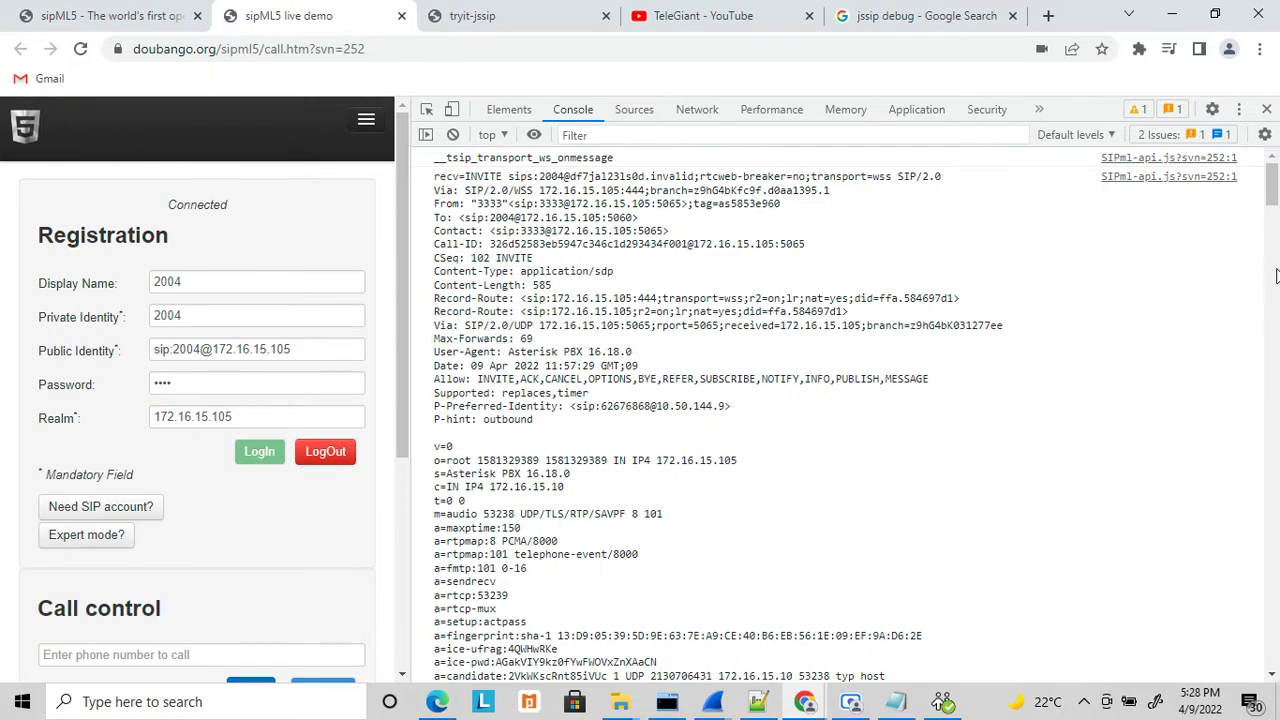
left_click_drag(1273, 213, 1274, 235)
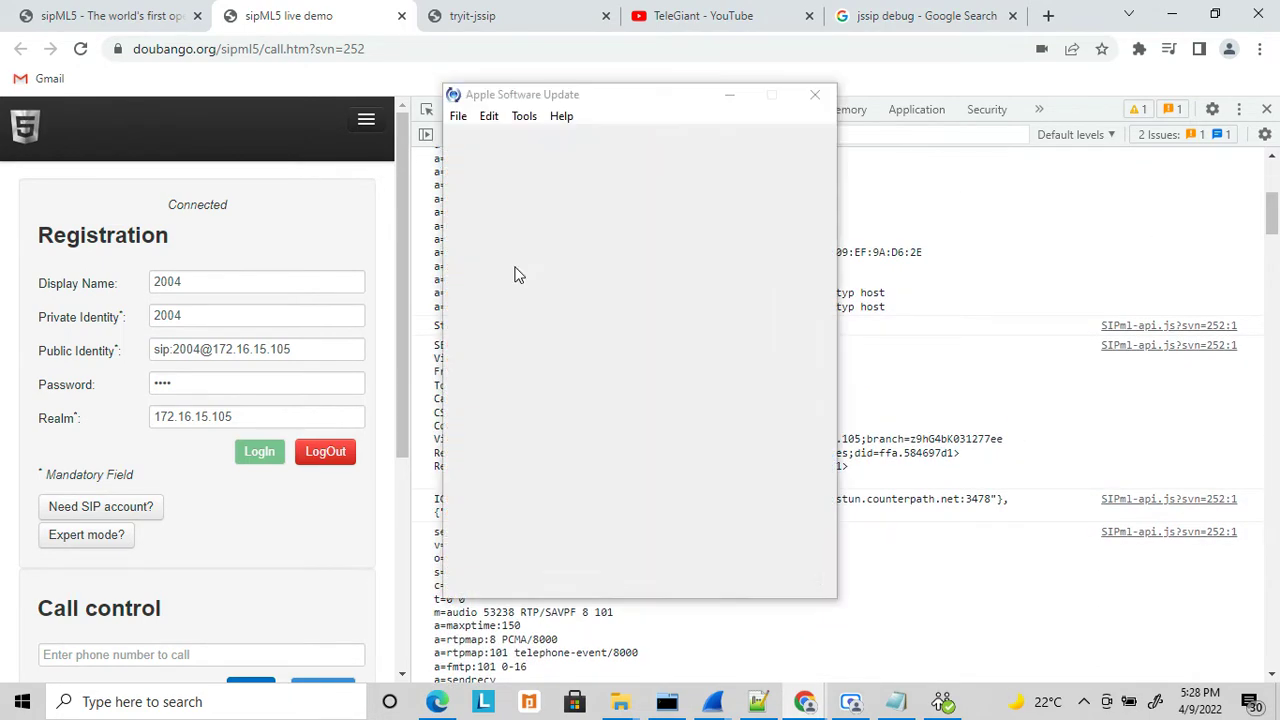
left_click(816, 94)
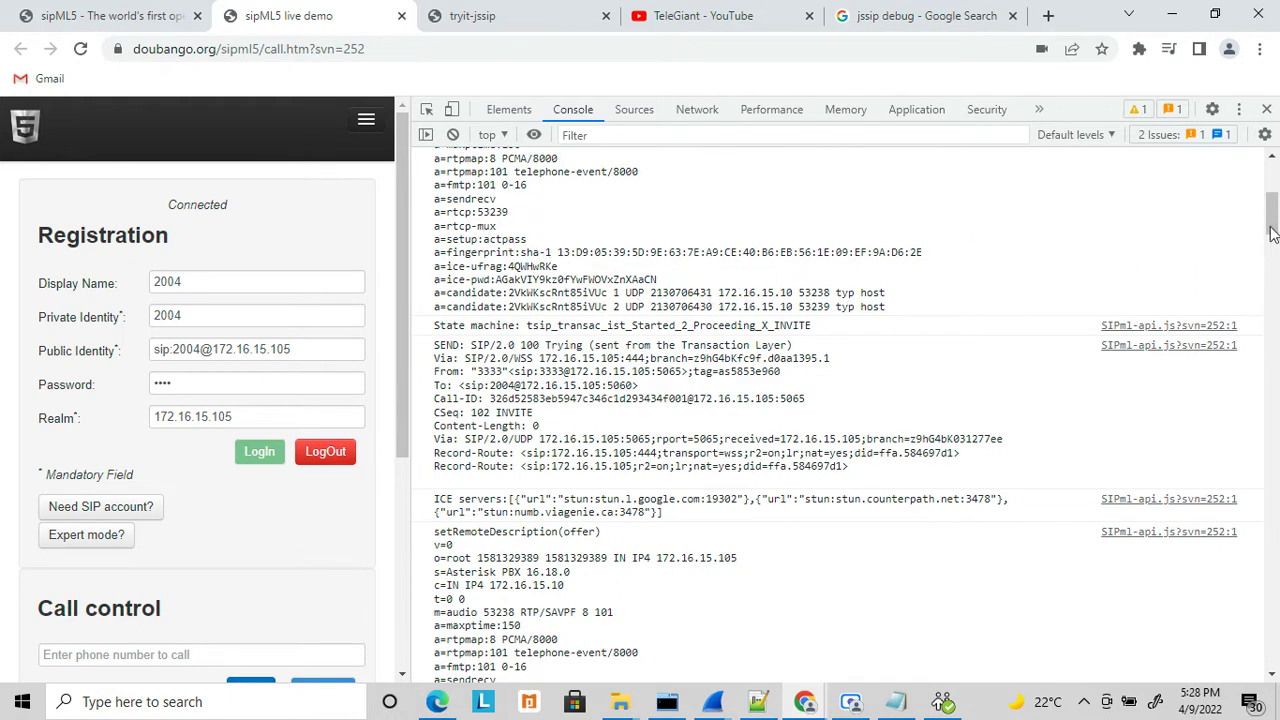
left_click_drag(1272, 214, 1272, 201)
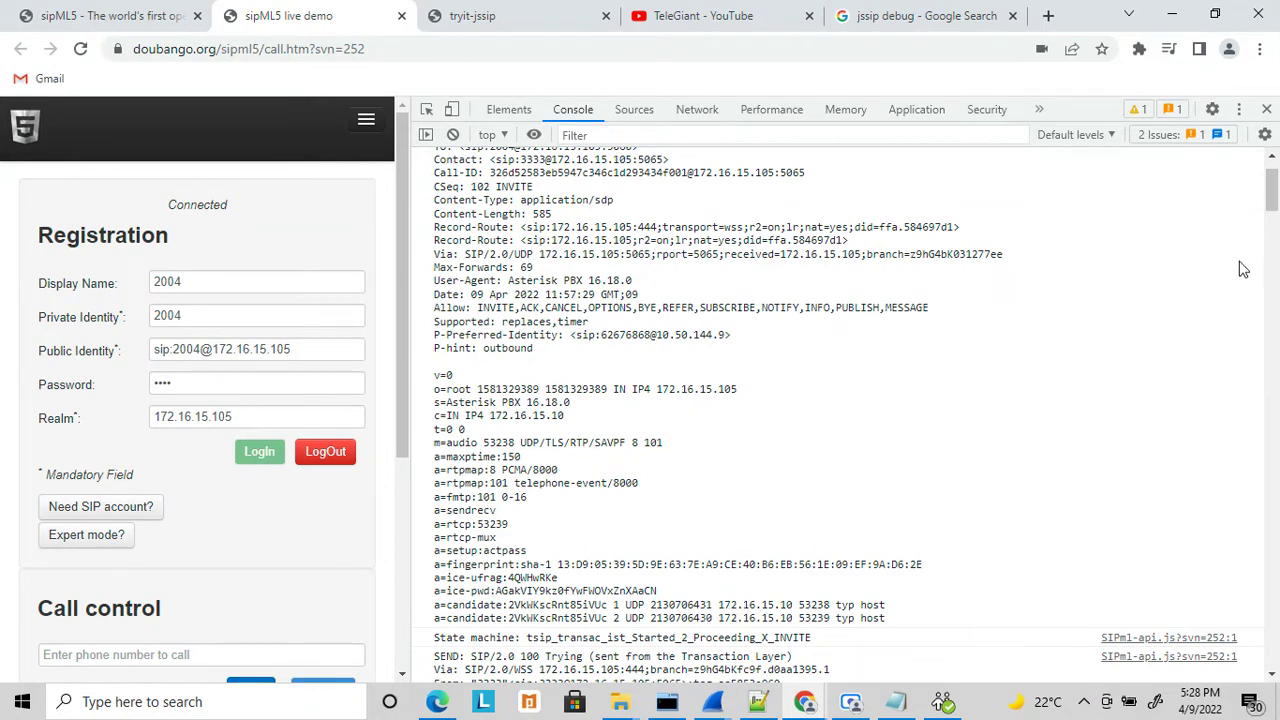
left_click_drag(1275, 217, 1275, 250)
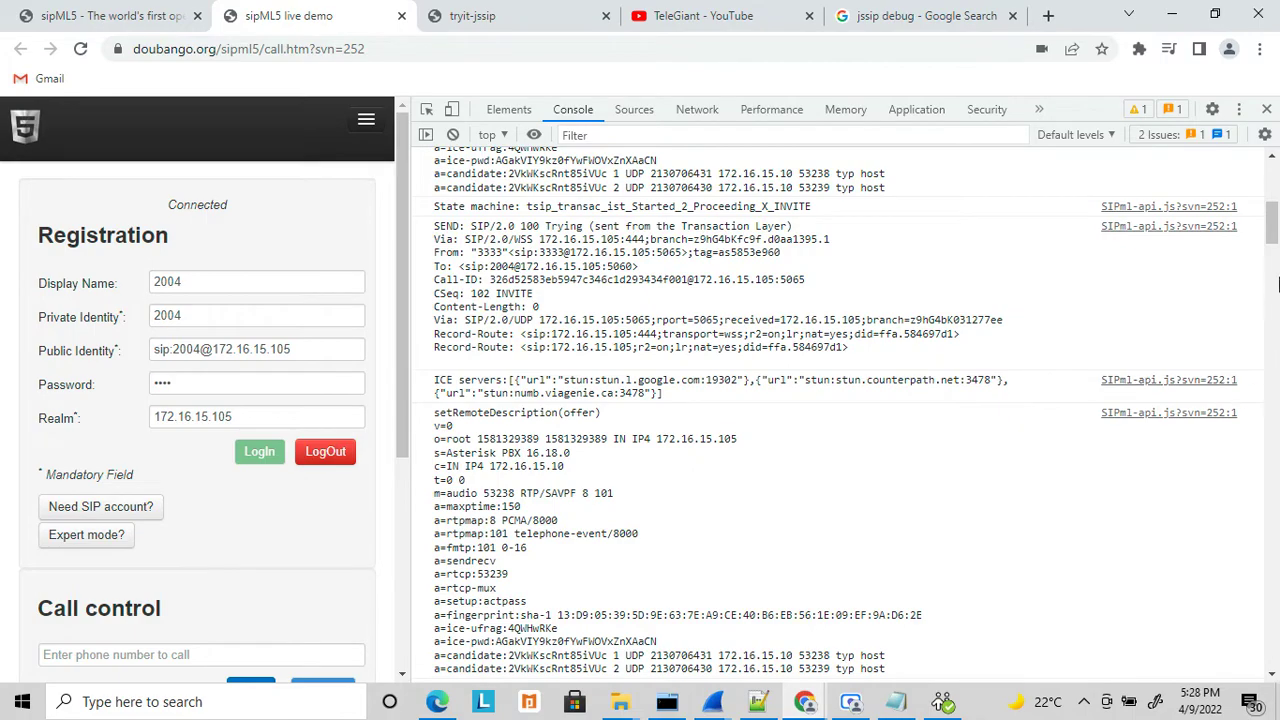
left_click_drag(1273, 230, 1273, 271)
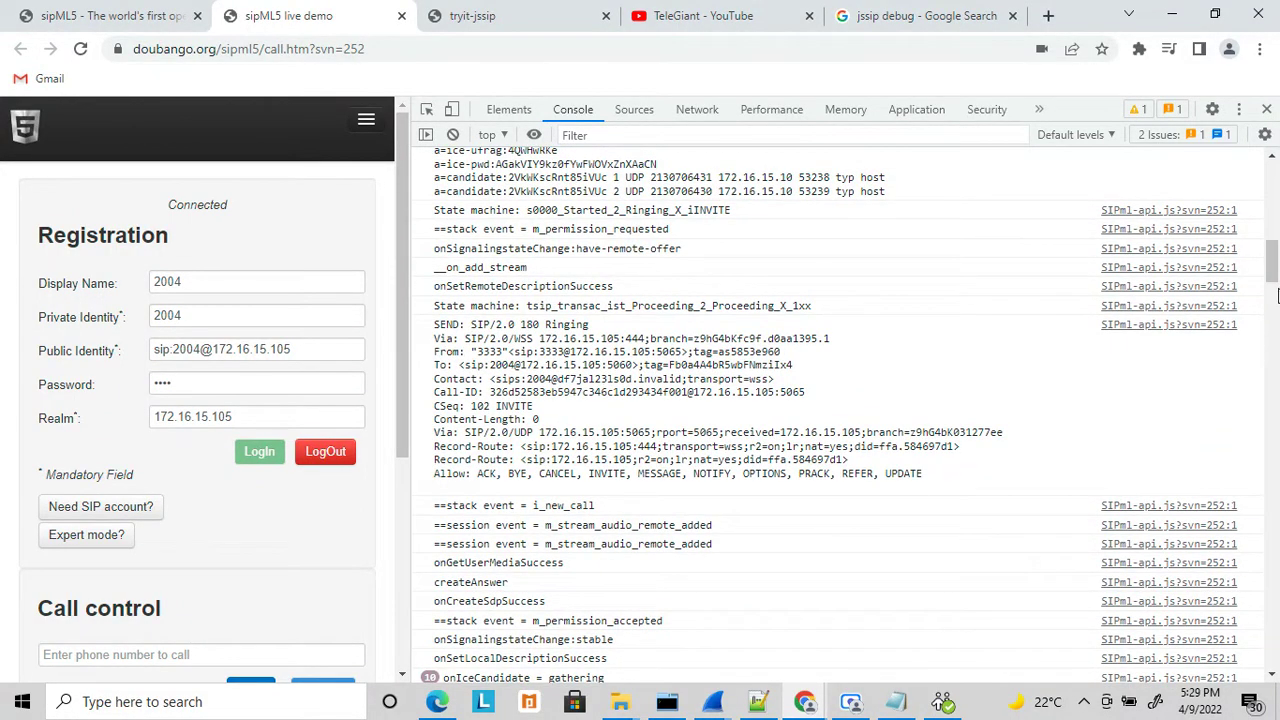
left_click_drag(1276, 288, 1278, 355)
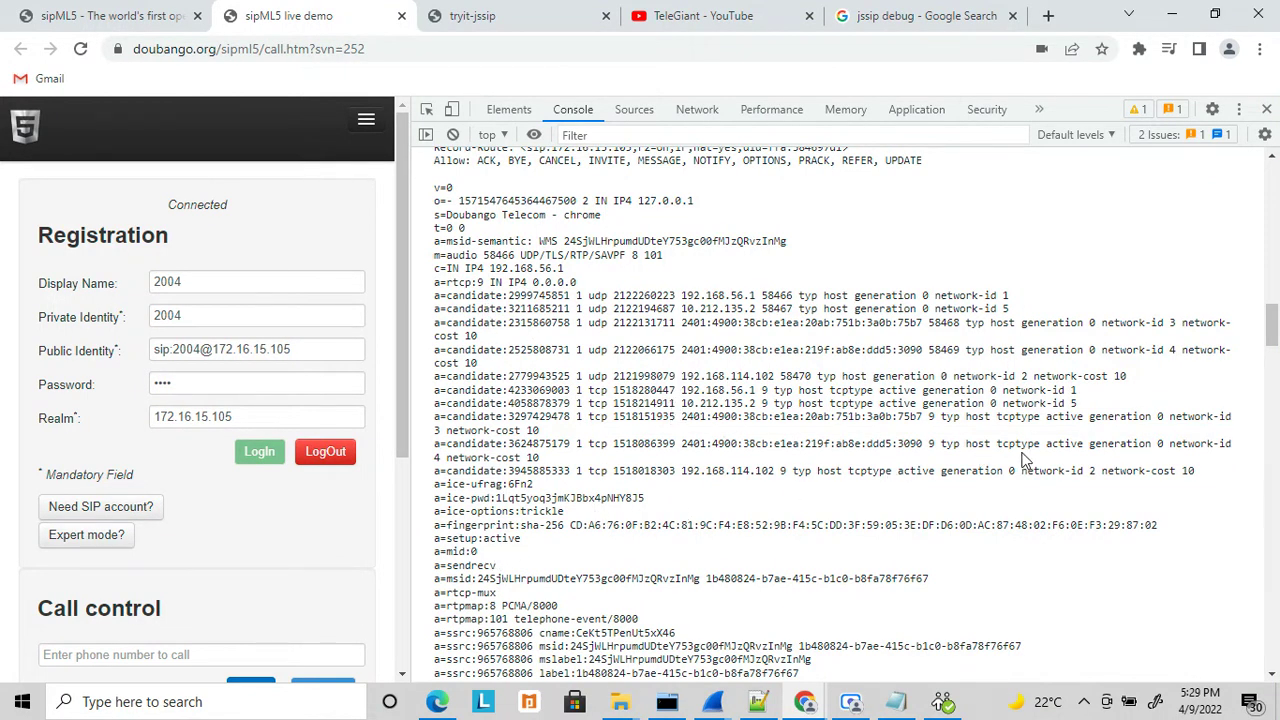
left_click_drag(1268, 343, 1268, 372)
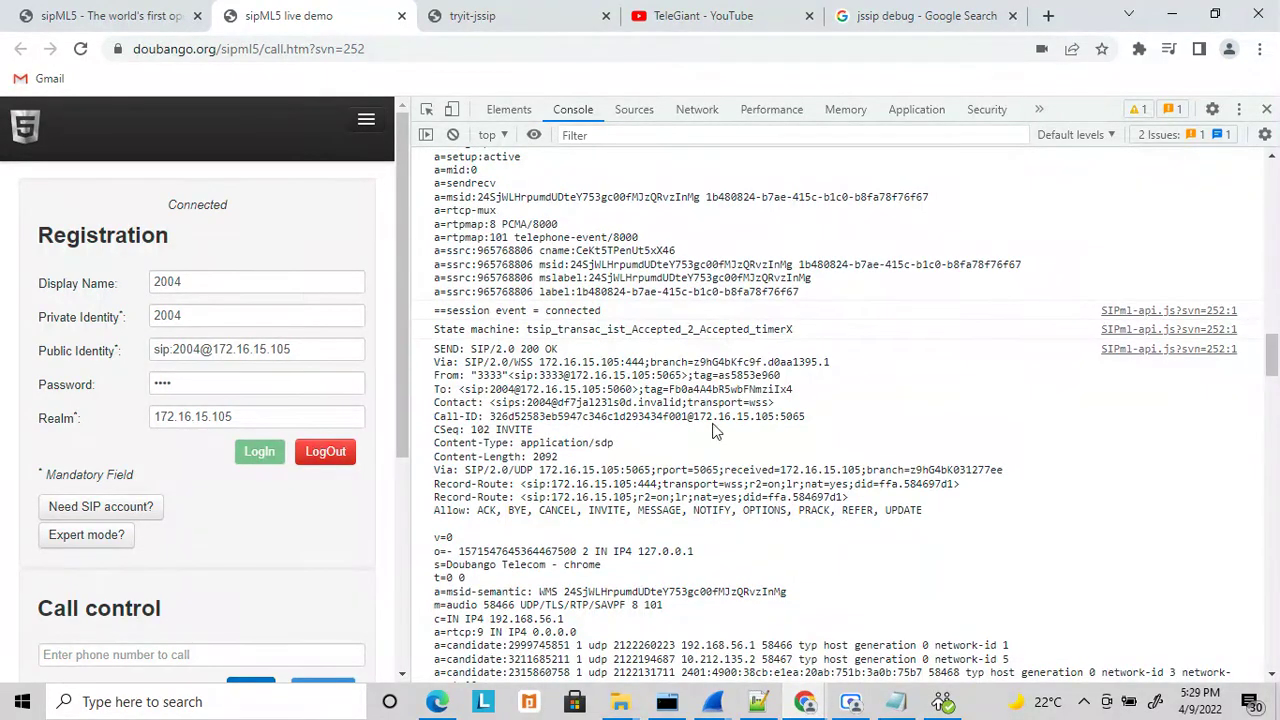
left_click_drag(1271, 357, 1274, 607)
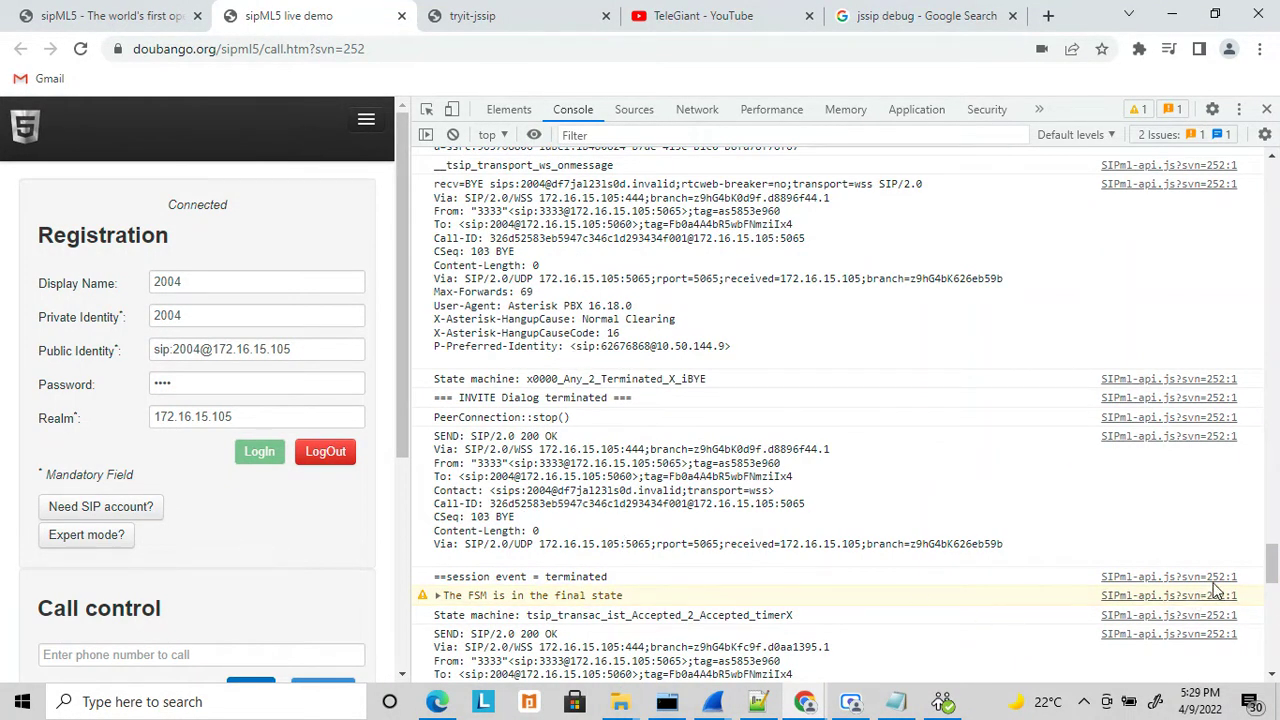
left_click_drag(1274, 568, 1276, 176)
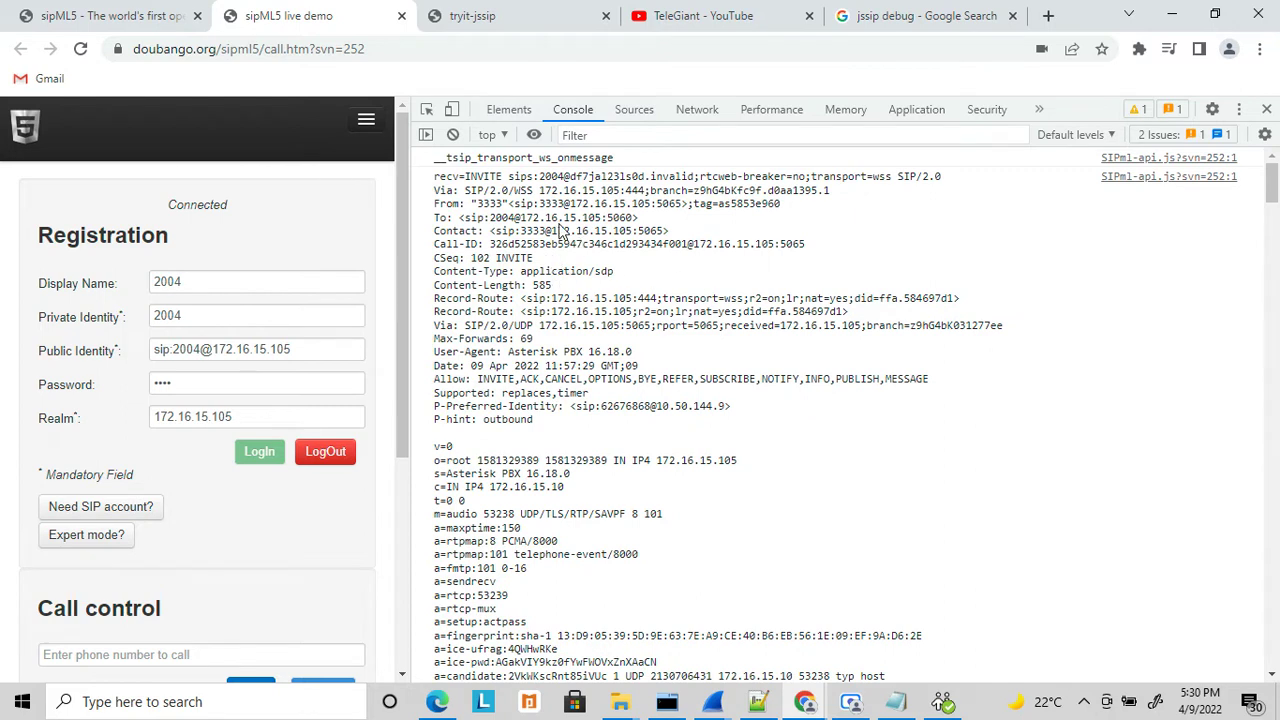
right_click(668, 290)
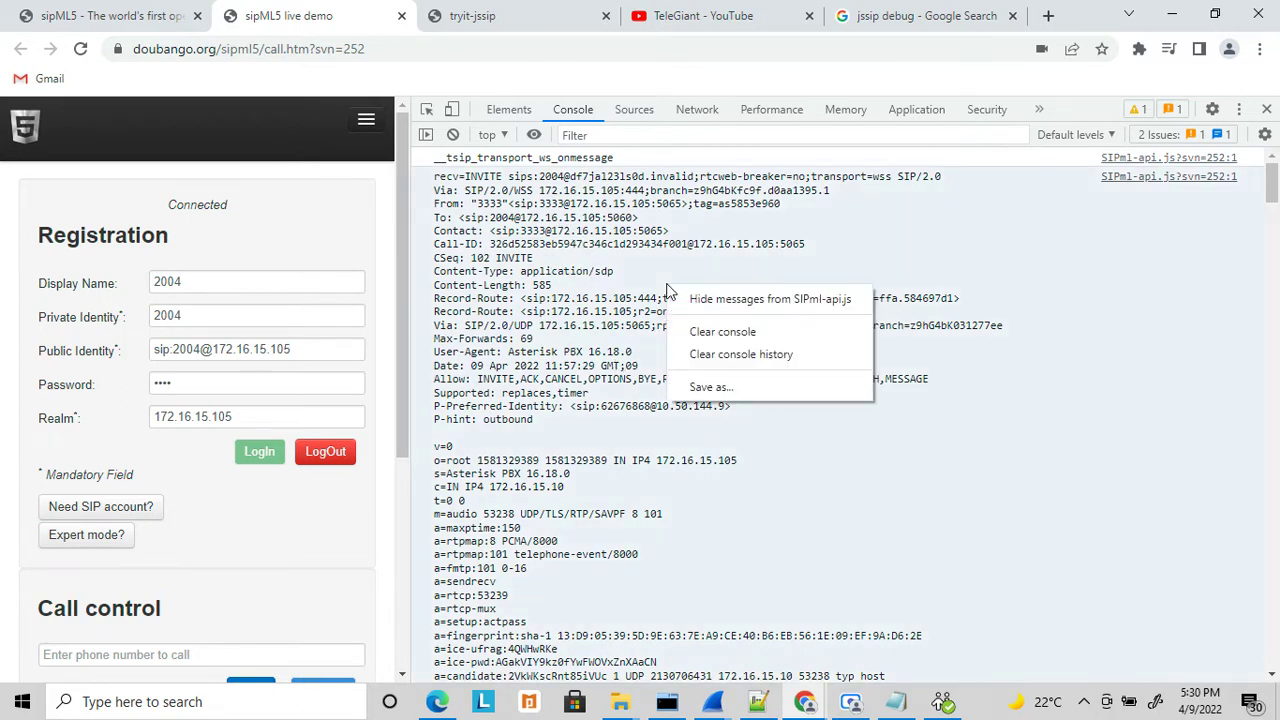
Step: Cancel saving the console log and switch DevTools to the Network panel
left_click(712, 388)
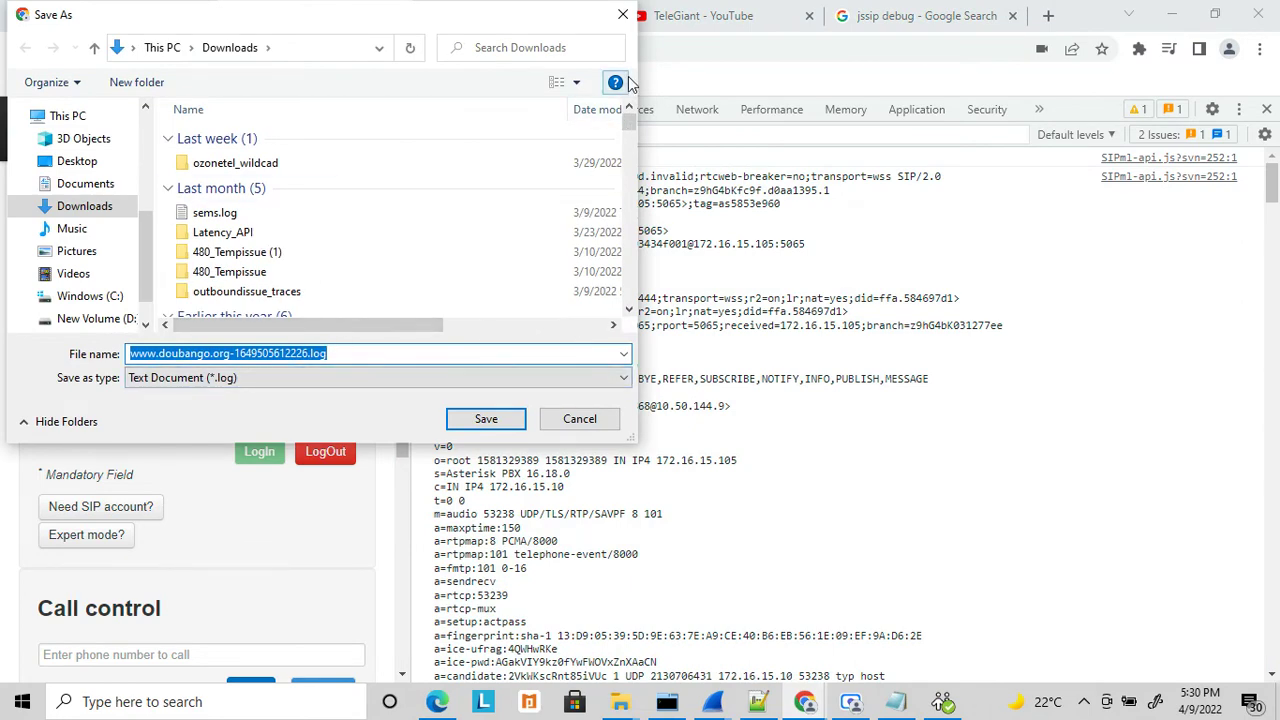
left_click(625, 24)
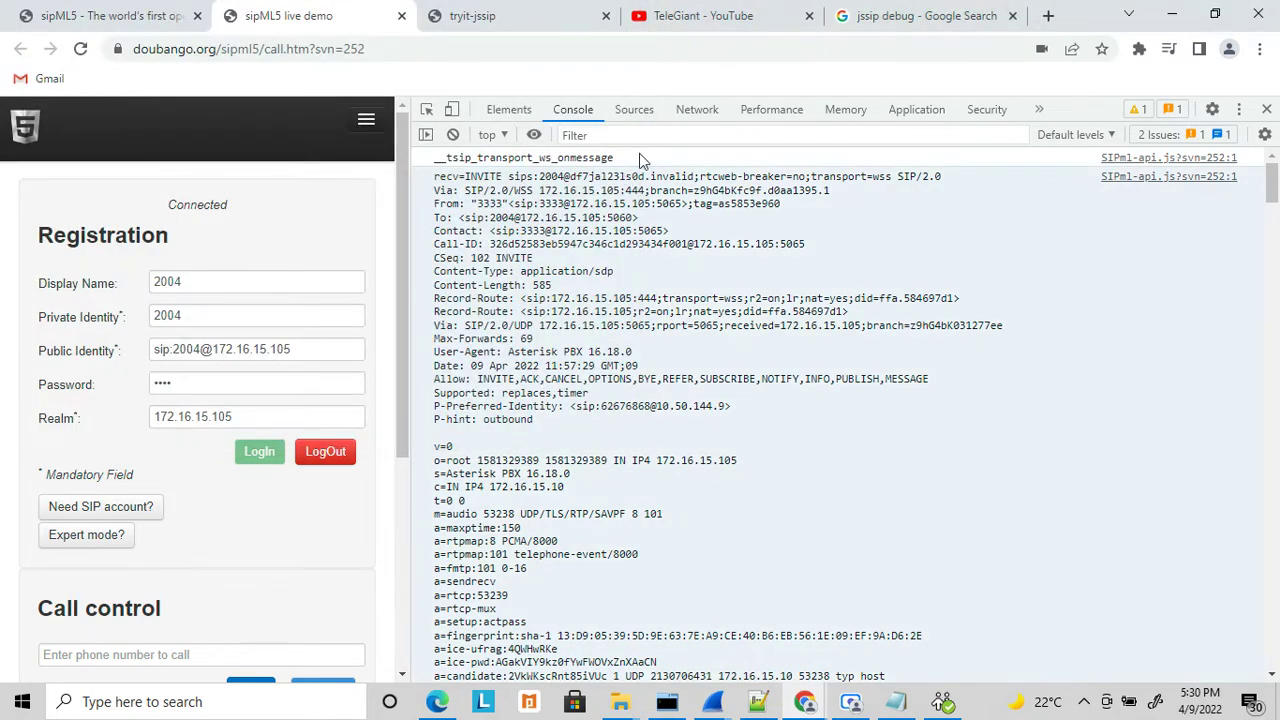
left_click(697, 110)
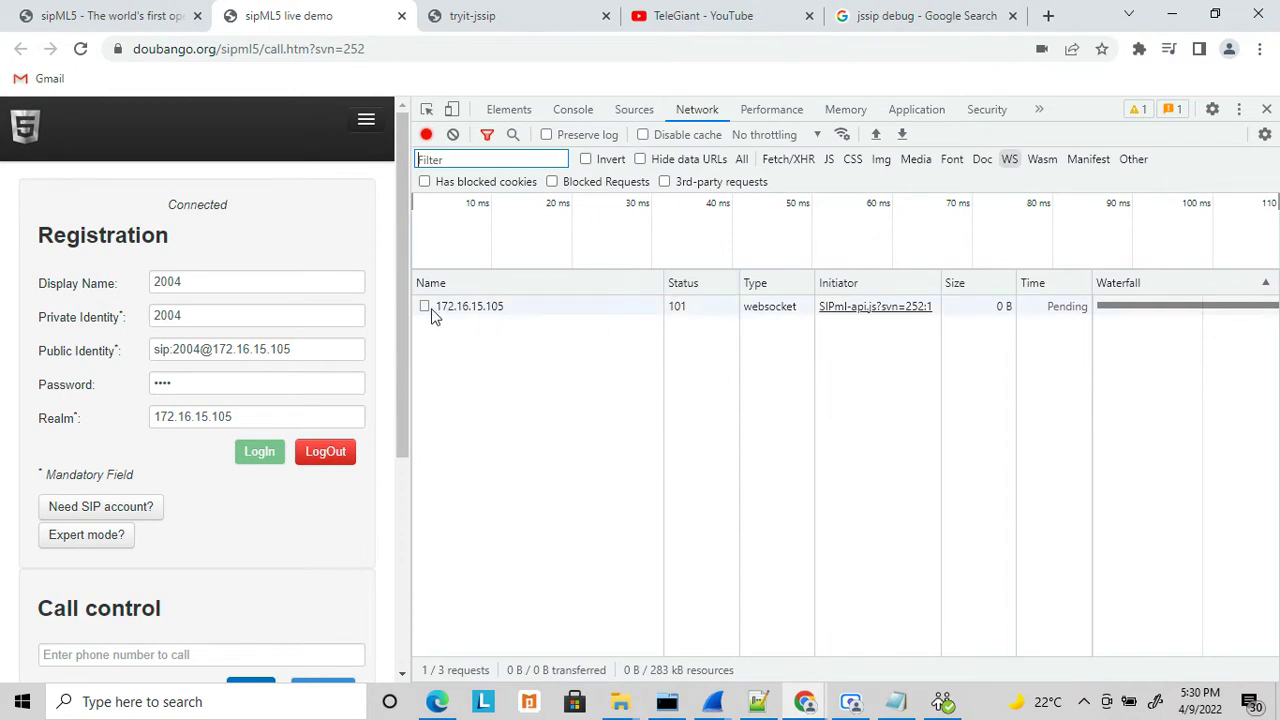
Step: Show the 172.16.15.105 websocket's messages, including REGISTER and 200 OK, then clear the list
left_click(469, 307)
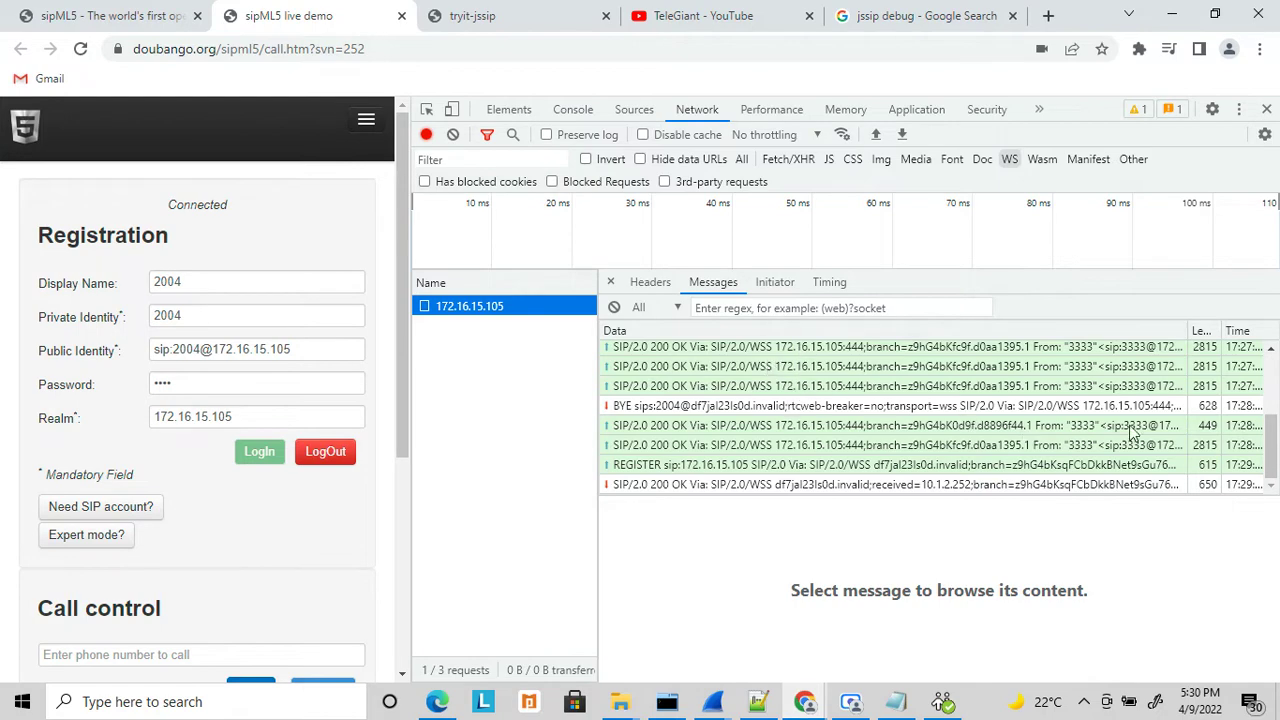
left_click_drag(1274, 450, 1274, 388)
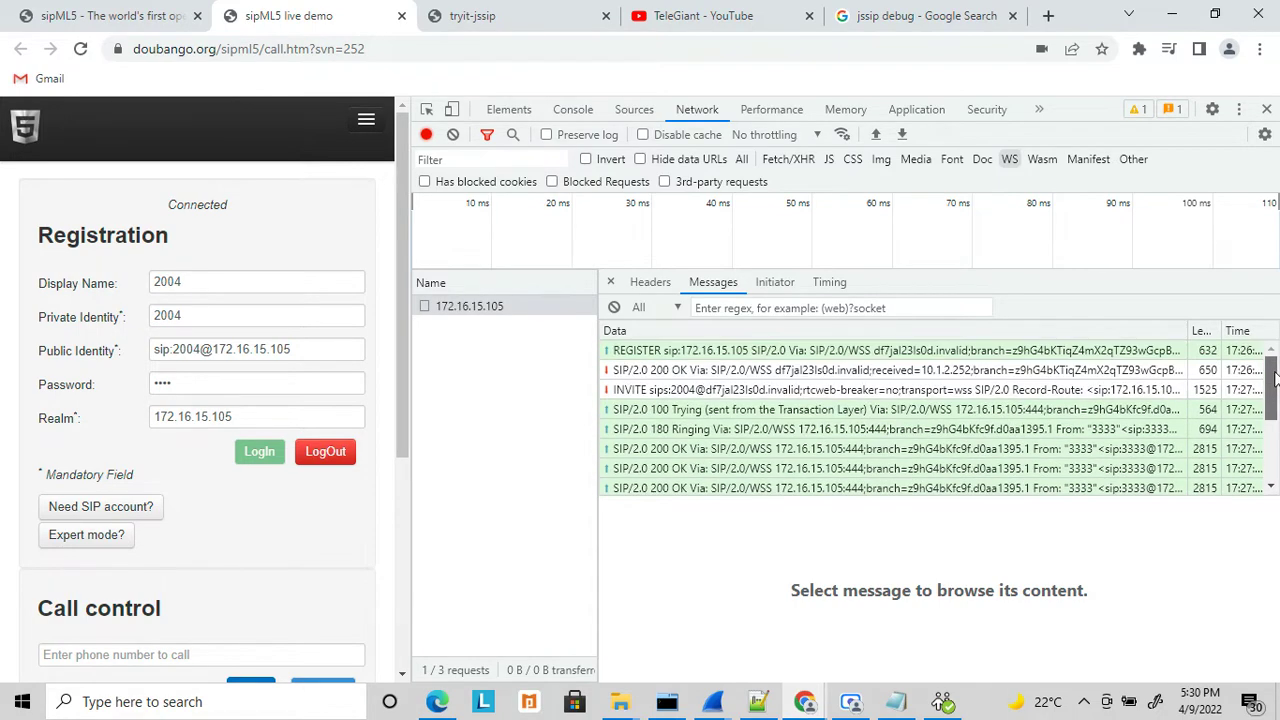
right_click(949, 375)
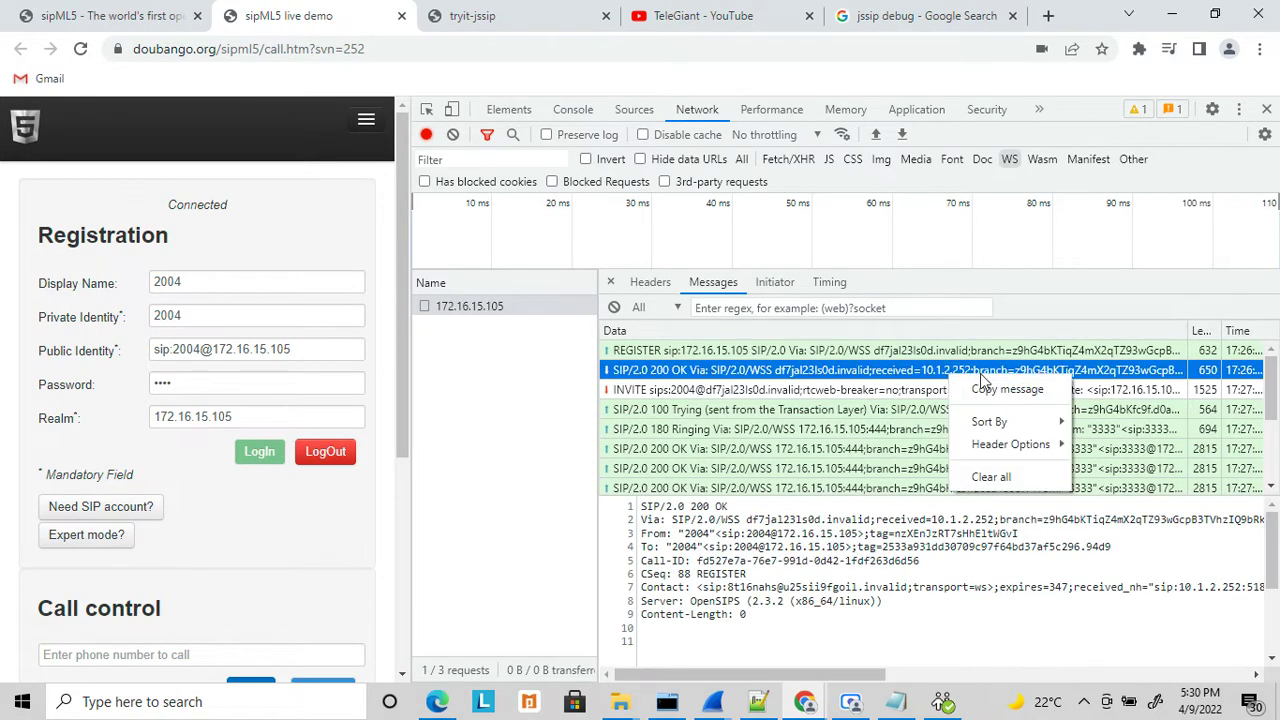
left_click(1000, 479)
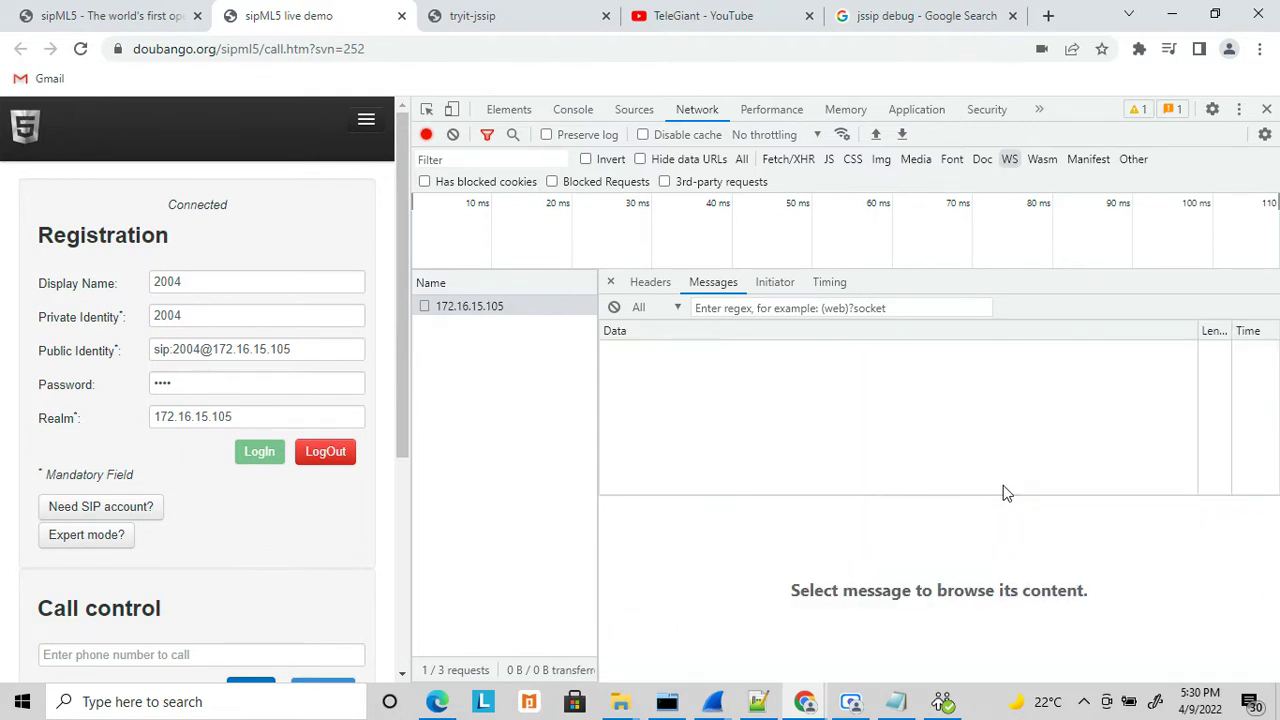
Step: Log 2004 out and back in, and select the new websocket connection
left_click(319, 453)
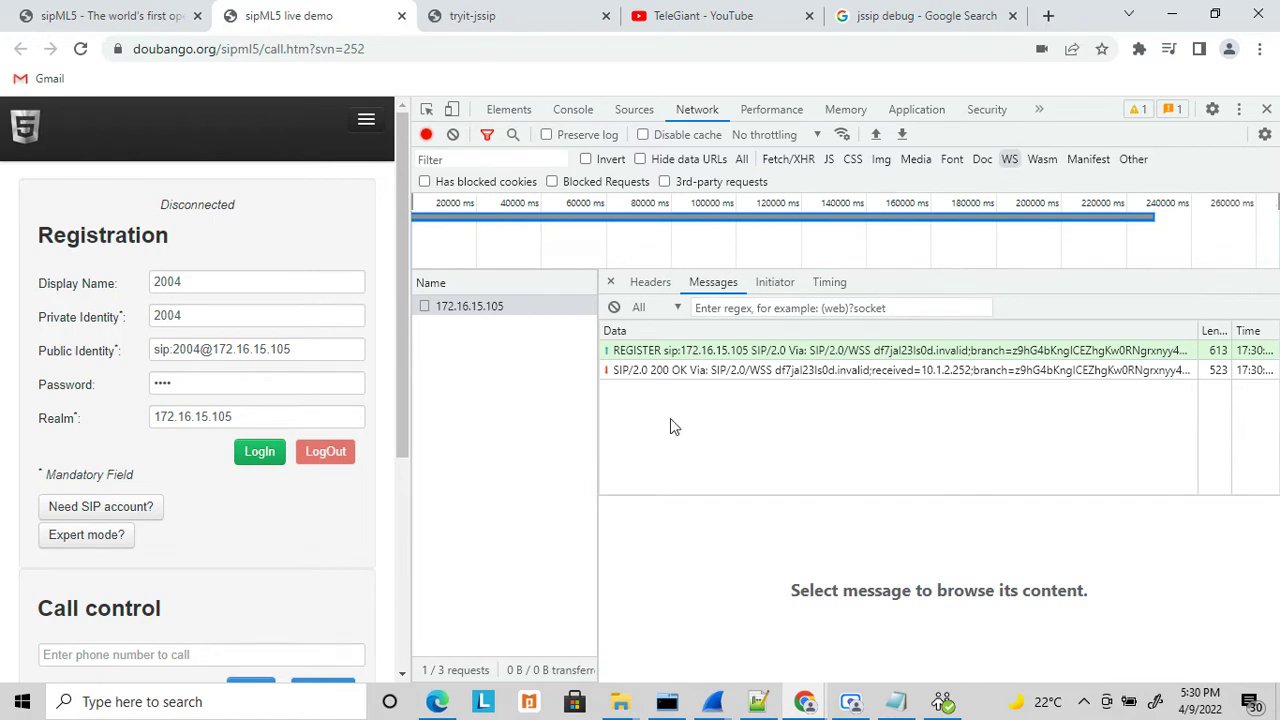
left_click(266, 453)
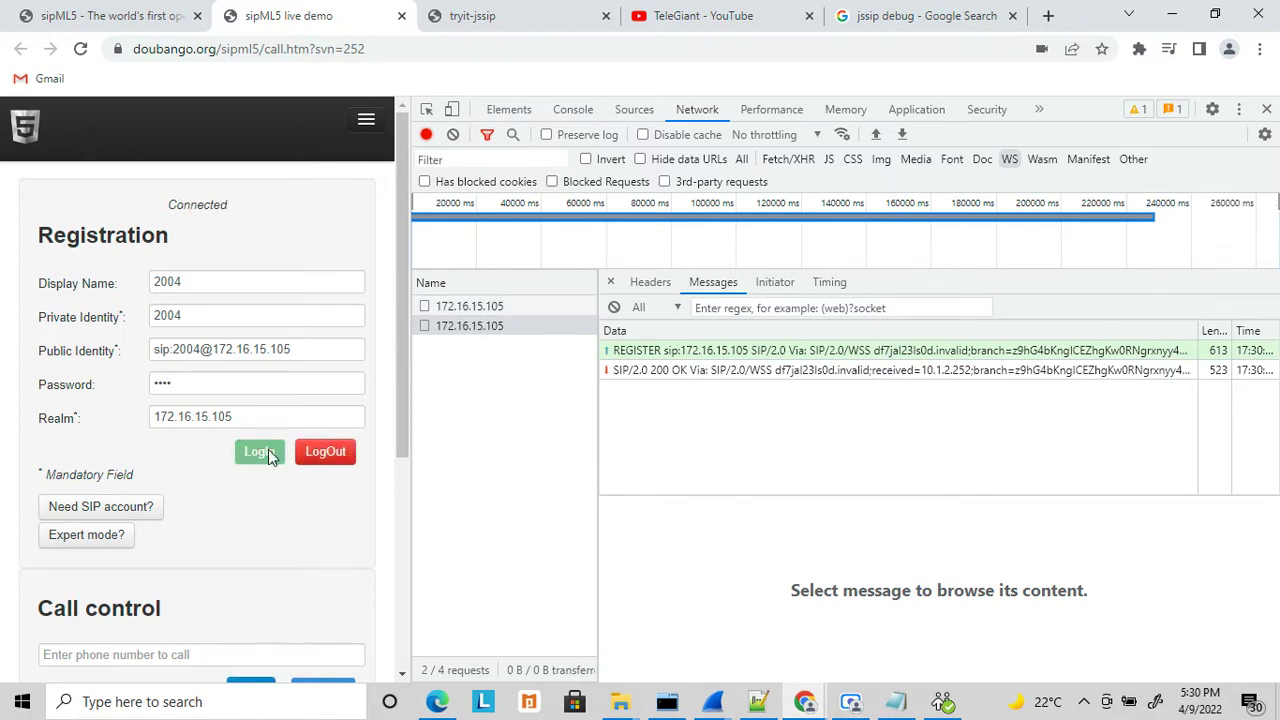
left_click(491, 327)
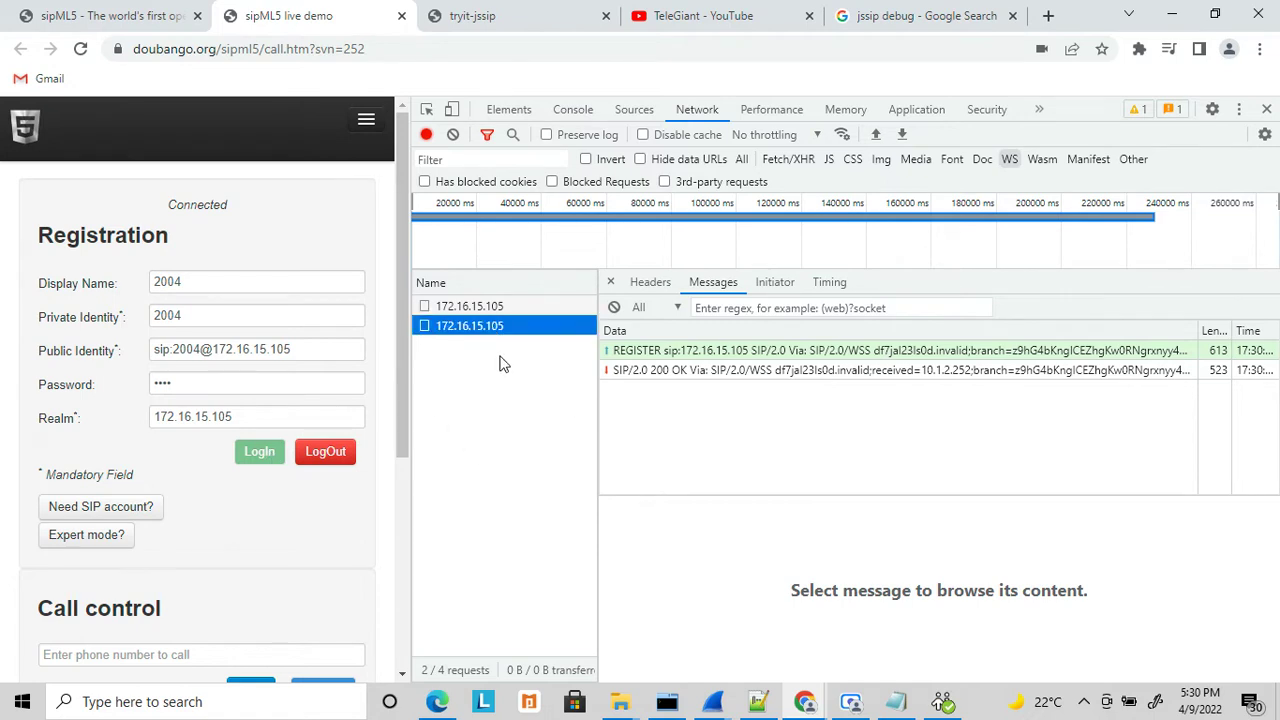
Step: Call 2004 from Bria's recent numbers and answer the incoming 3333 call in sipML5
left_click(942, 701)
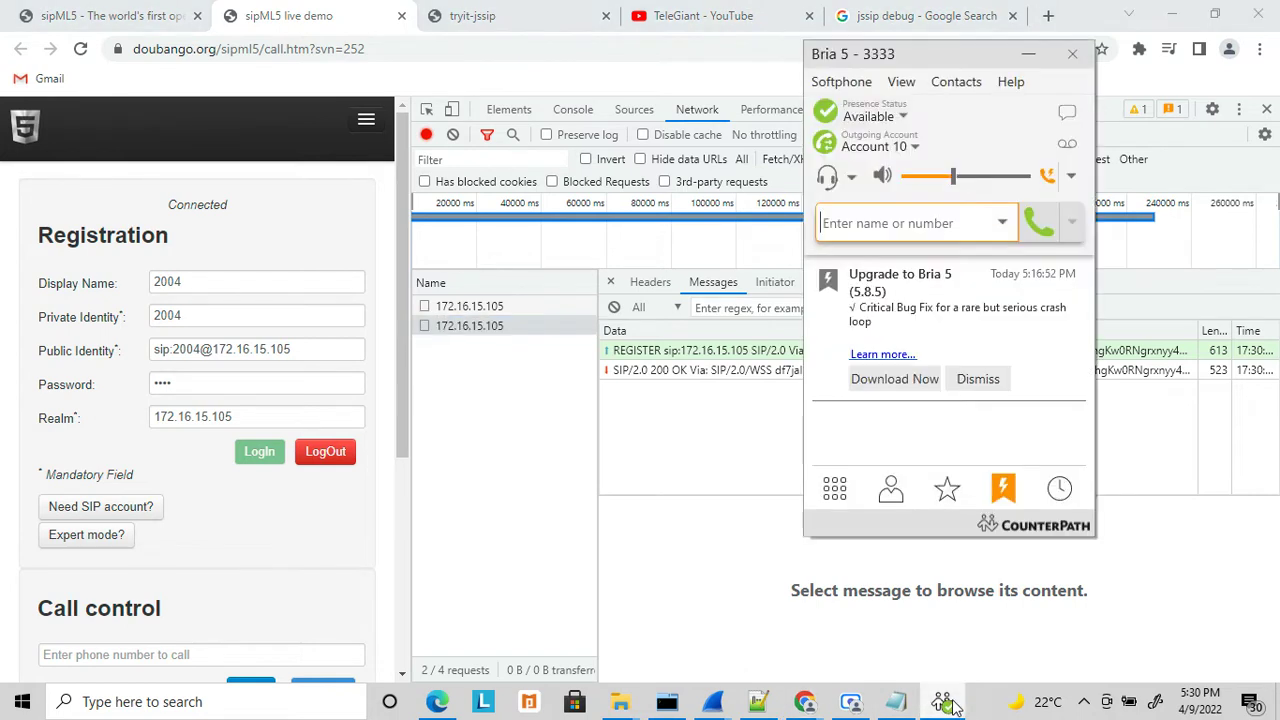
left_click(1003, 225)
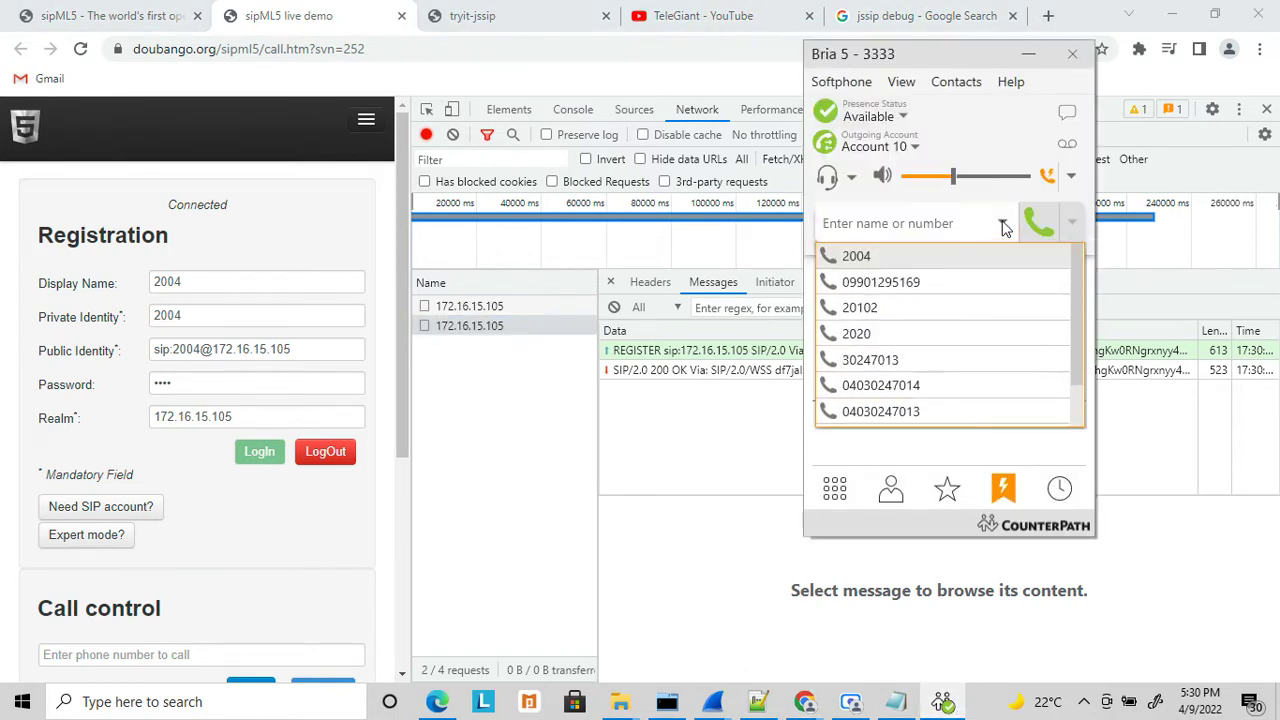
left_click(907, 251)
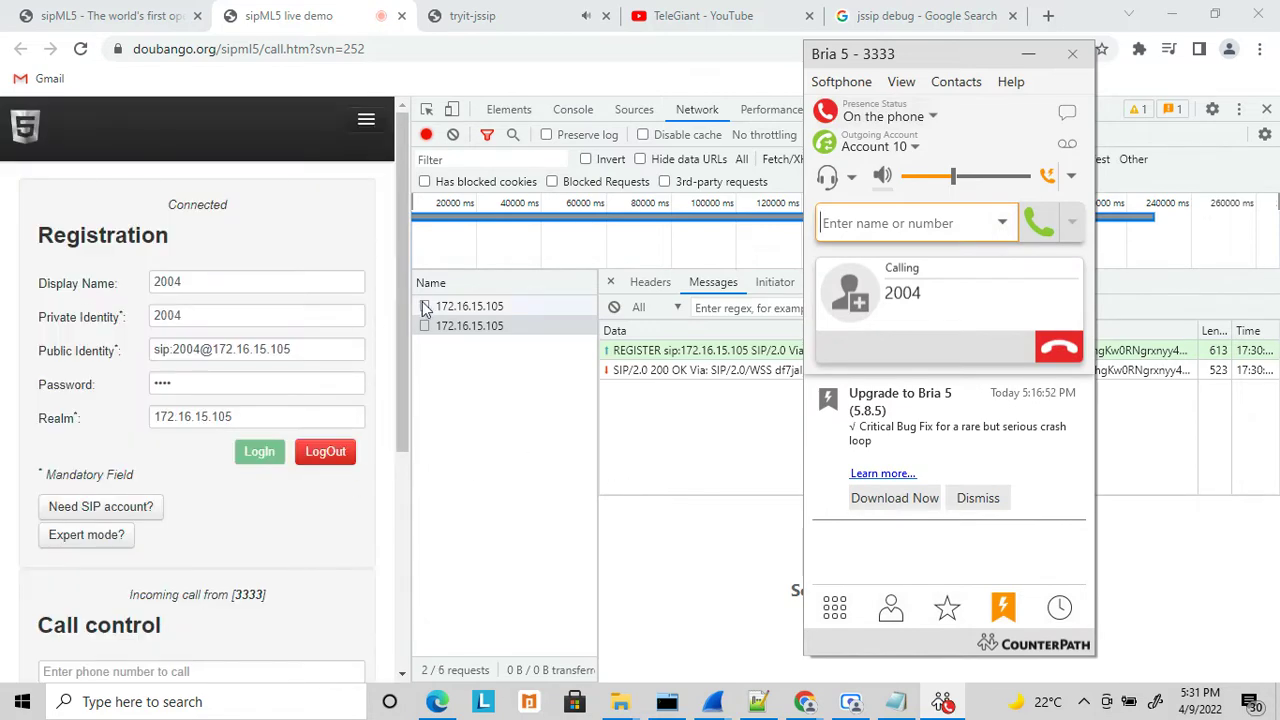
left_click_drag(405, 314, 706, 340)
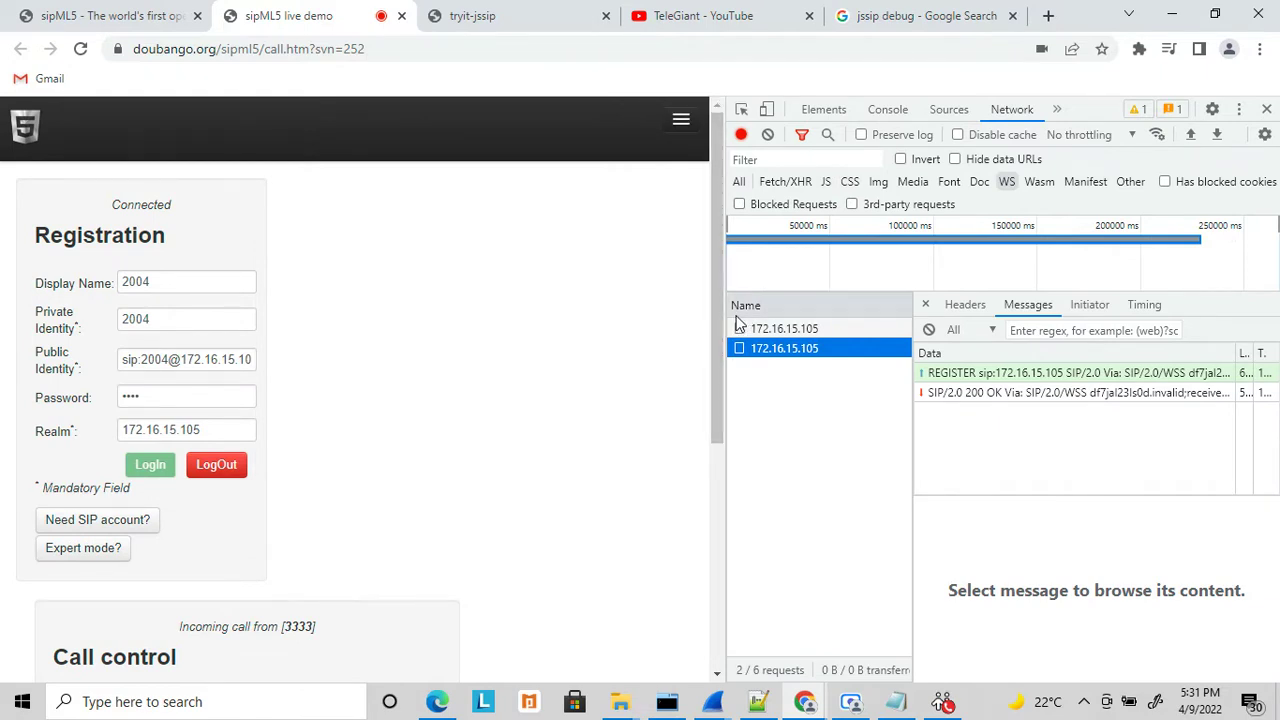
left_click_drag(720, 305, 986, 308)
left_click(800, 312)
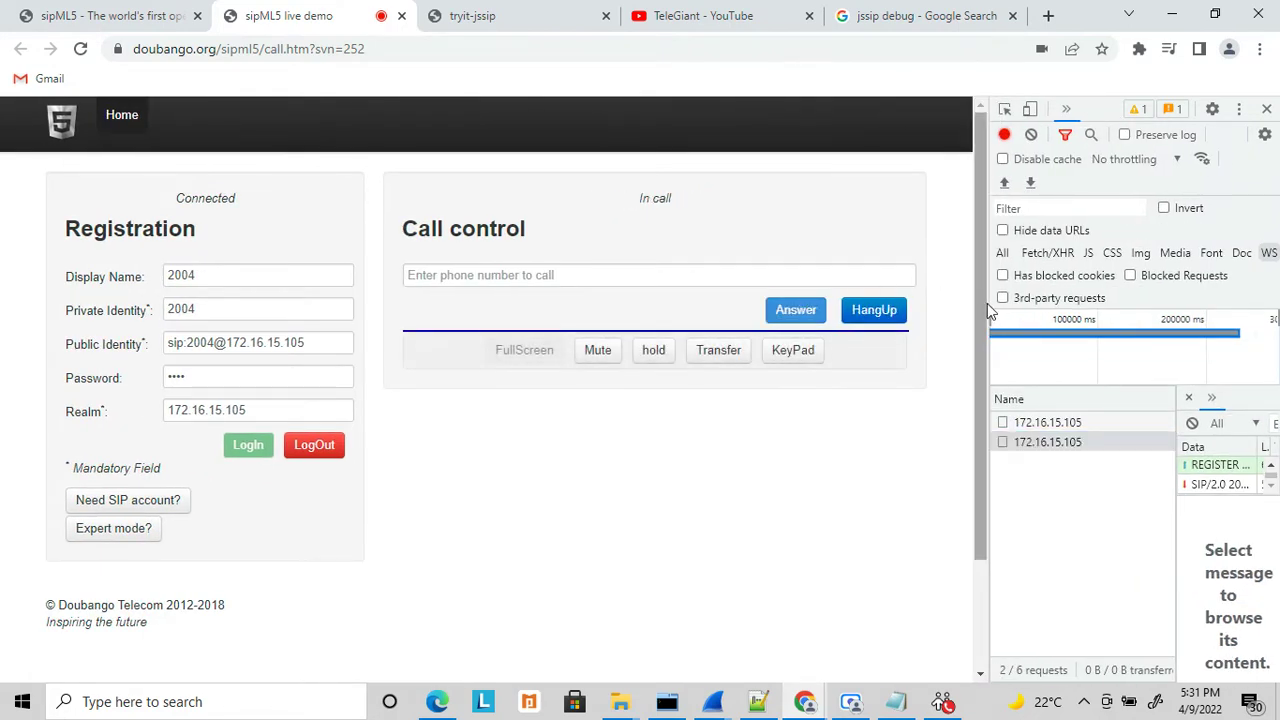
Step: Show the first connection's WebSocket messages and hang up the call in Bria
left_click_drag(986, 291, 622, 310)
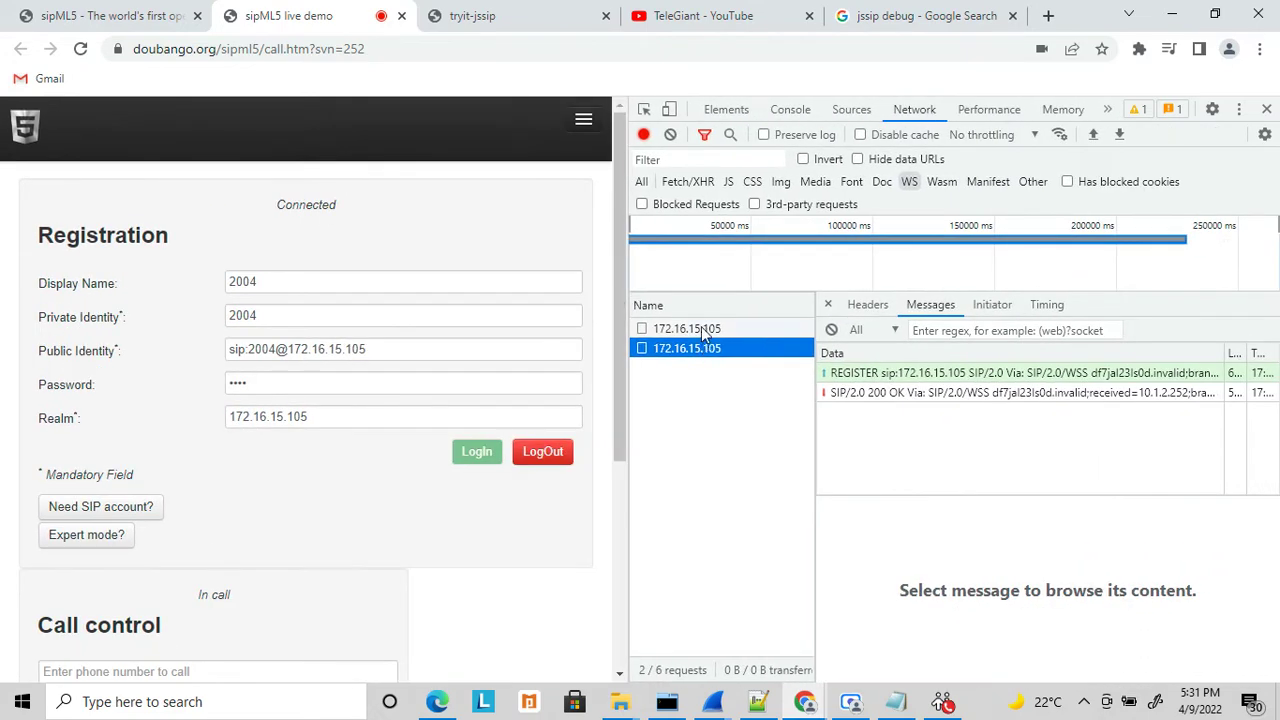
left_click(701, 328)
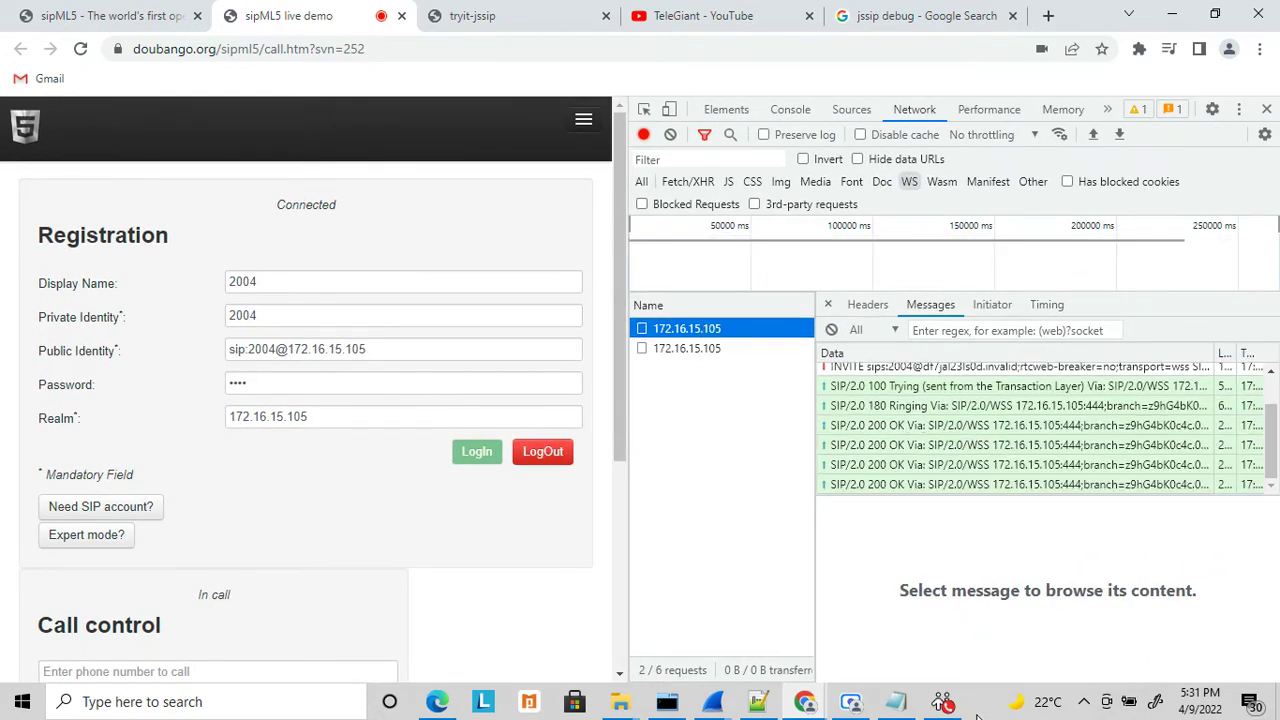
left_click(945, 700)
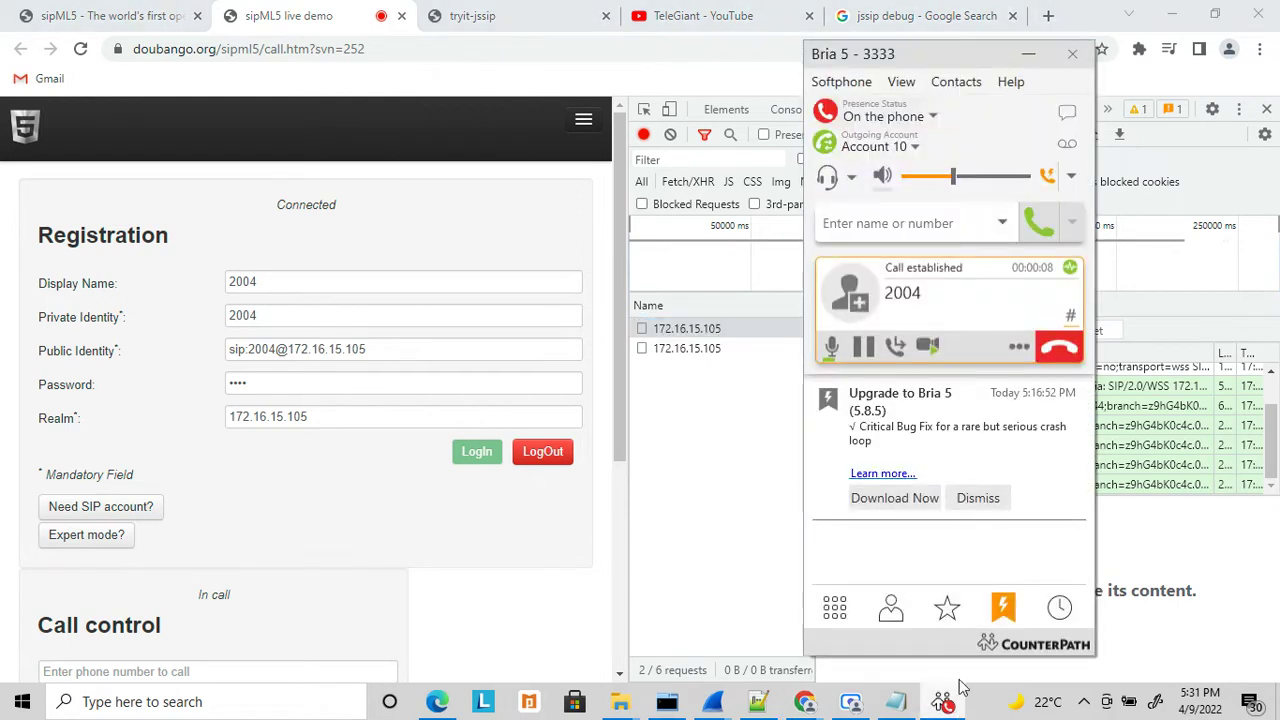
left_click(1062, 351)
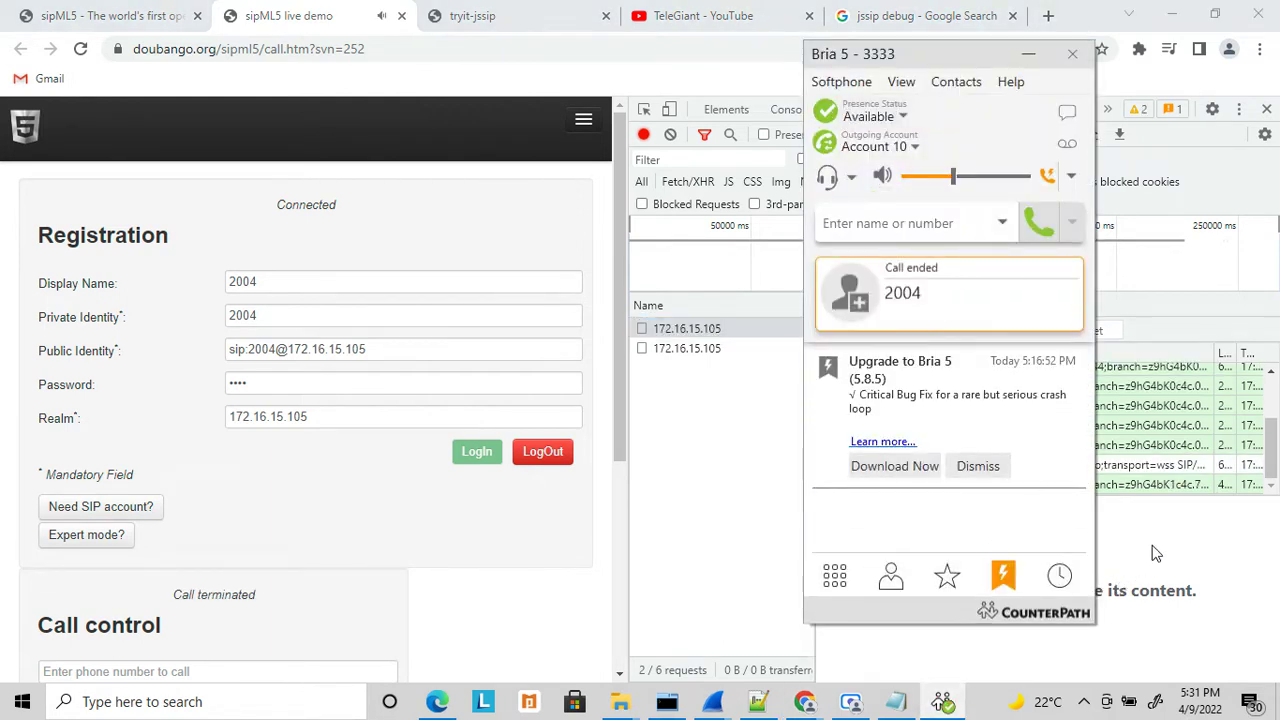
left_click(1155, 553)
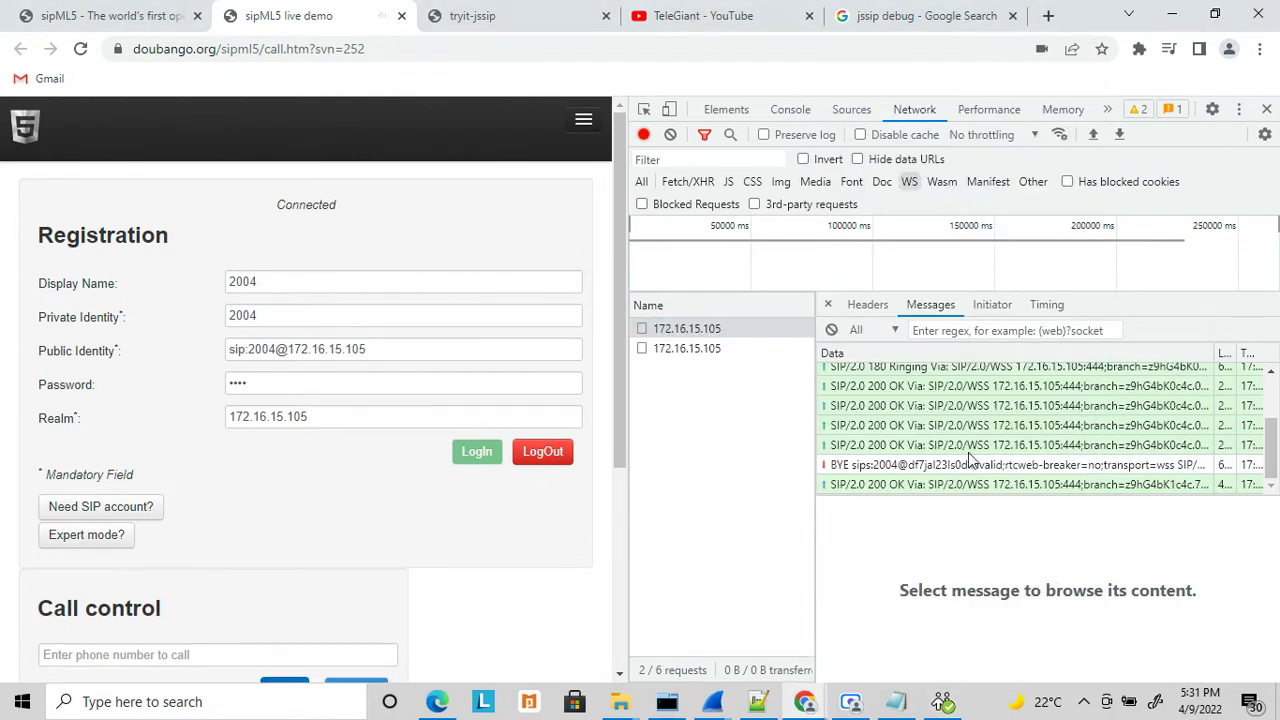
scroll(1180, 490, "down", 1)
Step: Display the BYE message's full SIP content, then scroll the message list back to the top
mouse_move(1271, 453)
left_mouse_down()
mouse_move(1273, 392)
mouse_move(1273, 444)
left_mouse_up()
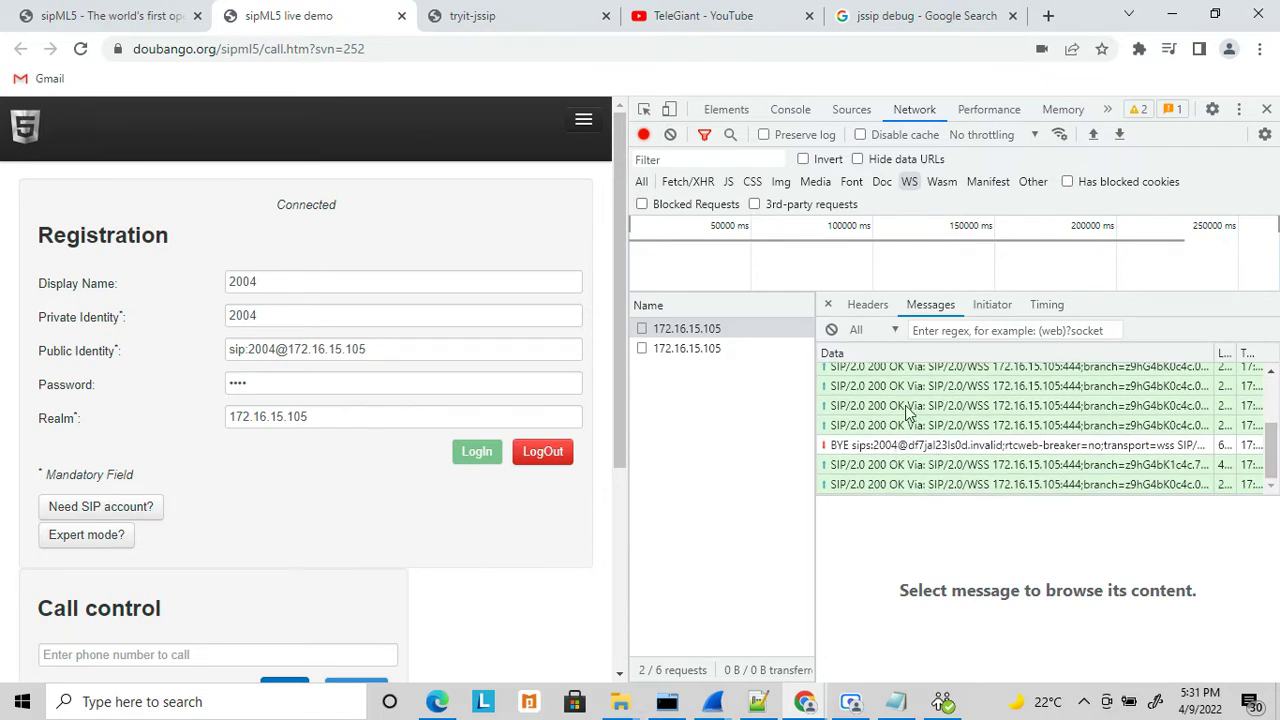
left_click(878, 450)
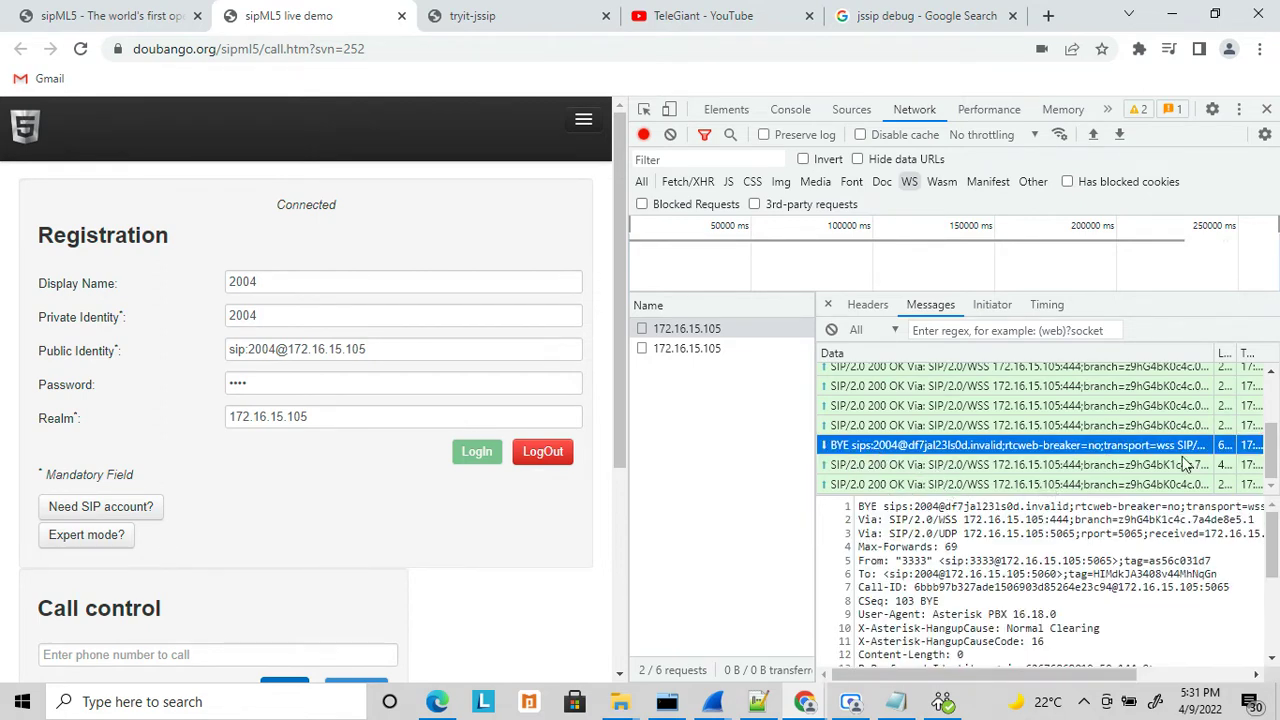
left_click_drag(1275, 468, 1275, 378)
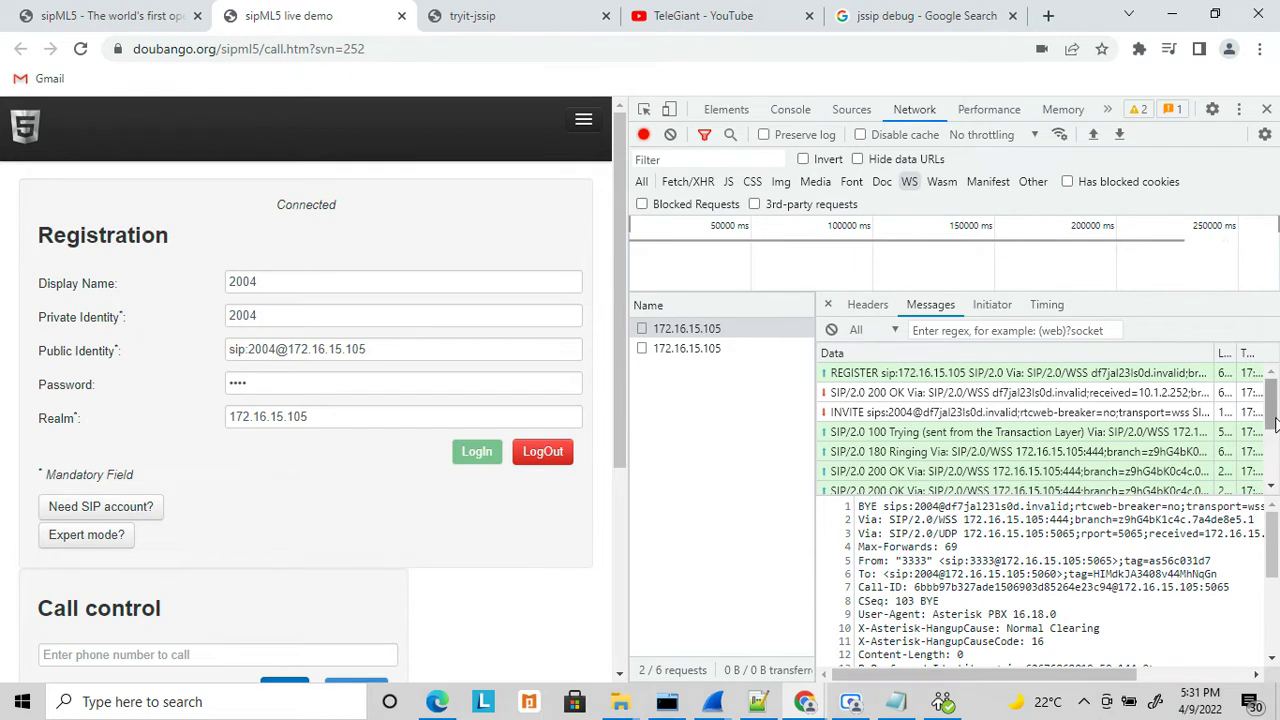
left_click(1274, 484)
left_click(1274, 484)
left_click(1273, 418)
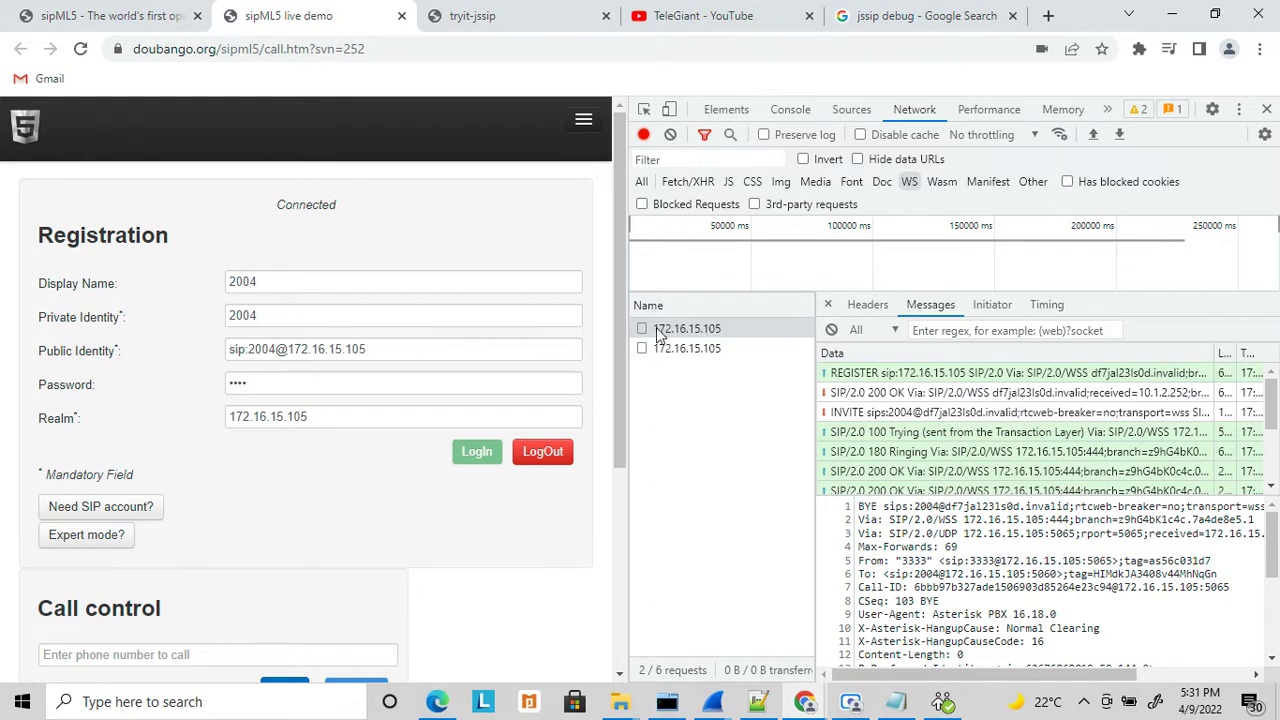
Step: Close DevTools, review the site's sound permissions, log 2004 out of sipML5, and return to tryit-jssip
left_click(1266, 110)
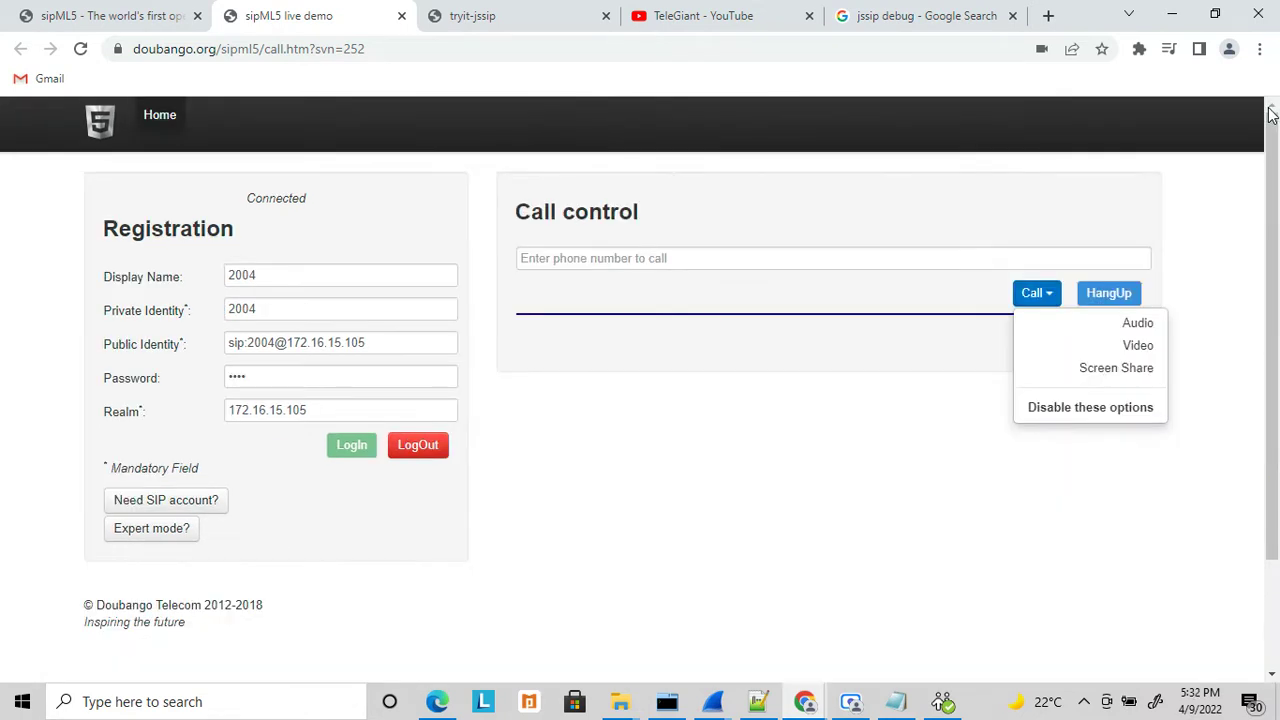
left_click(118, 48)
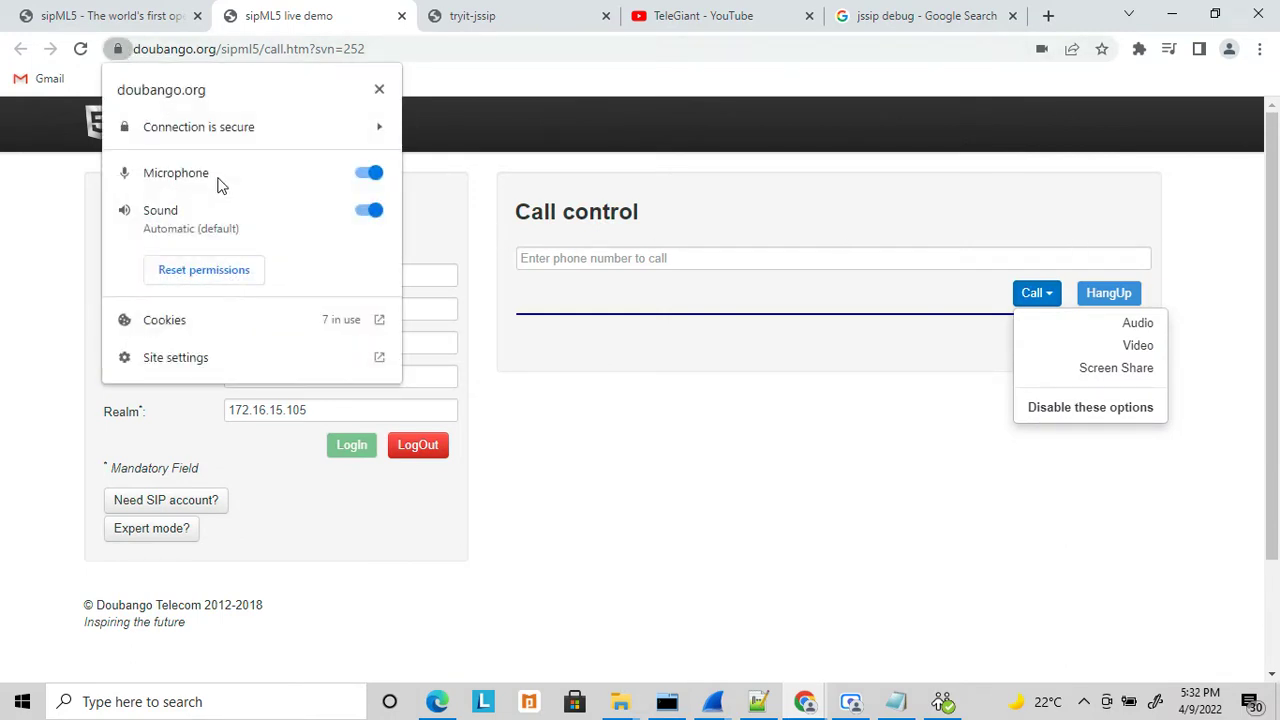
left_click(630, 425)
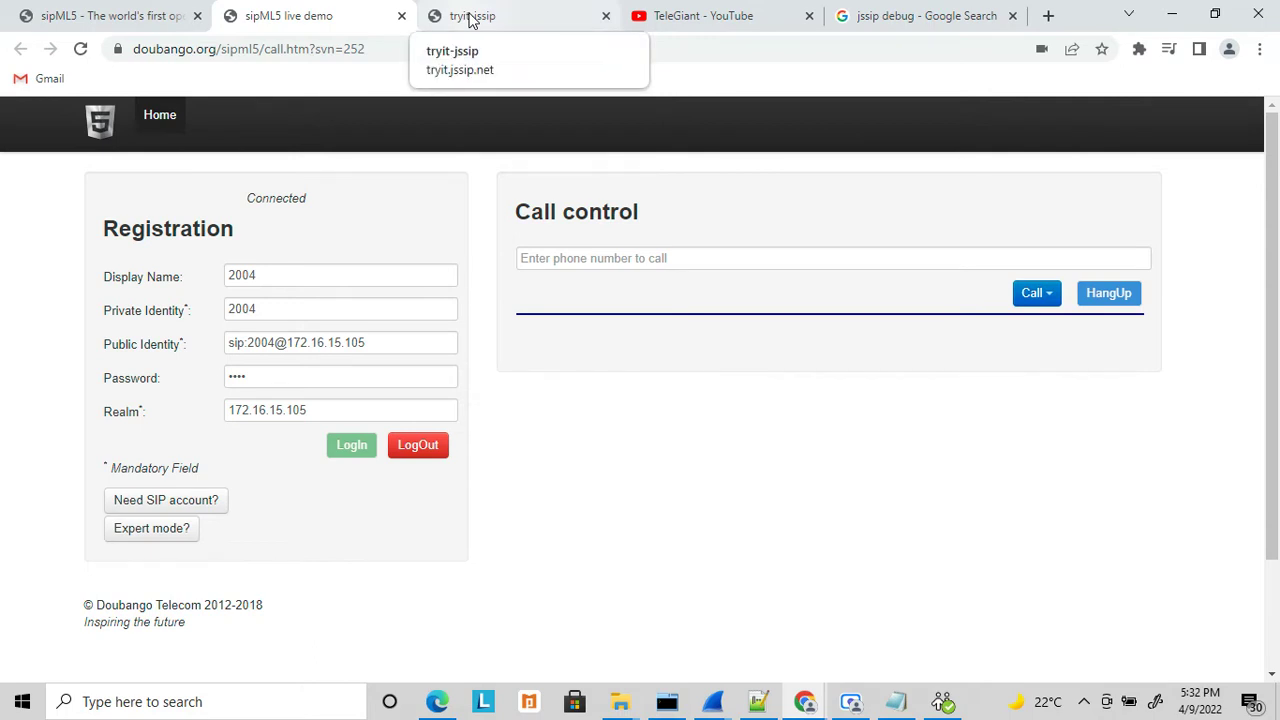
left_click(416, 459)
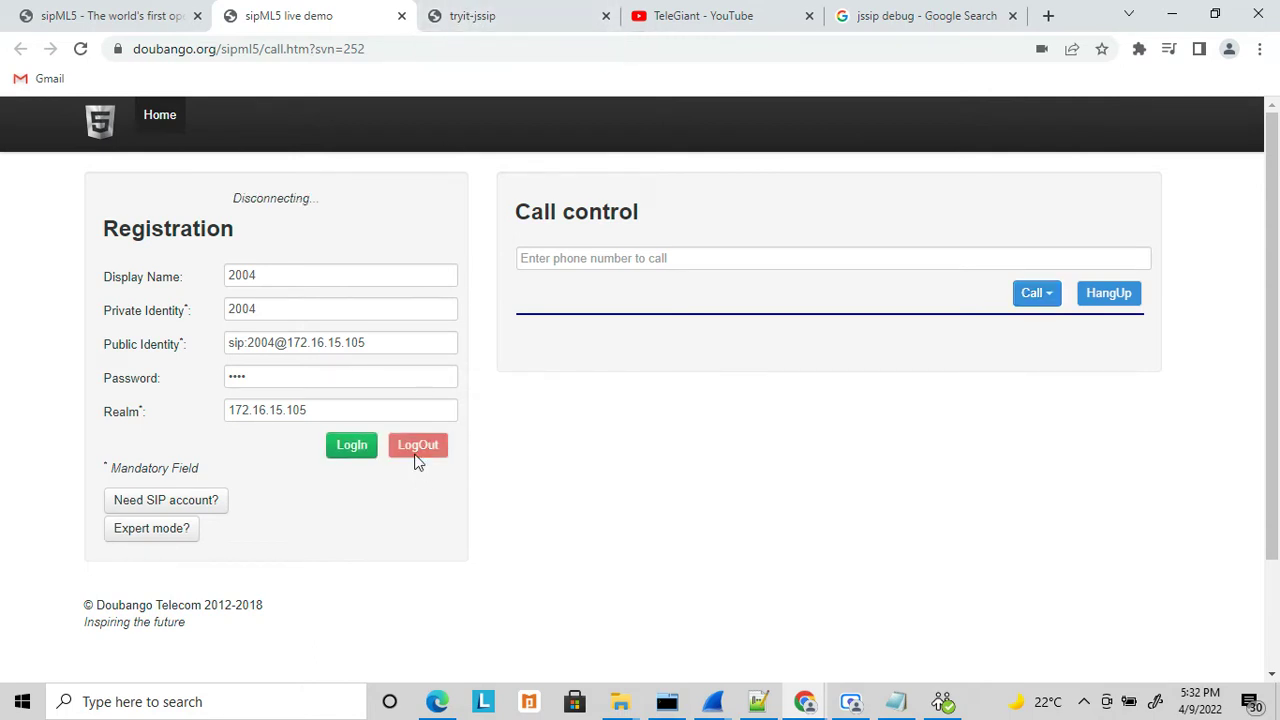
left_click(480, 20)
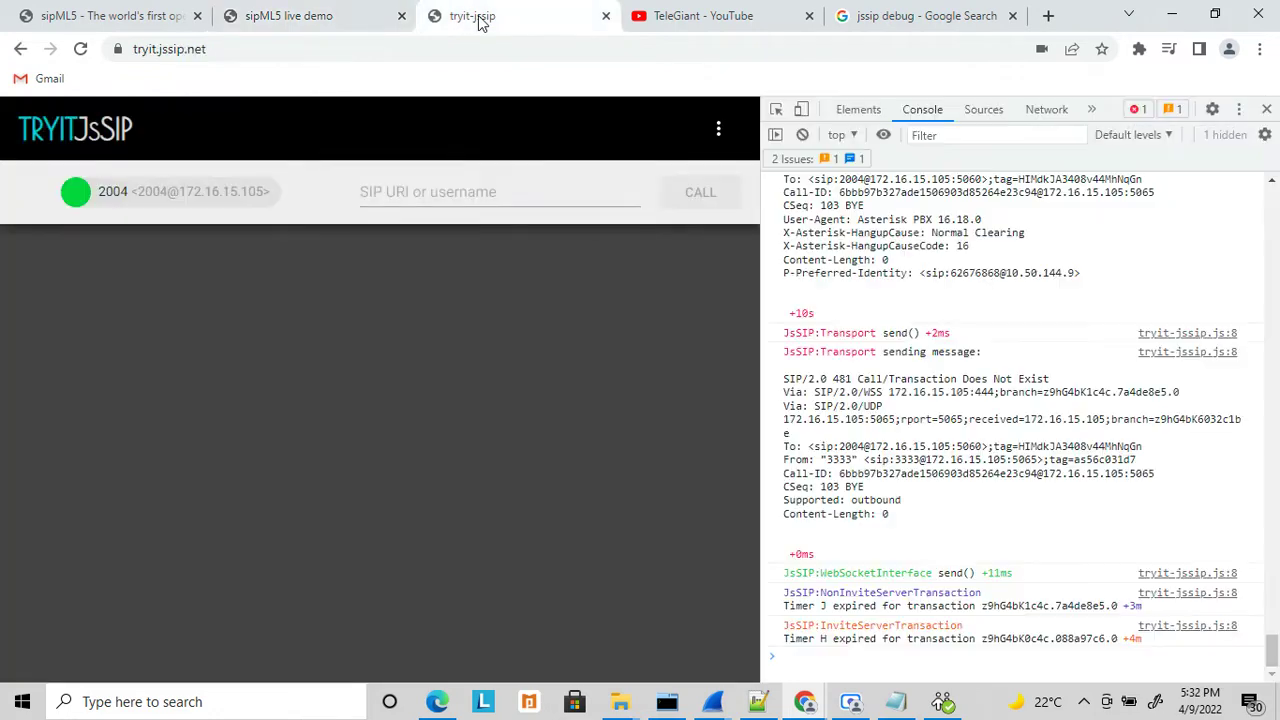
Step: Empty the JsSIP tryit console log with its Clear console option
right_click(977, 276)
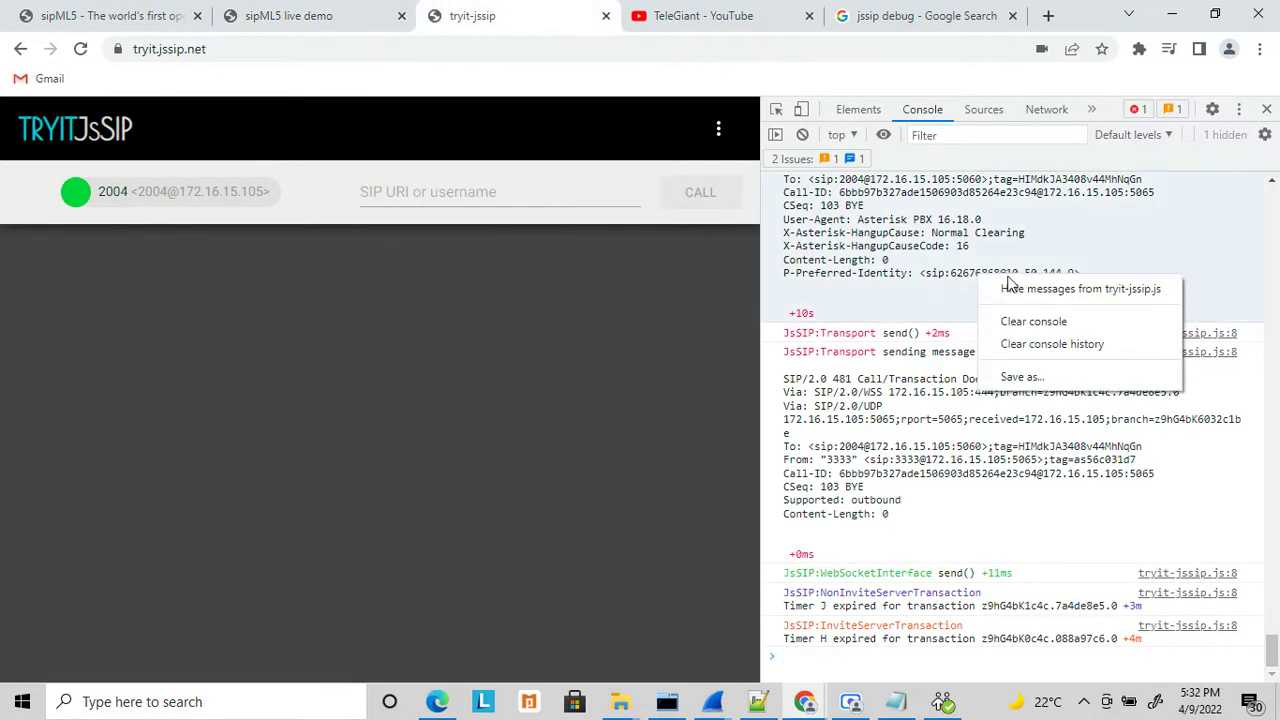
left_click(1082, 340)
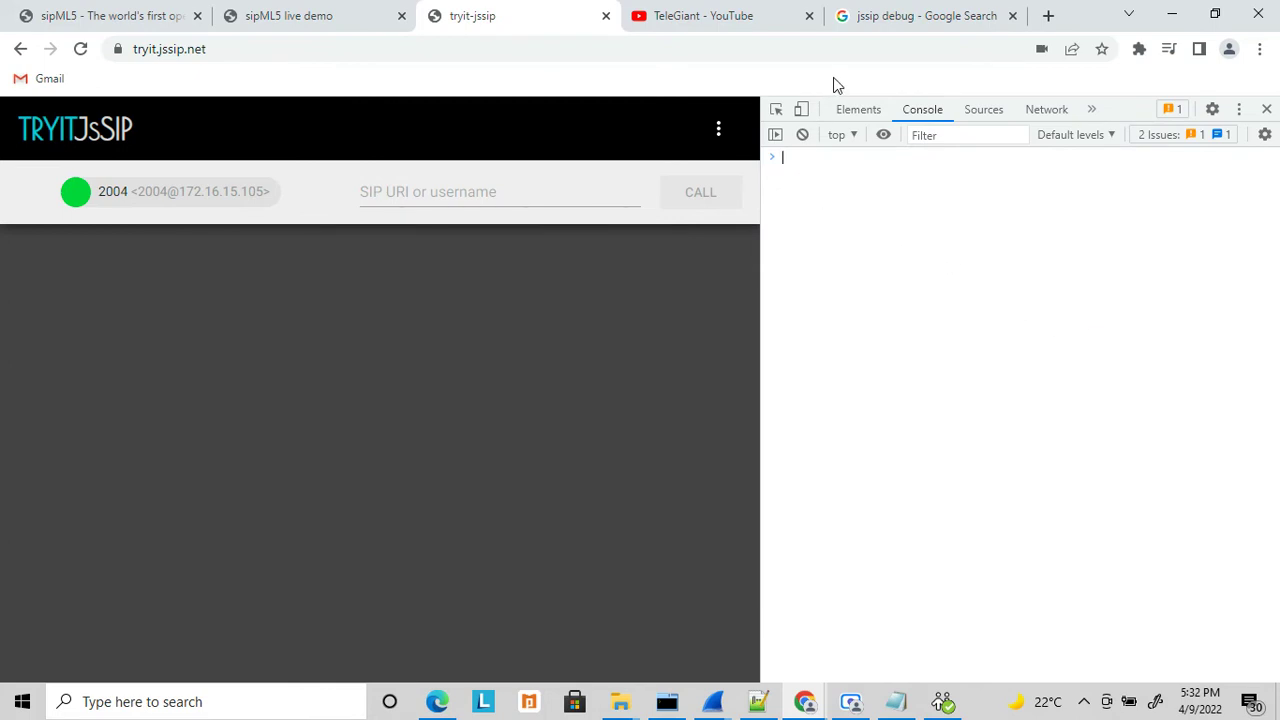
Step: Copy JsSIP.debug.enable('JsSIP:*'); from the Google result and return to the tryit-jssip console
left_click(893, 22)
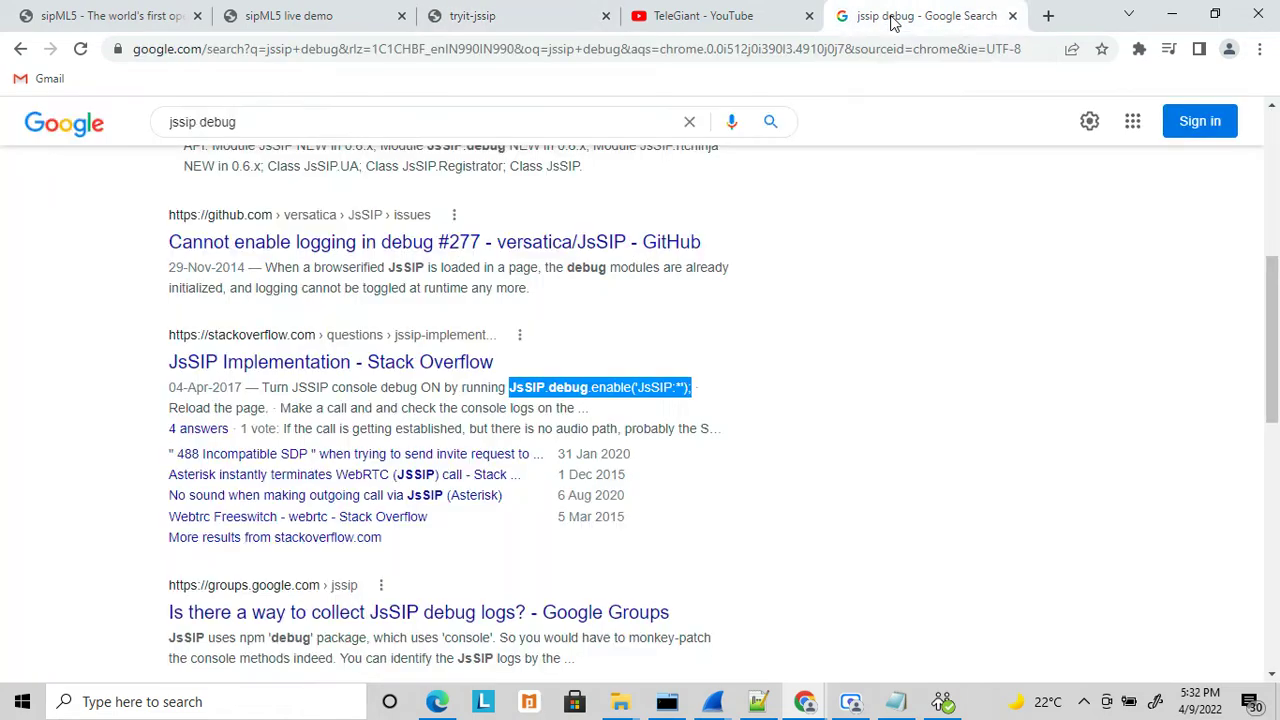
left_click(569, 383)
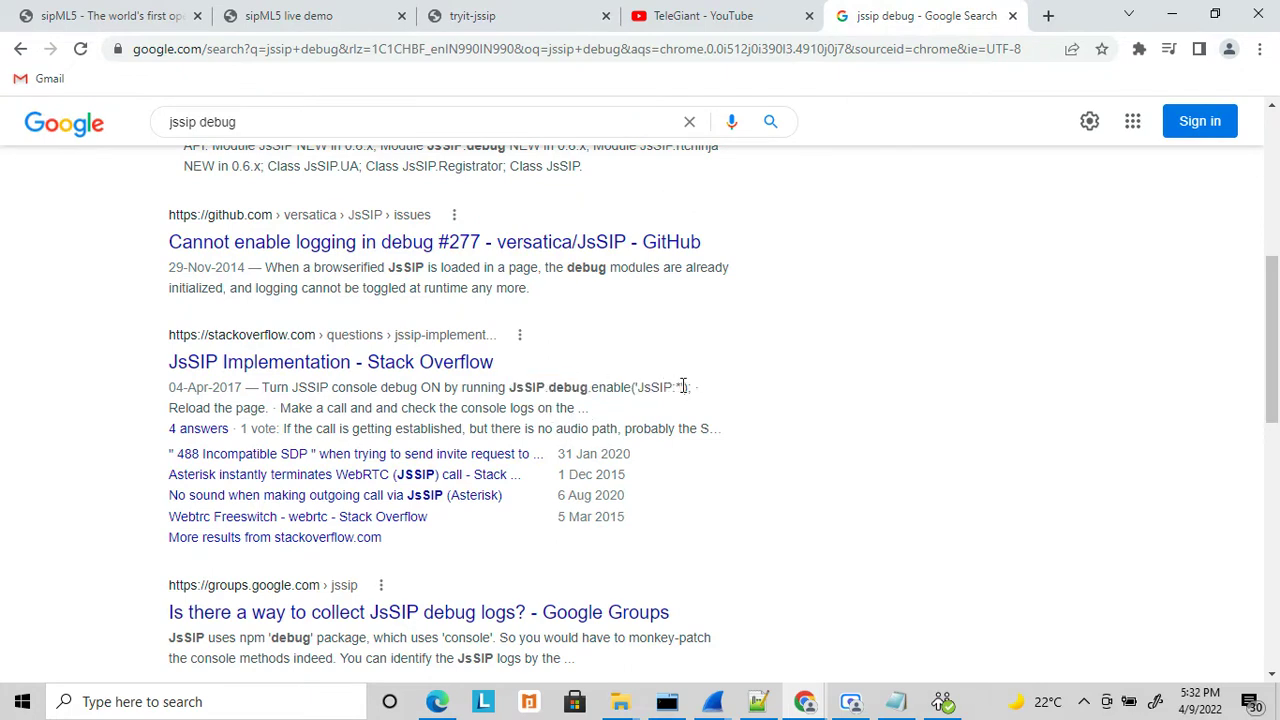
left_click_drag(693, 387, 513, 387)
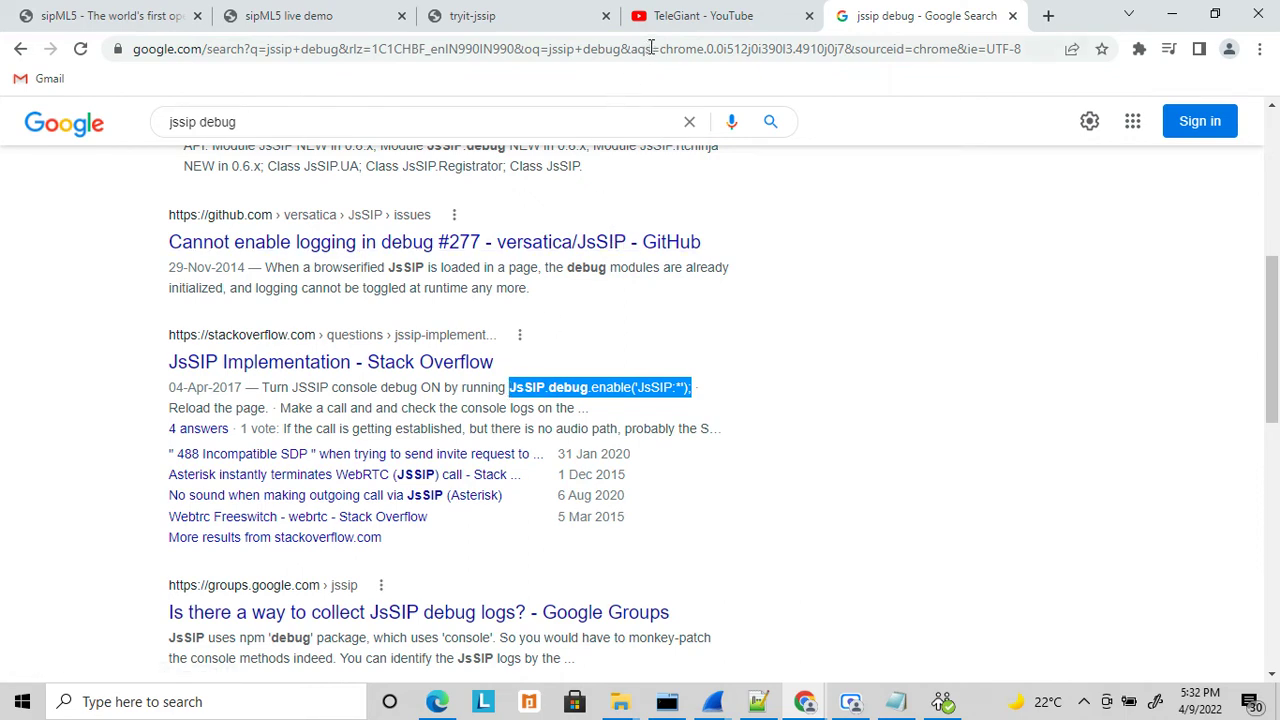
left_click(519, 22)
left_click(826, 184)
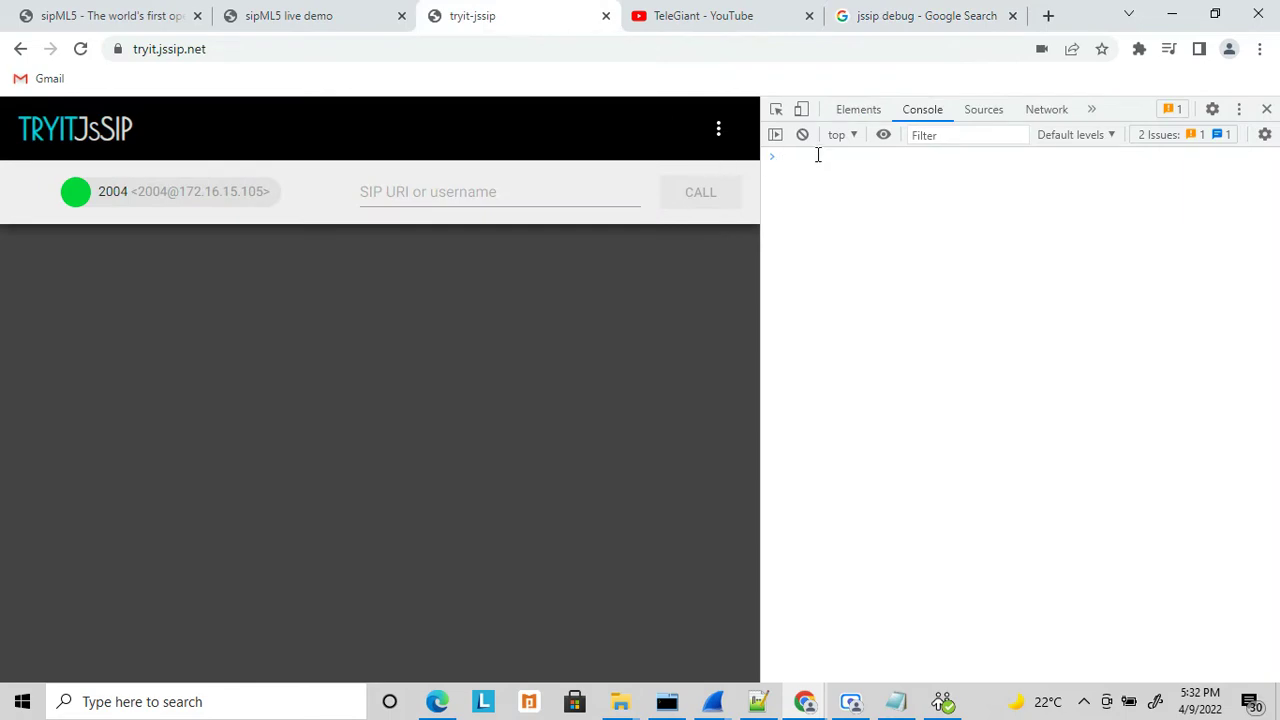
Step: Enable JsSIP:* debug logging, reload the page, and bring the 2004 REGISTER and 200 OK logs into view
type("JsSIP.debug.enable('JsSIP:*');")
key("Return")
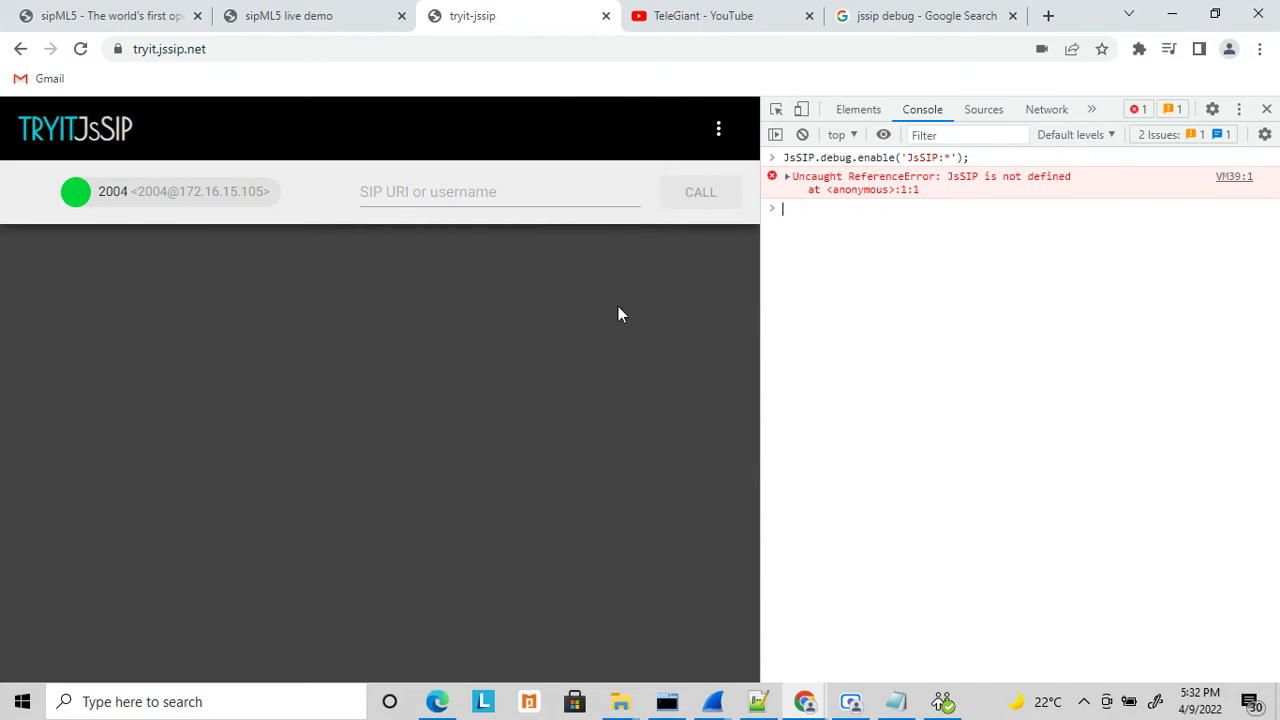
left_click(491, 52)
key("Return")
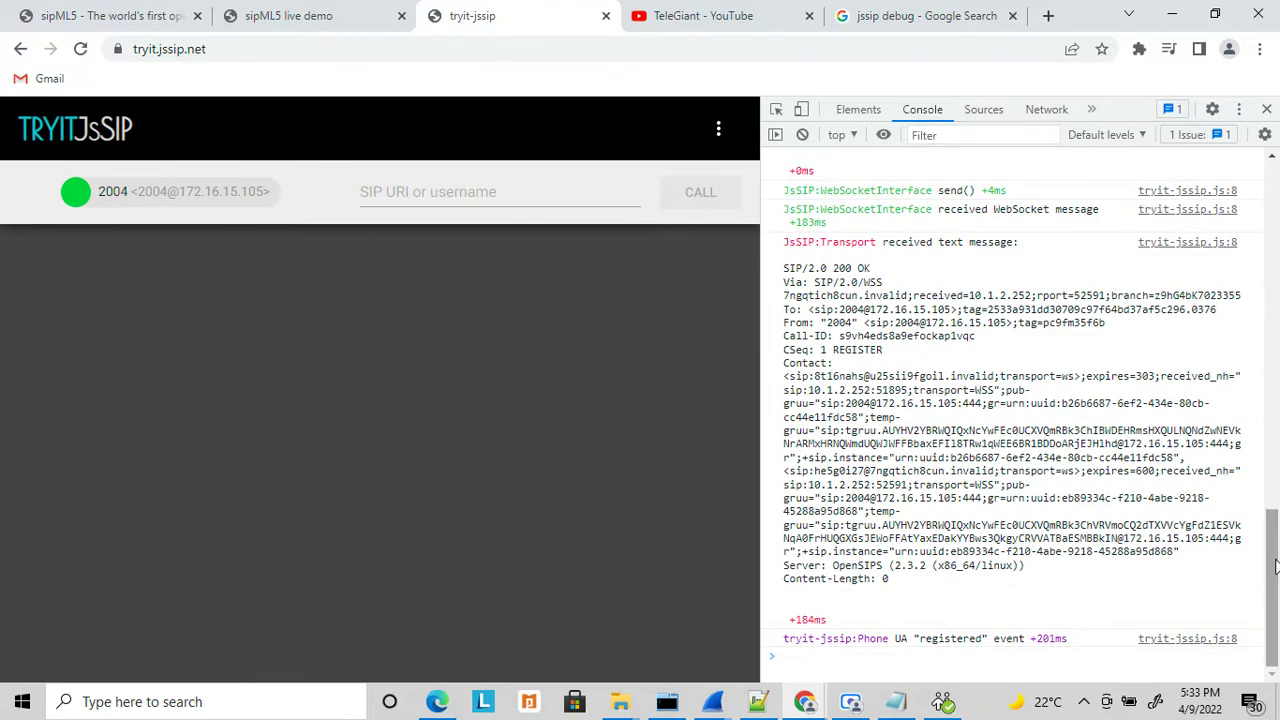
left_click_drag(1275, 567, 1133, 450)
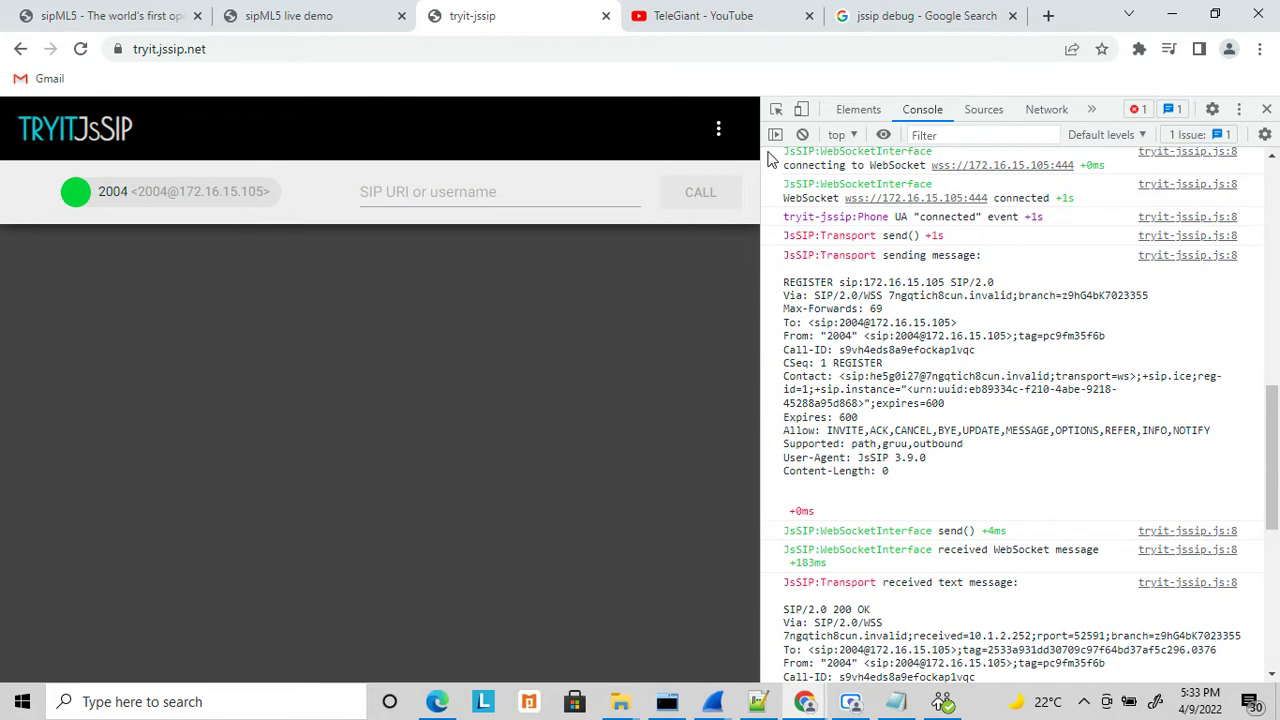
left_click_drag(762, 165, 1033, 165)
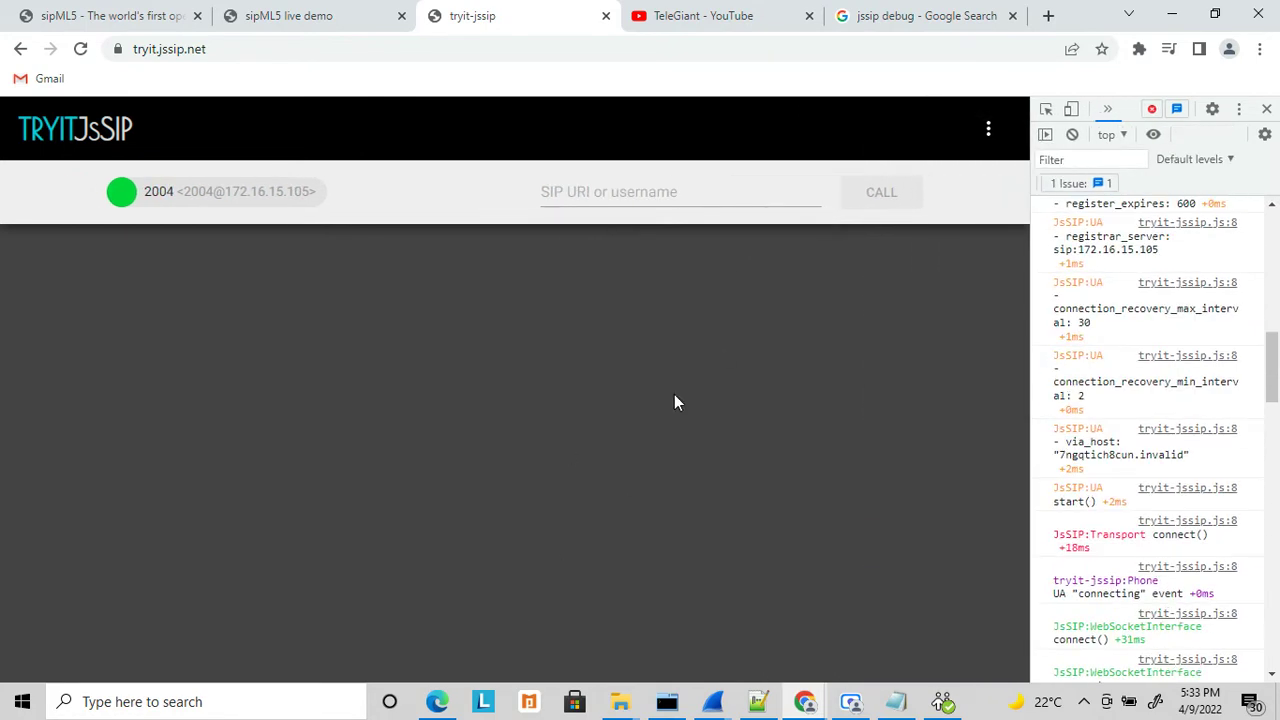
Step: Exit the 2004 session, save a new six-character SIP password, and widen the console panel
left_click(990, 131)
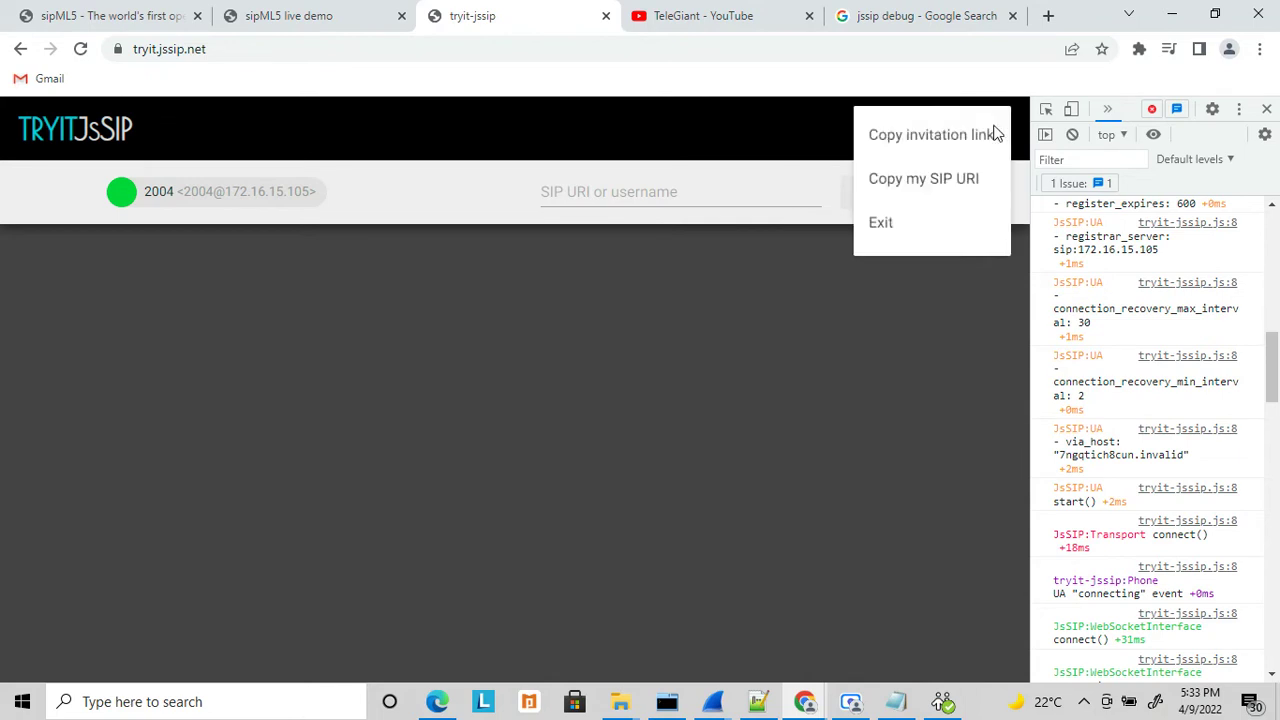
left_click(903, 239)
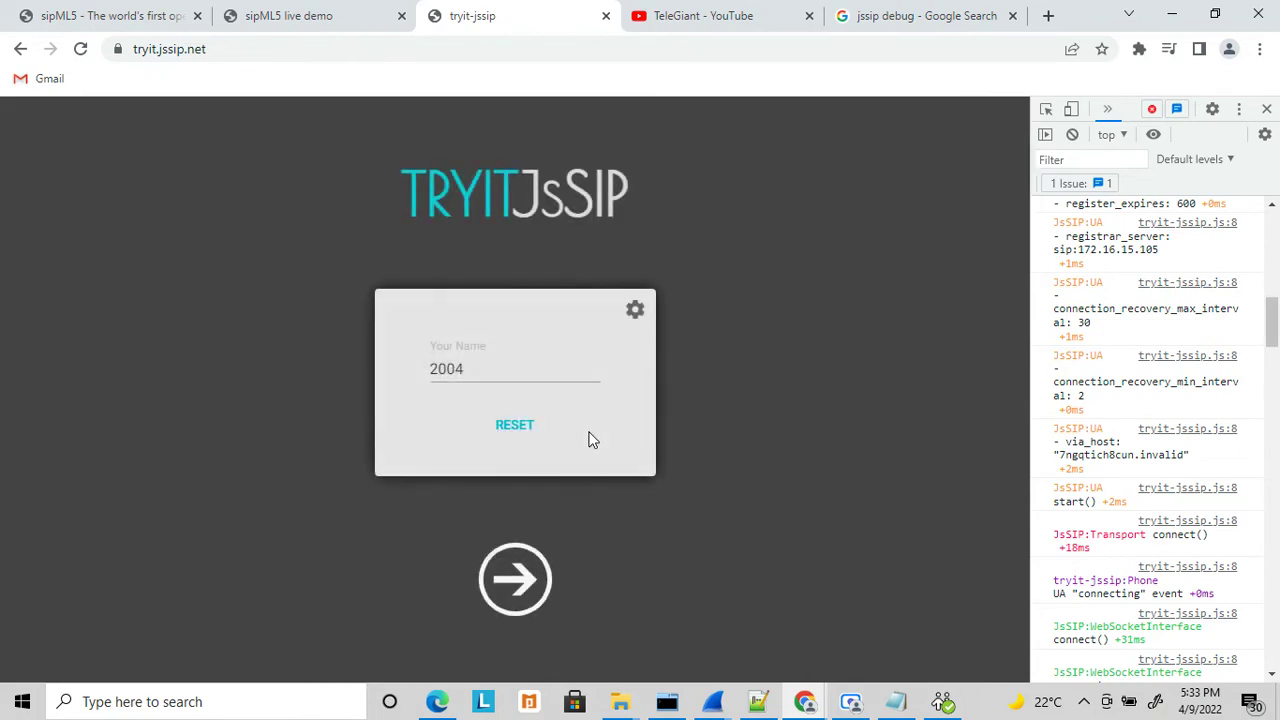
left_click(634, 311)
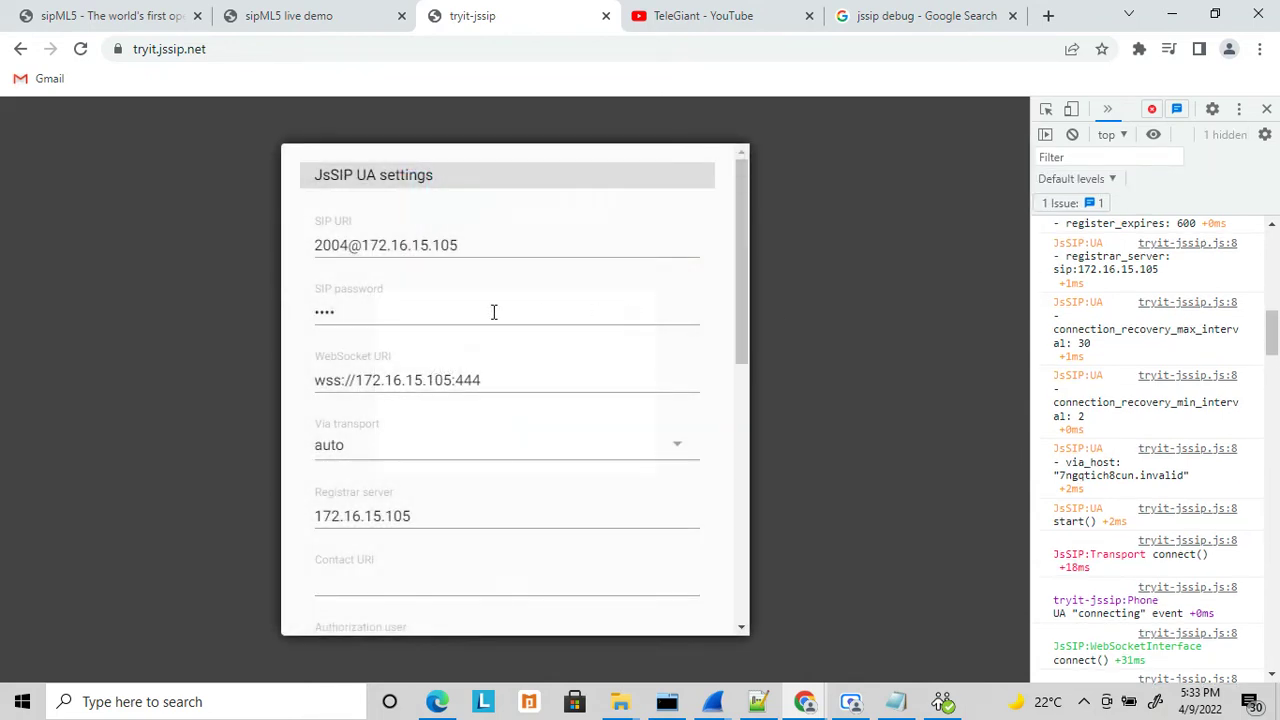
double_click(412, 310)
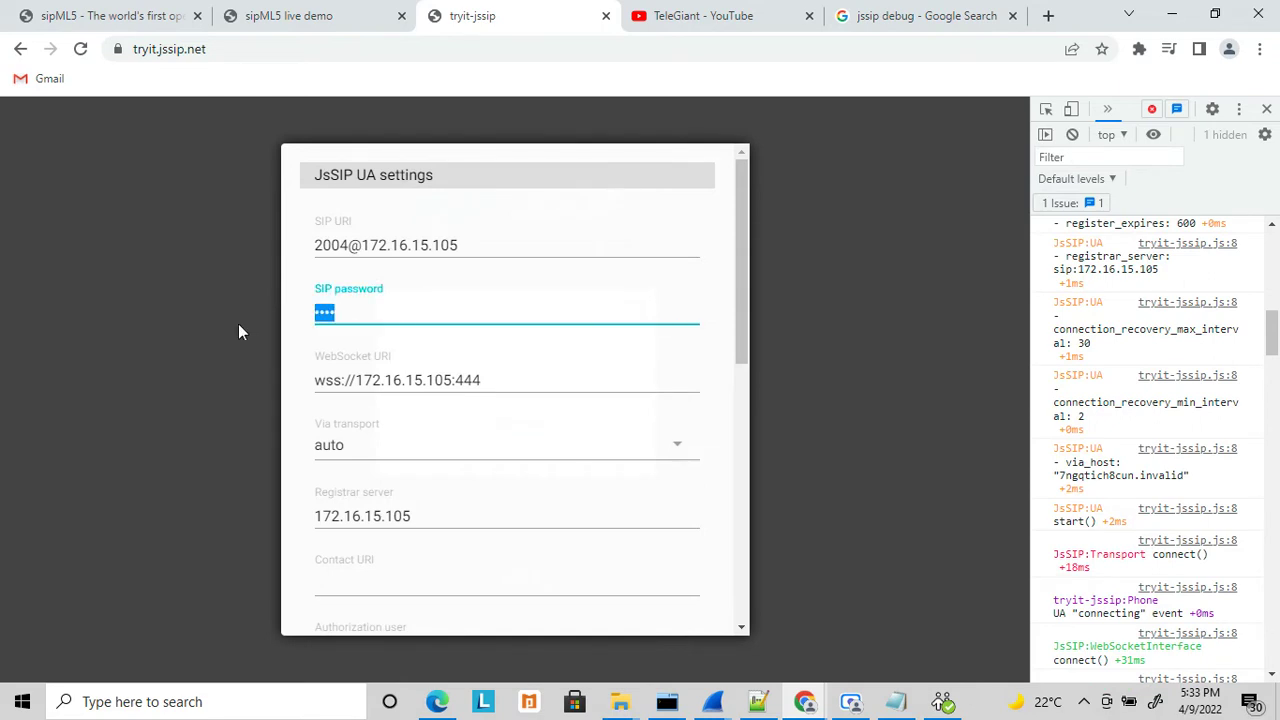
type("******")
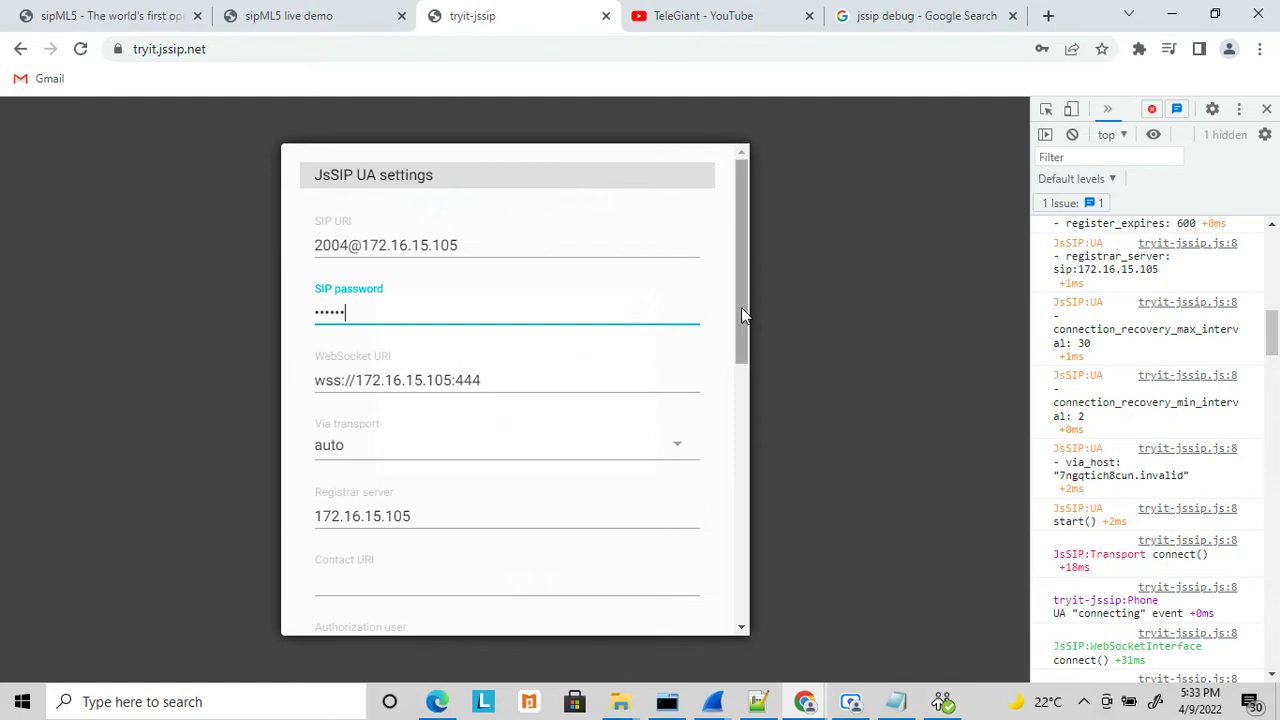
left_click_drag(741, 307, 756, 626)
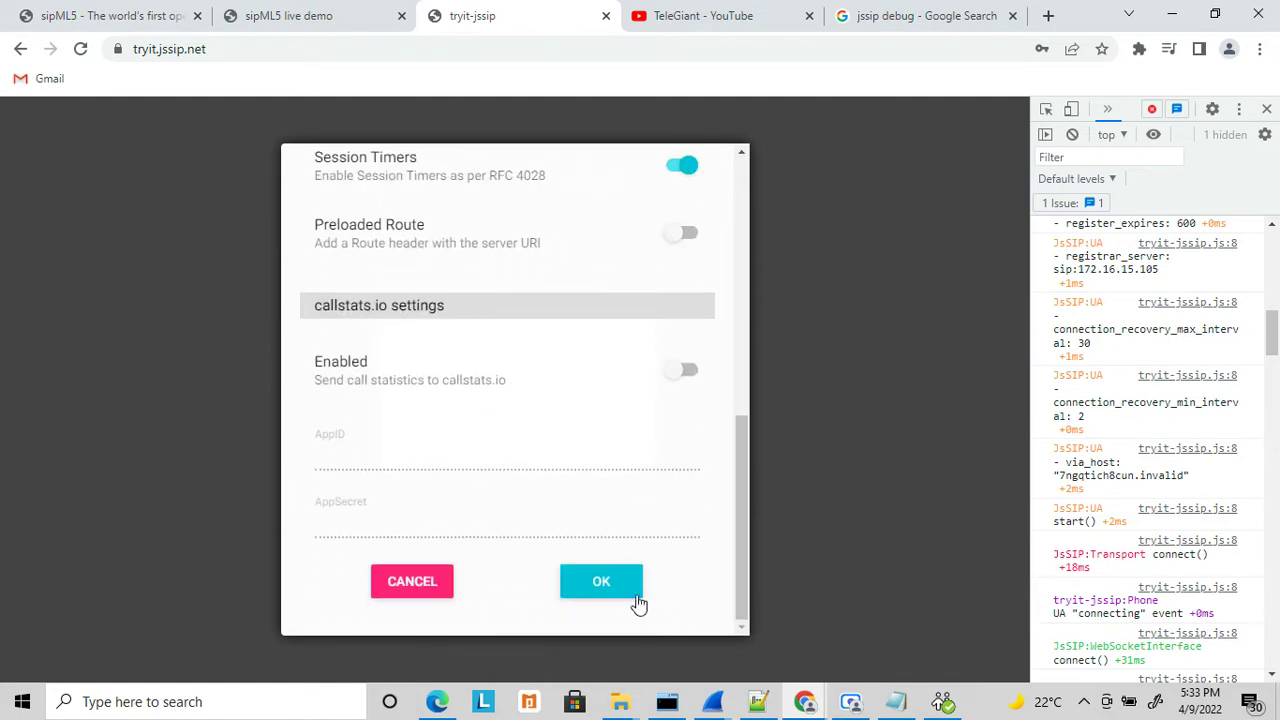
left_click(620, 594)
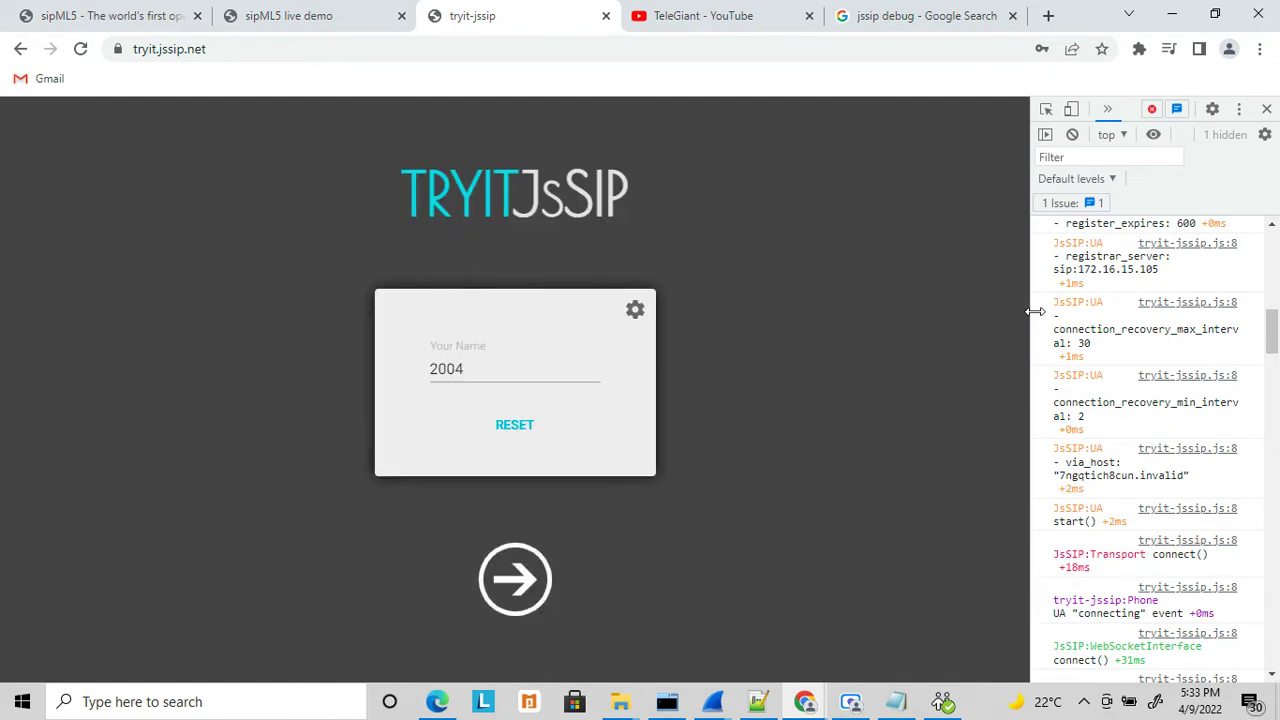
left_click_drag(1019, 310, 552, 354)
Step: Clear the console, log 2004 back in, and scroll to its new REGISTER and 200 OK
right_click(669, 328)
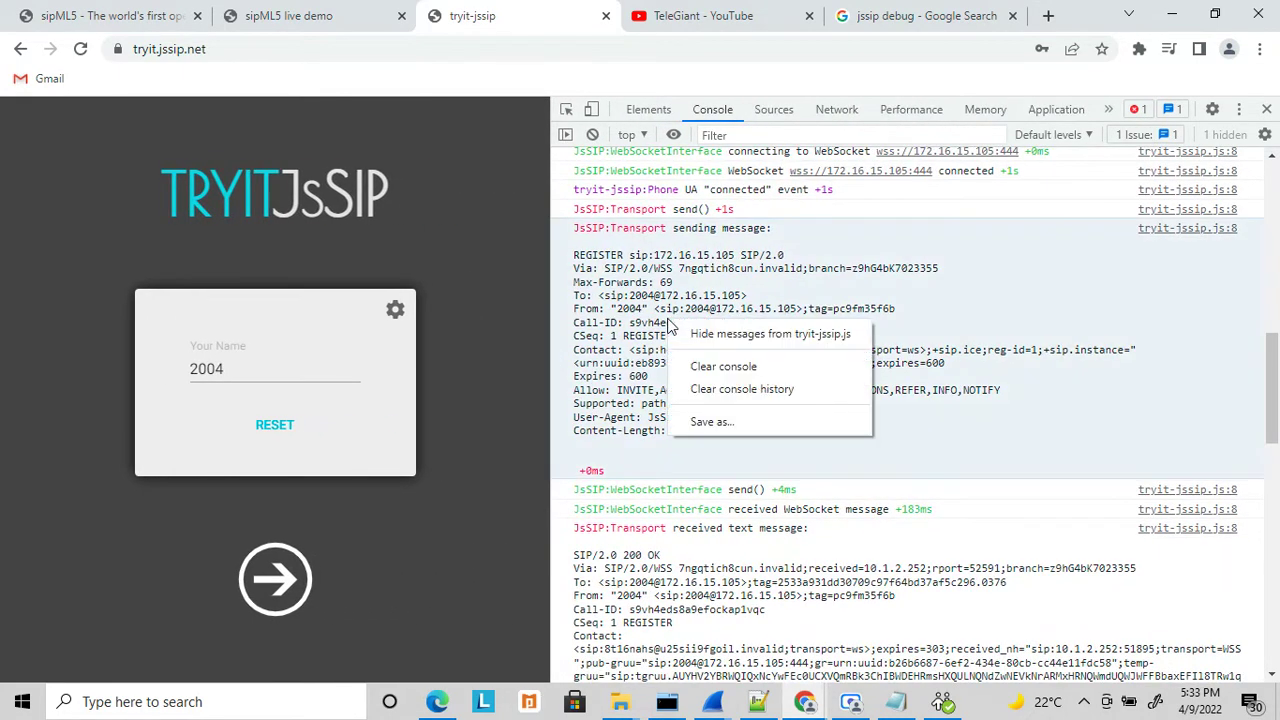
left_click(786, 364)
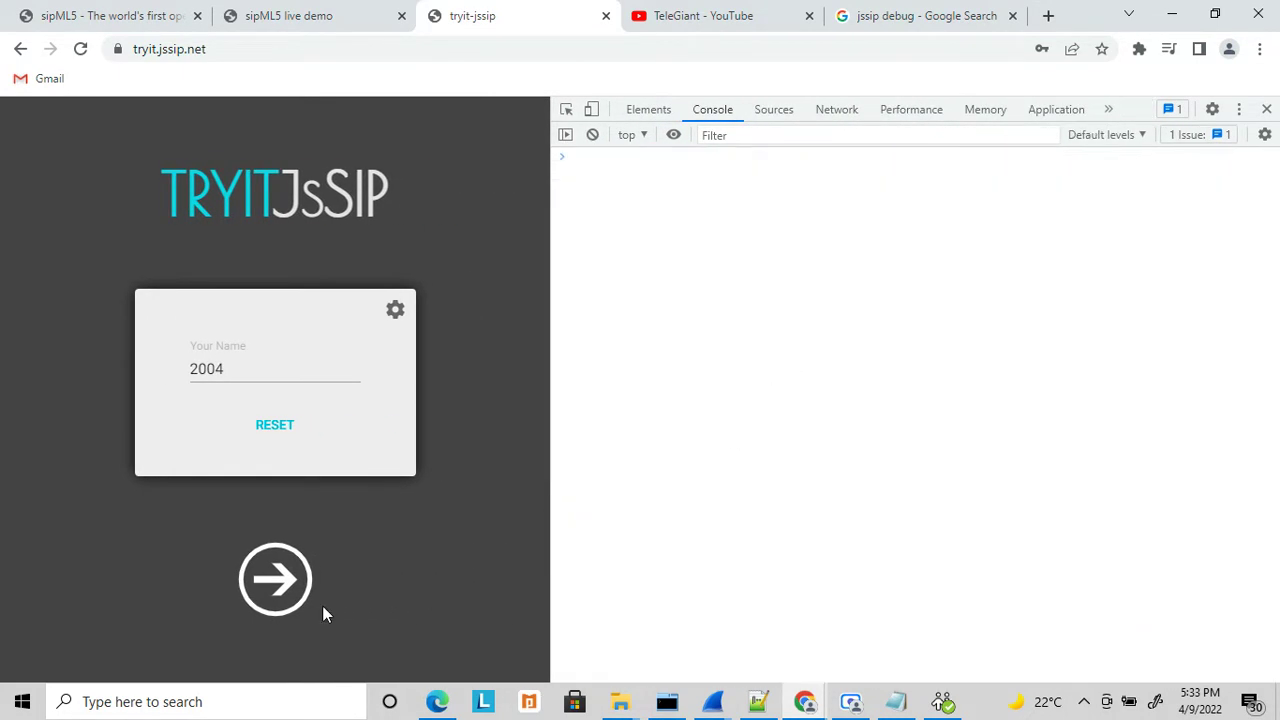
left_click(275, 584)
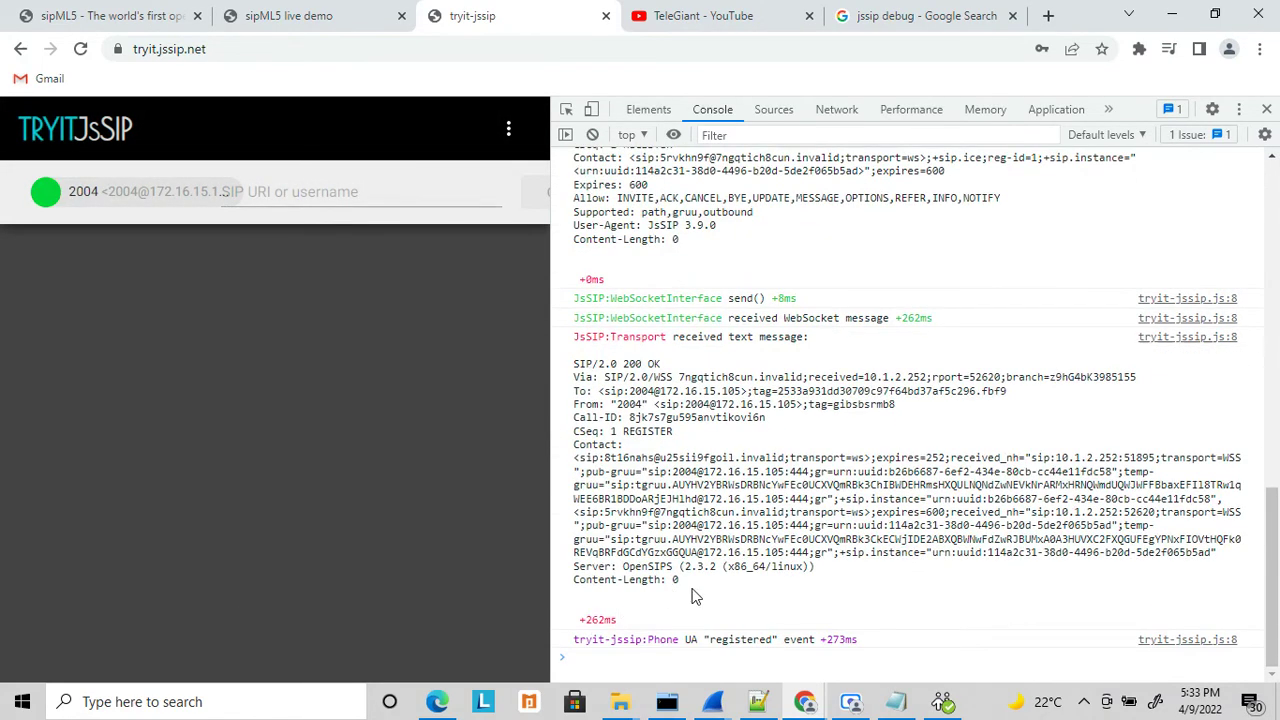
left_click_drag(1272, 580, 1276, 393)
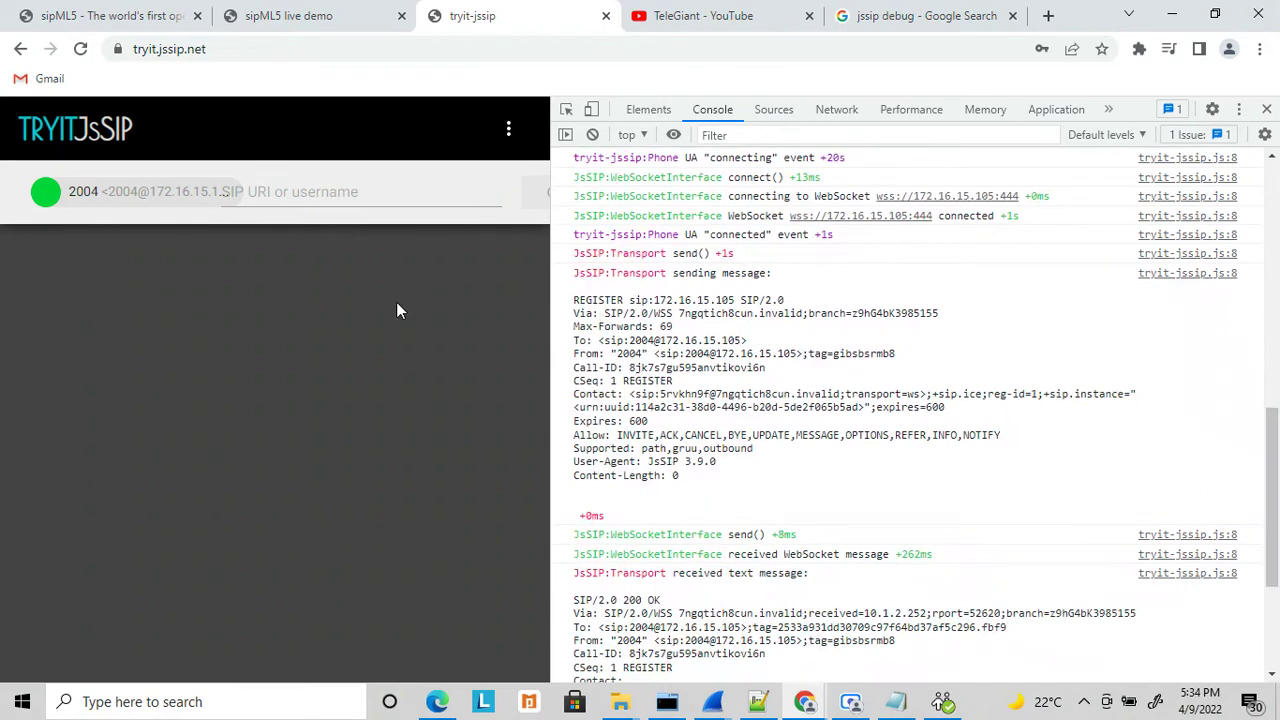
Step: Exit the client and replace the authorization user with 21423 in the settings
left_click(508, 129)
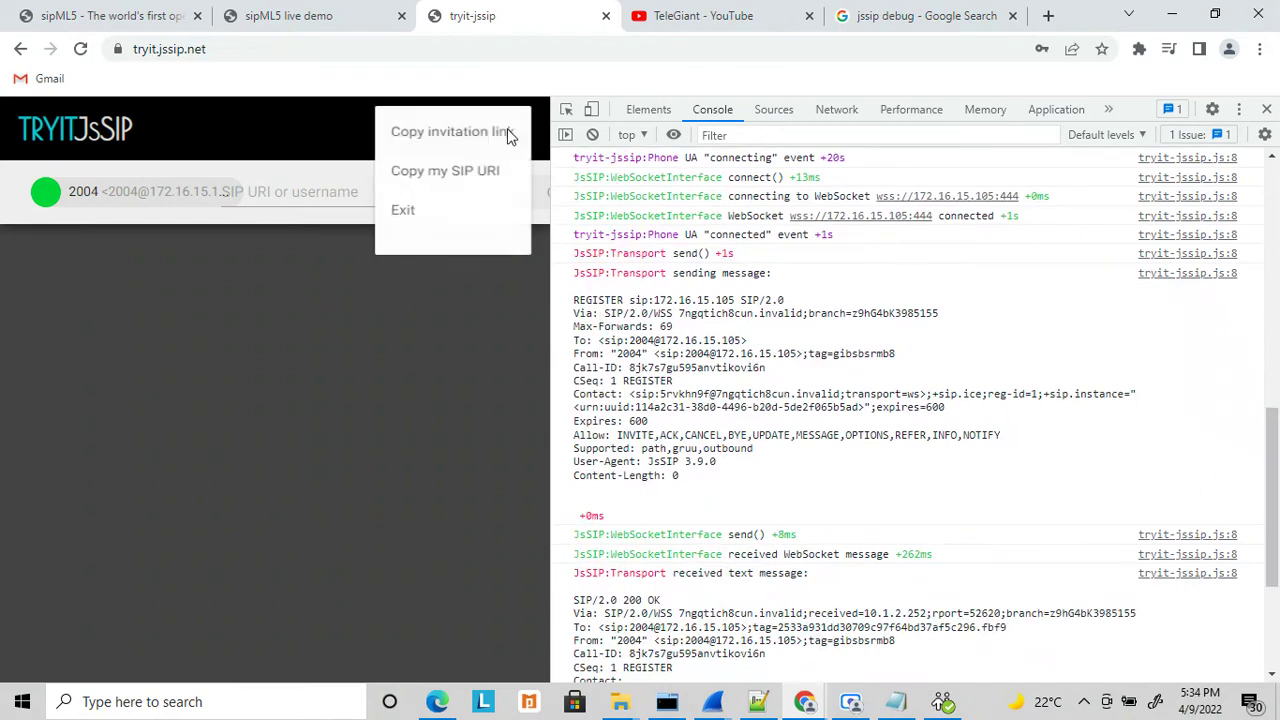
left_click(449, 220)
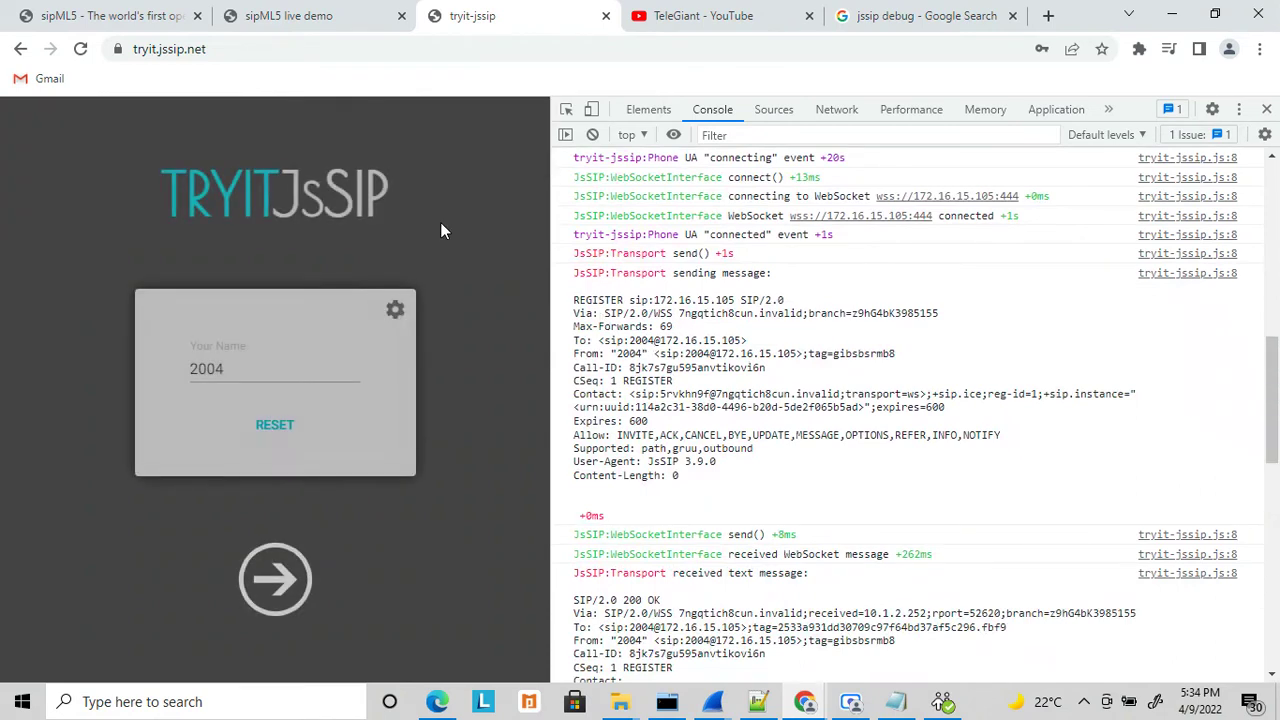
left_click(395, 312)
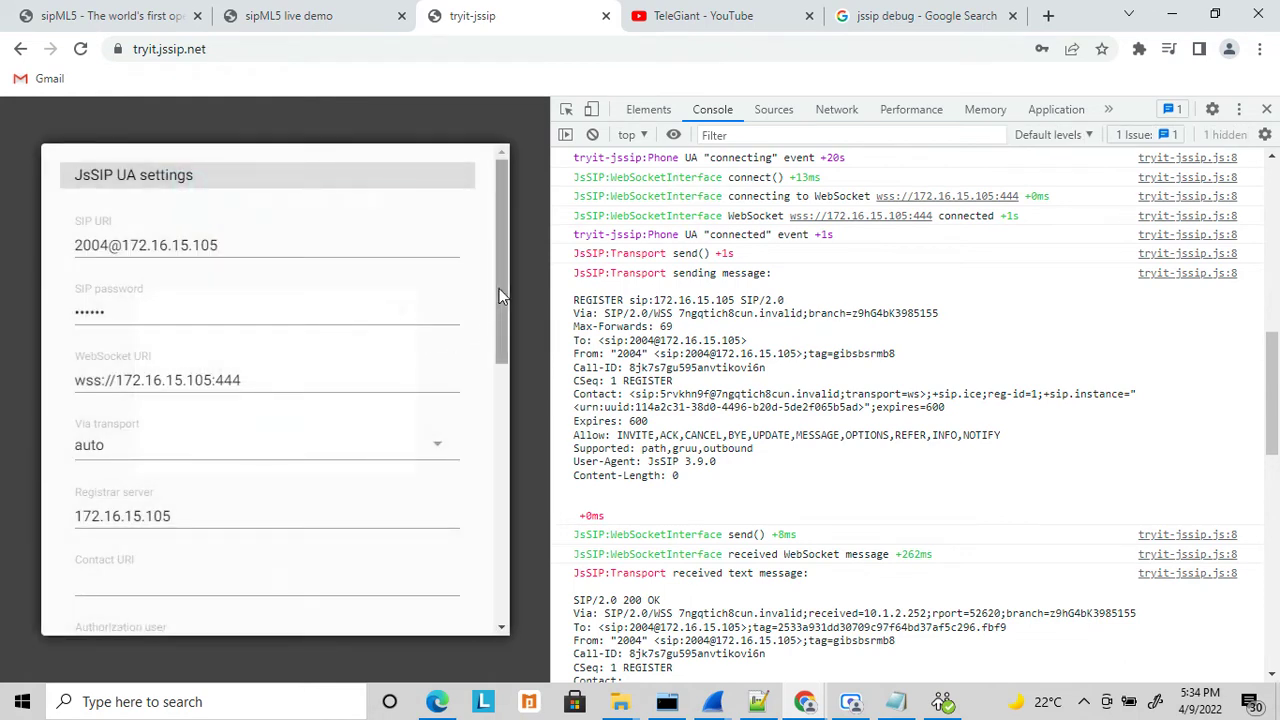
left_click_drag(500, 295, 481, 472)
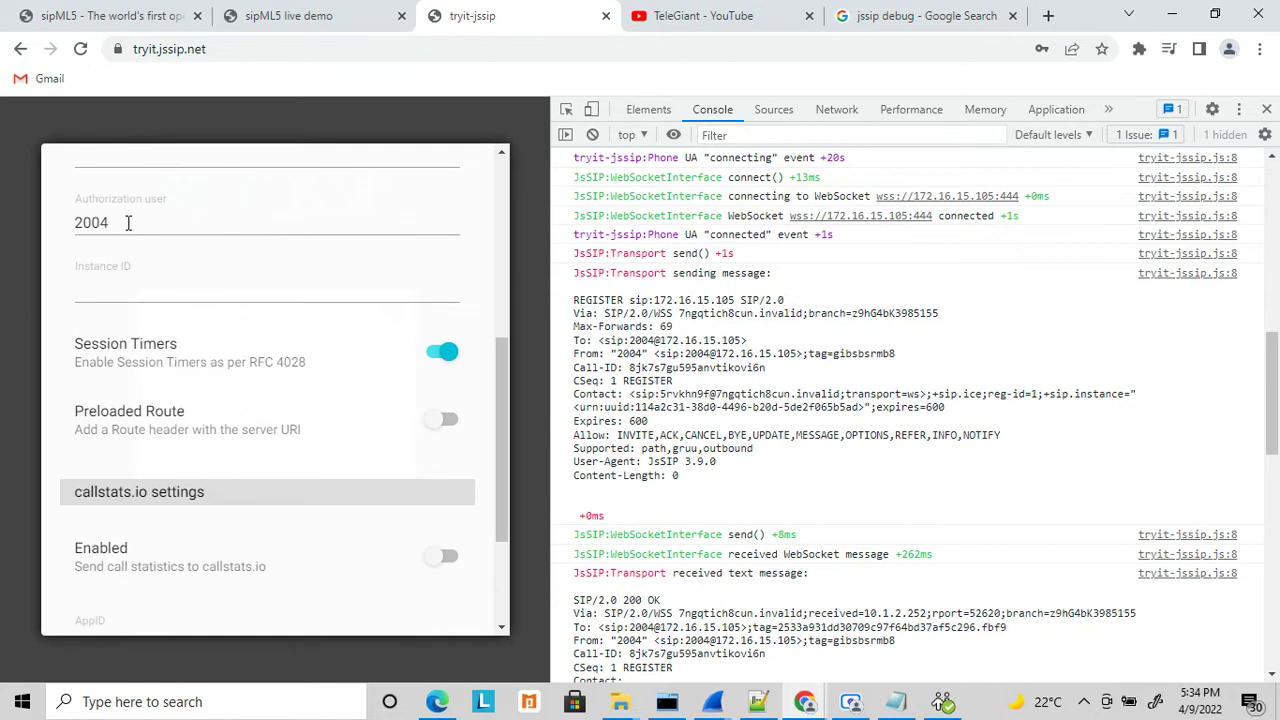
left_click_drag(128, 223, 2, 243)
type("214234")
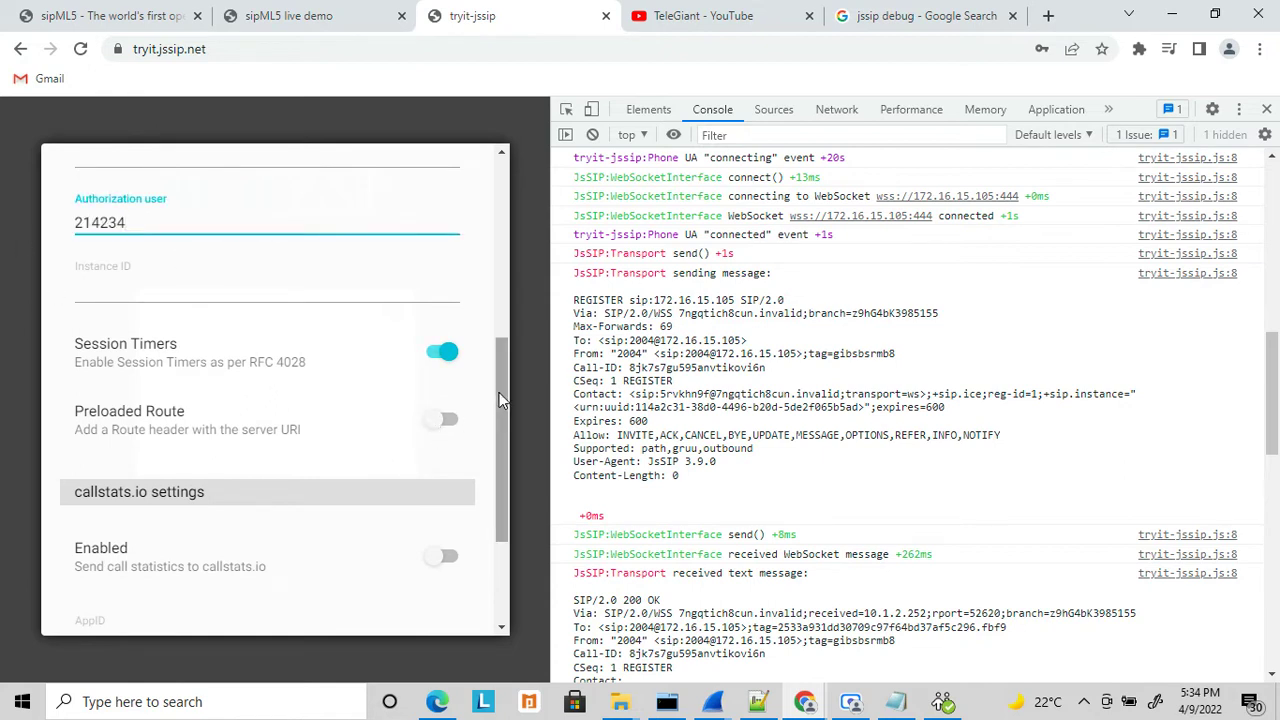
Step: Change the SIP URI user to 2321, save, log in, and clear the console
scroll(499, 392, "up", 5)
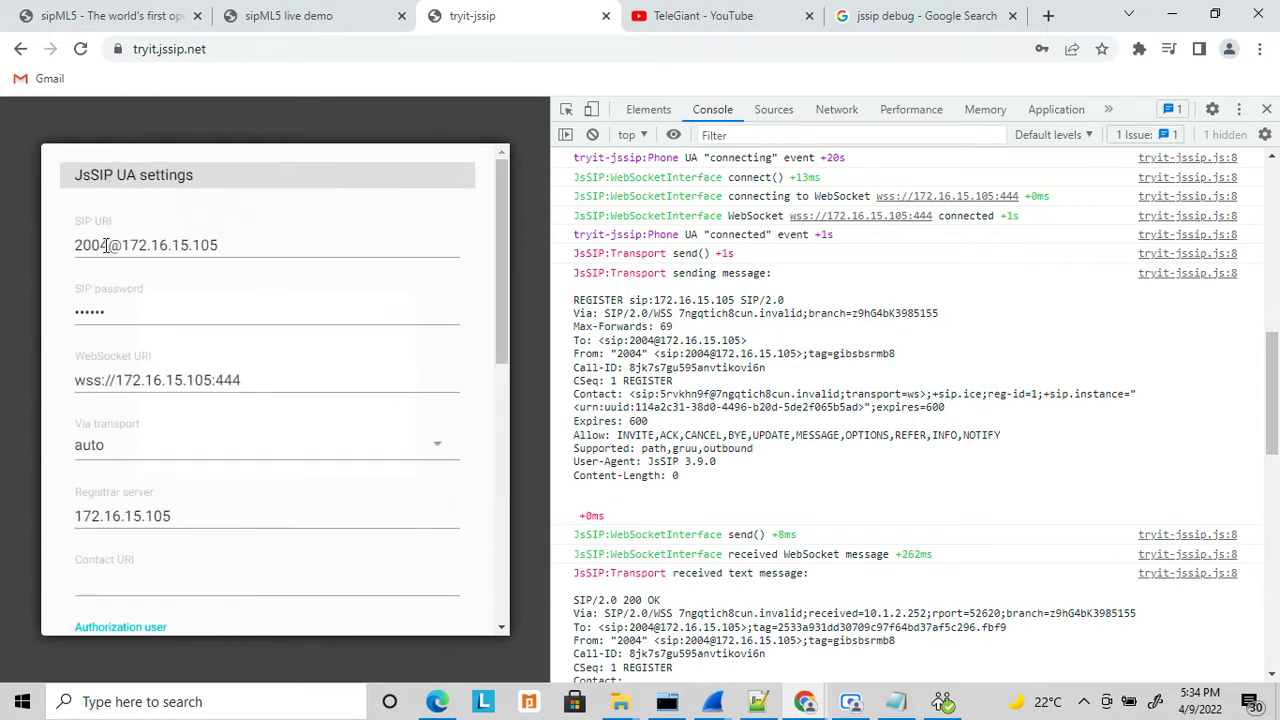
left_click_drag(105, 245, 67, 245)
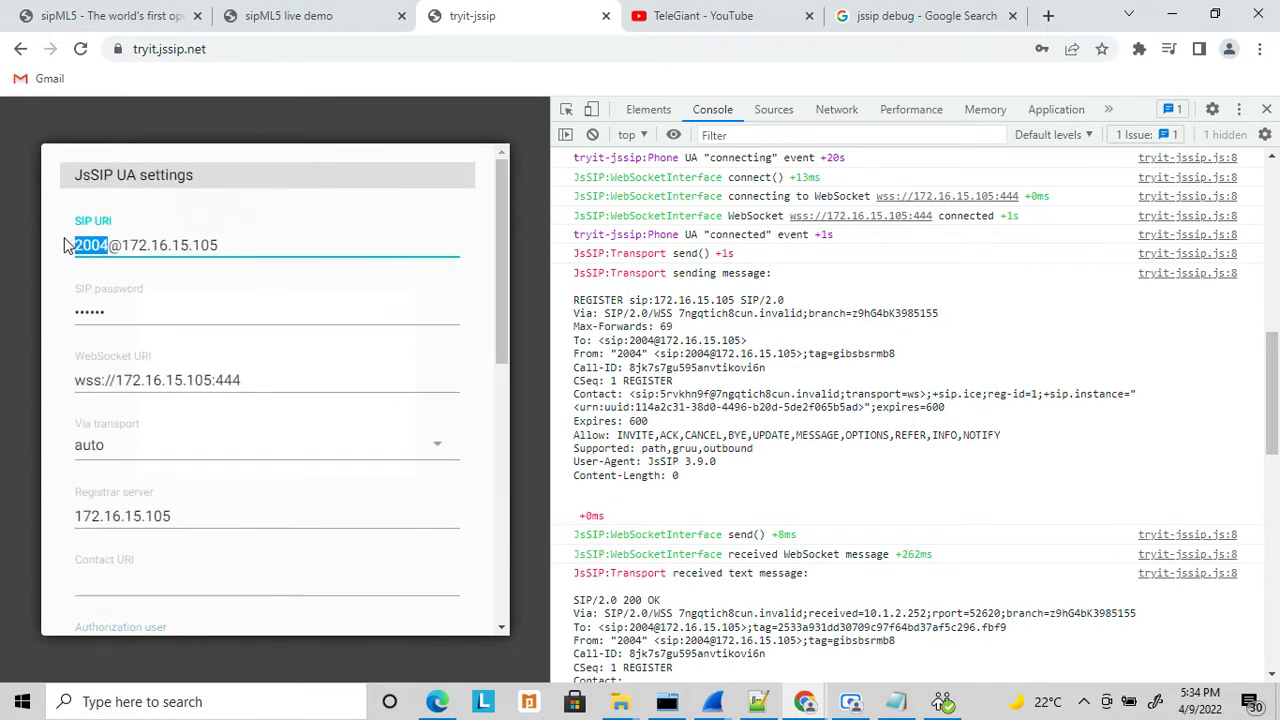
type("2321")
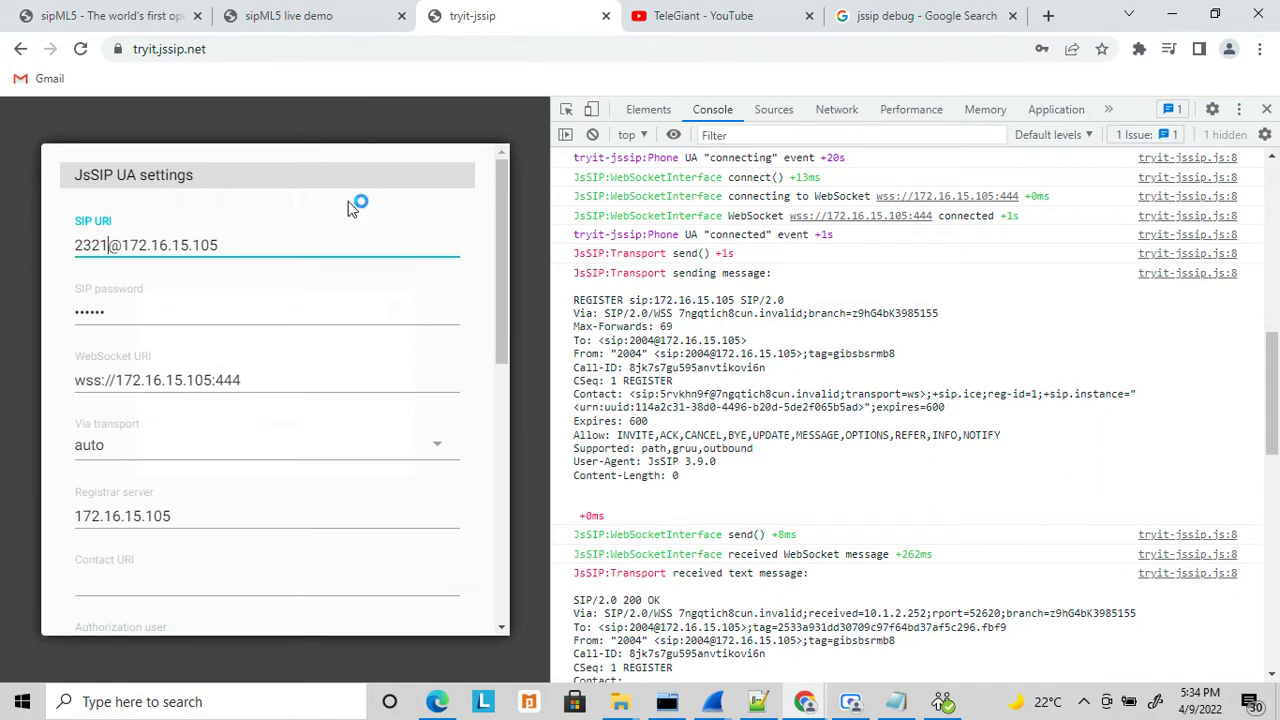
left_click_drag(503, 227, 443, 618)
left_click(370, 584)
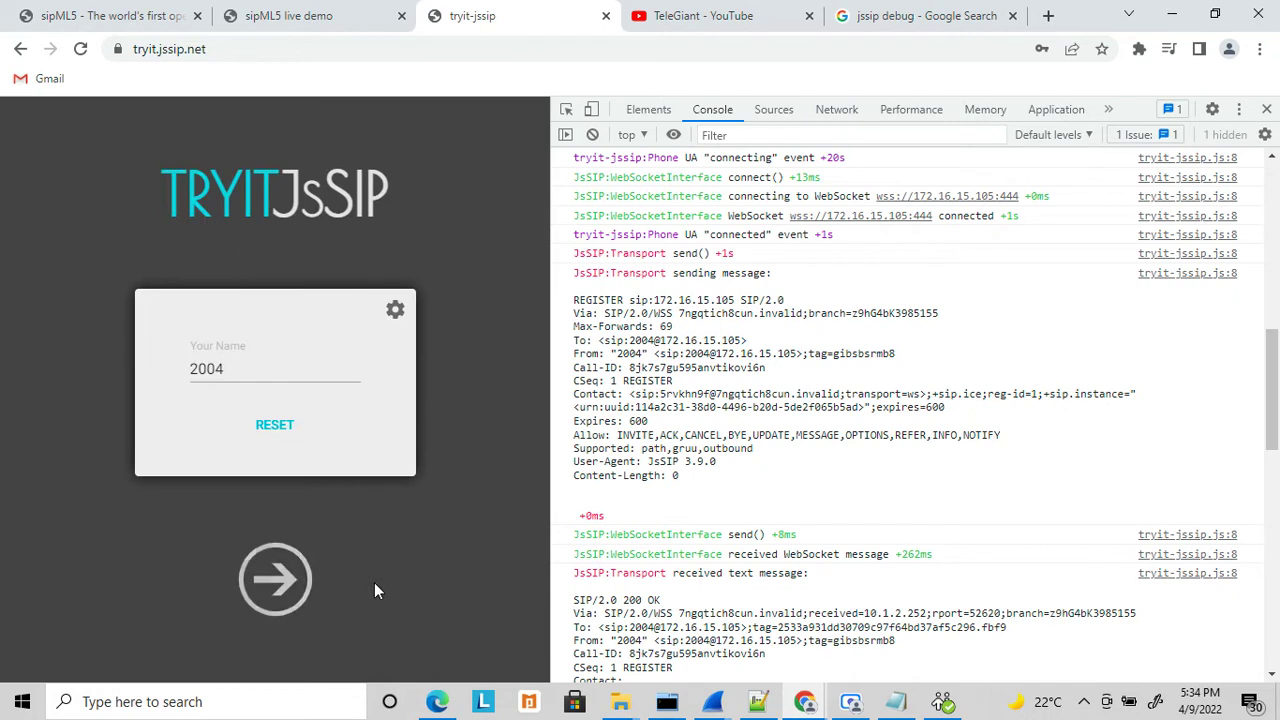
left_click(300, 580)
right_click(915, 428)
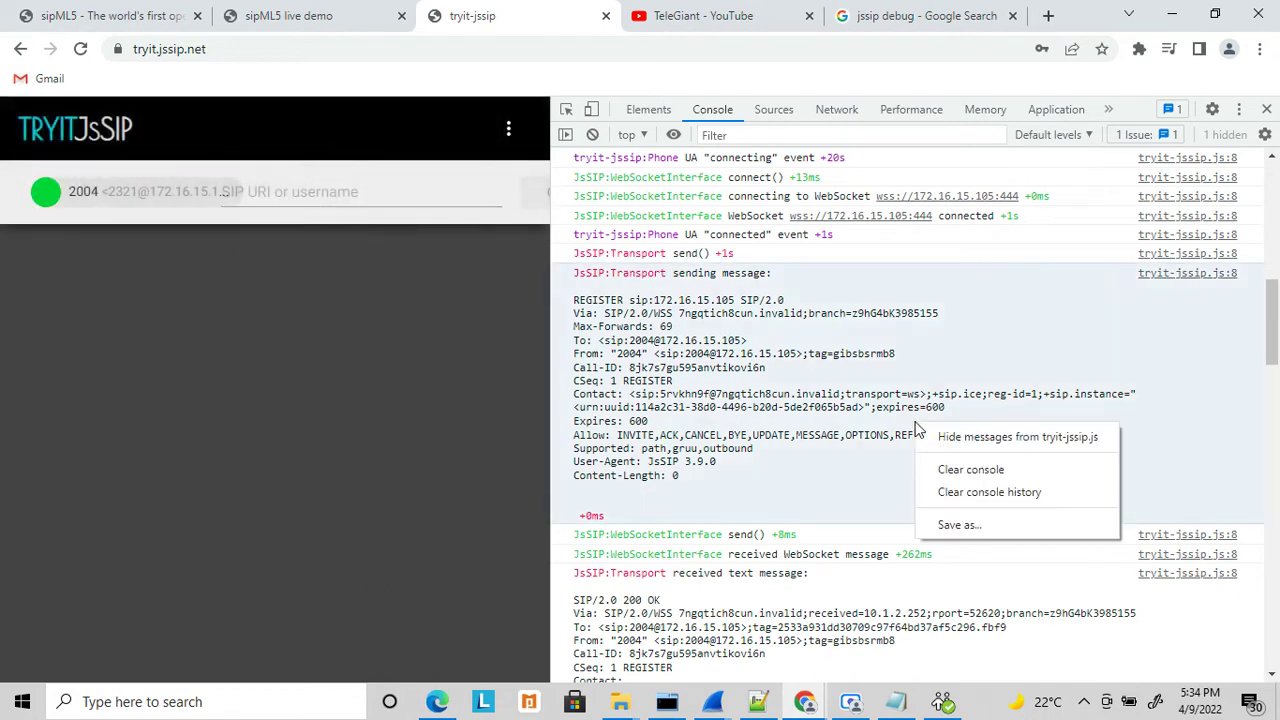
left_click(972, 470)
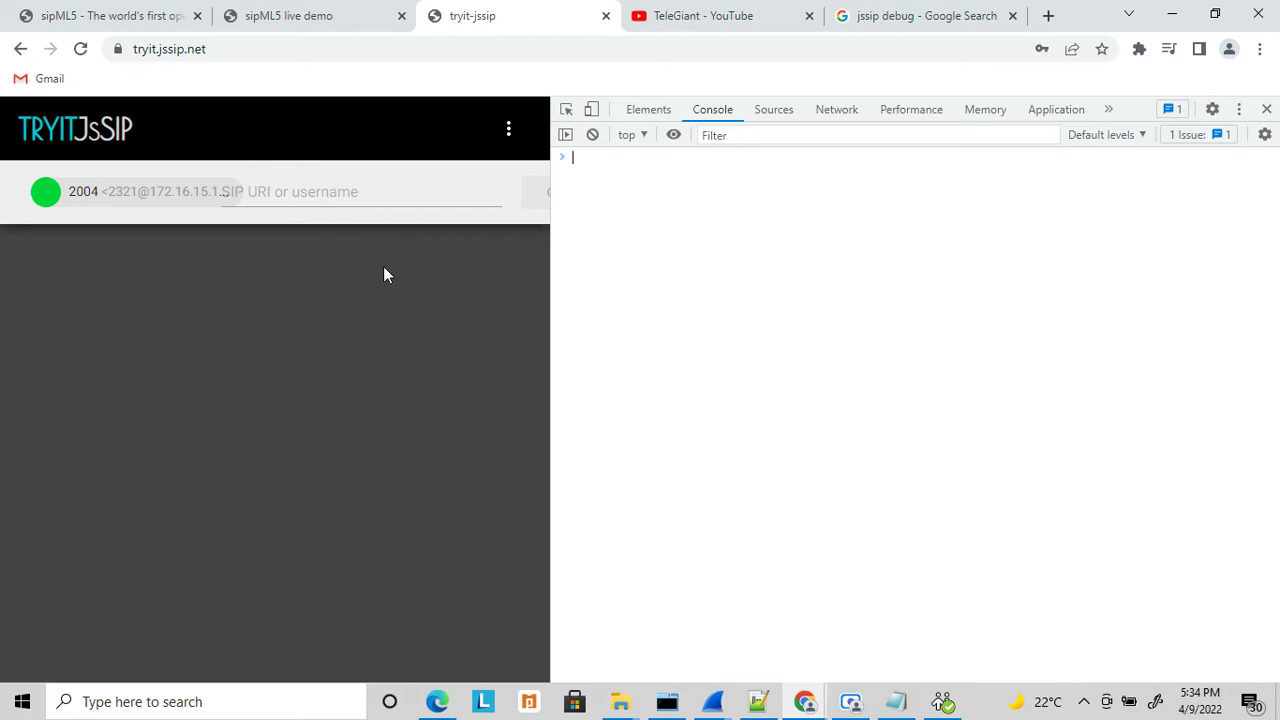
Step: Exit and log back in with the display name changed to 432432
left_click(508, 135)
left_click(457, 220)
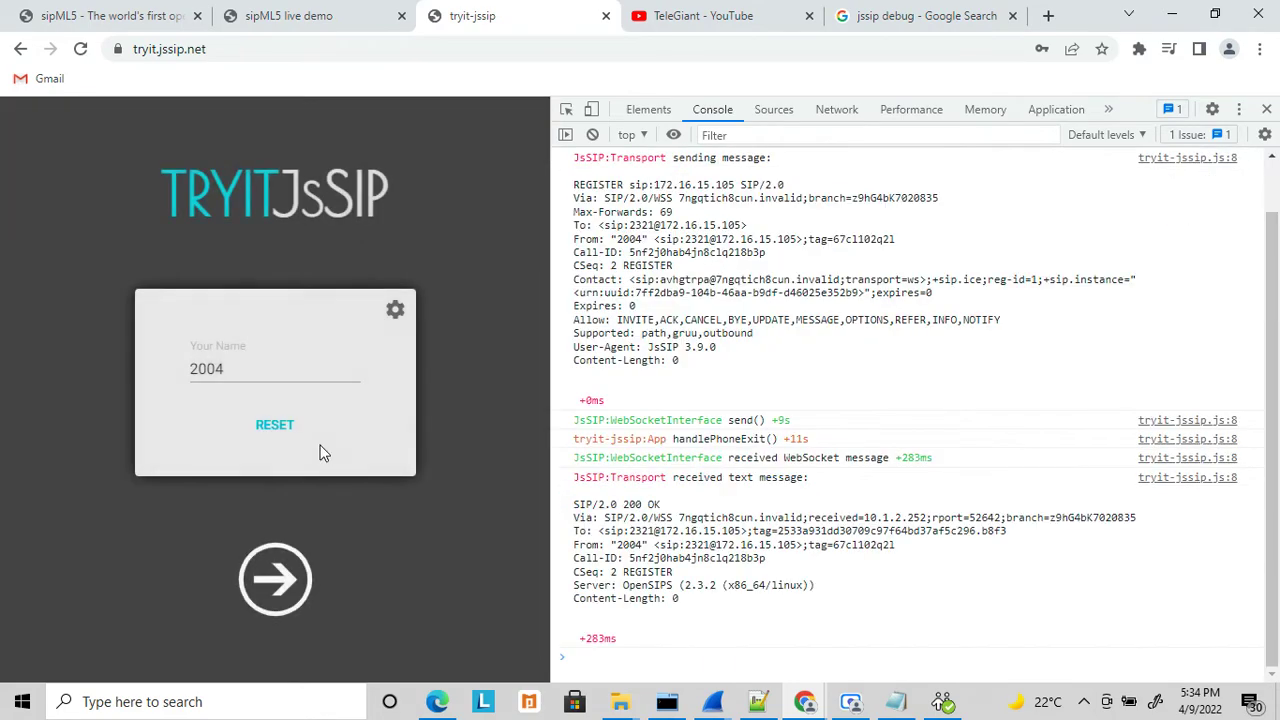
left_click(290, 372)
double_click(201, 372)
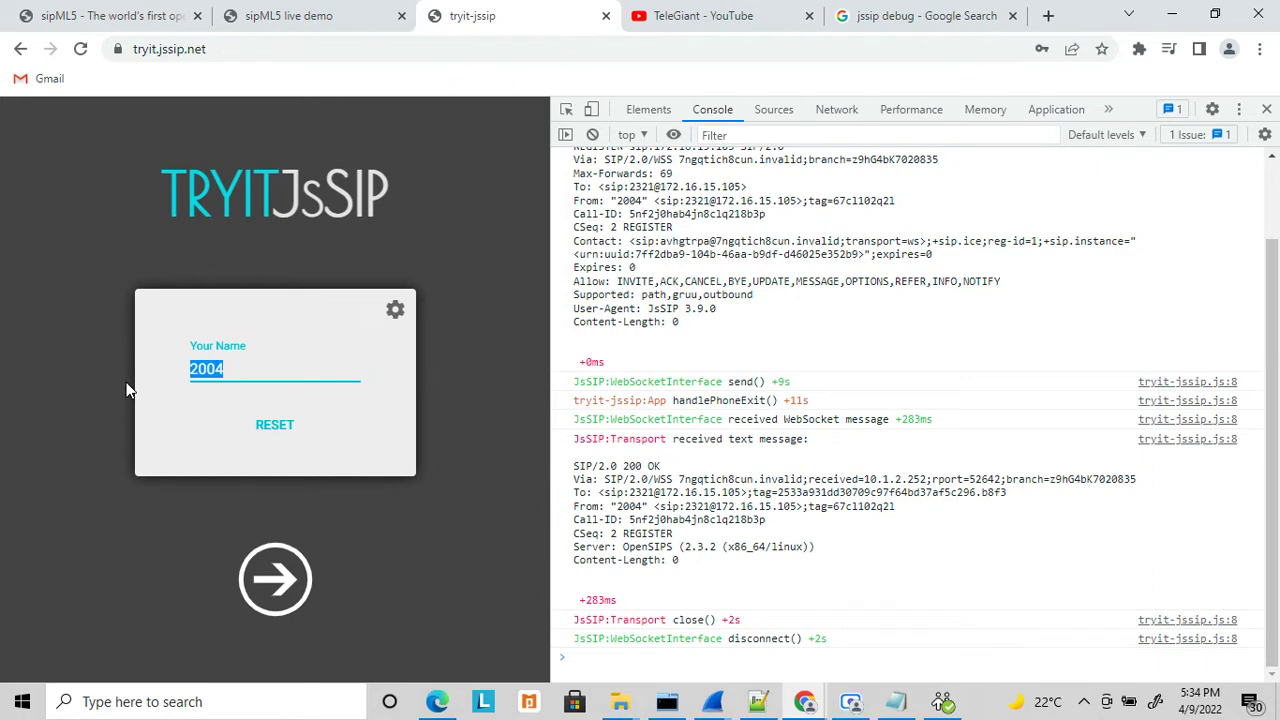
type("432432")
left_click(273, 581)
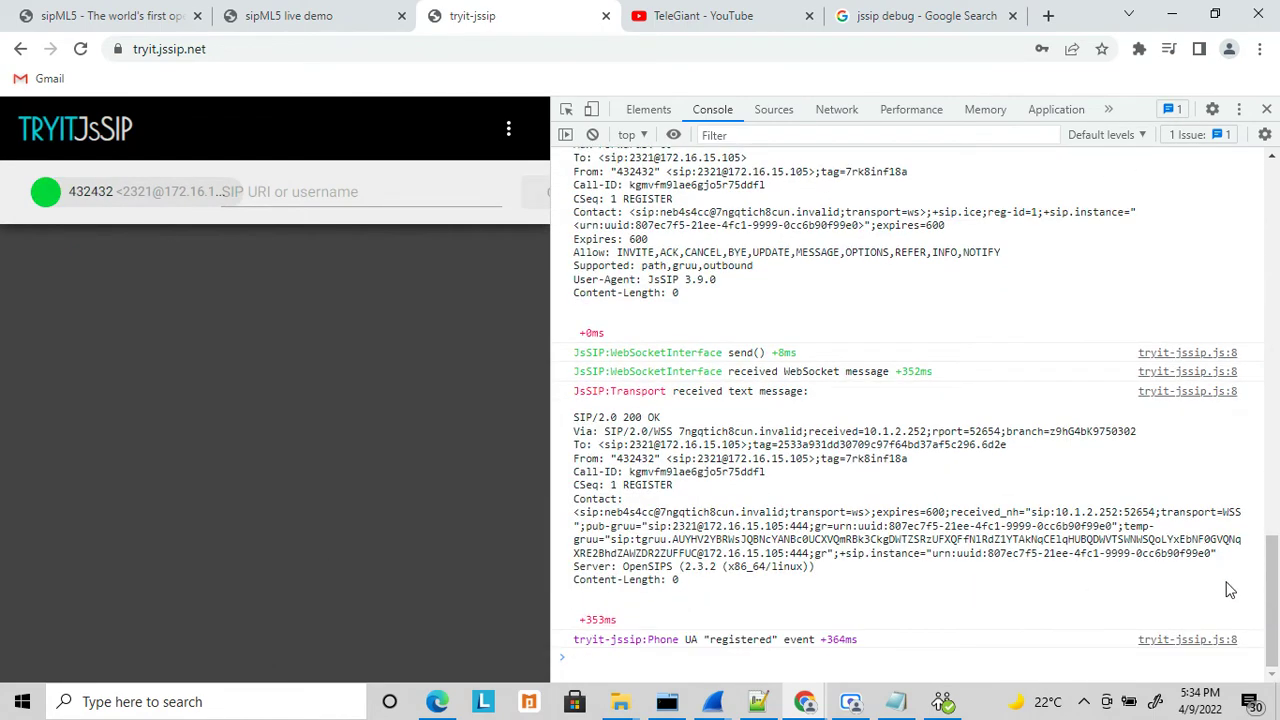
Step: Scroll the console to the 200 OK for 2321's REGISTER and bring up Bria 5
left_click_drag(1272, 575, 1272, 527)
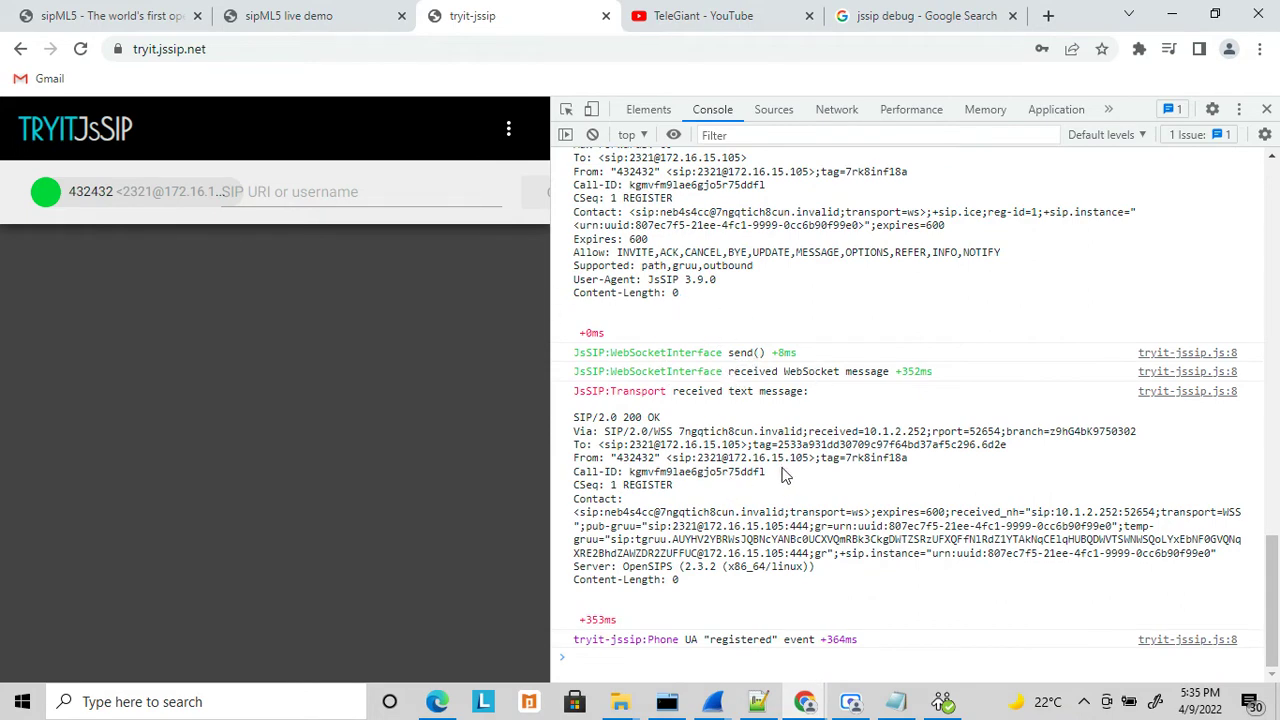
left_click_drag(1265, 567, 1276, 612)
left_click(943, 702)
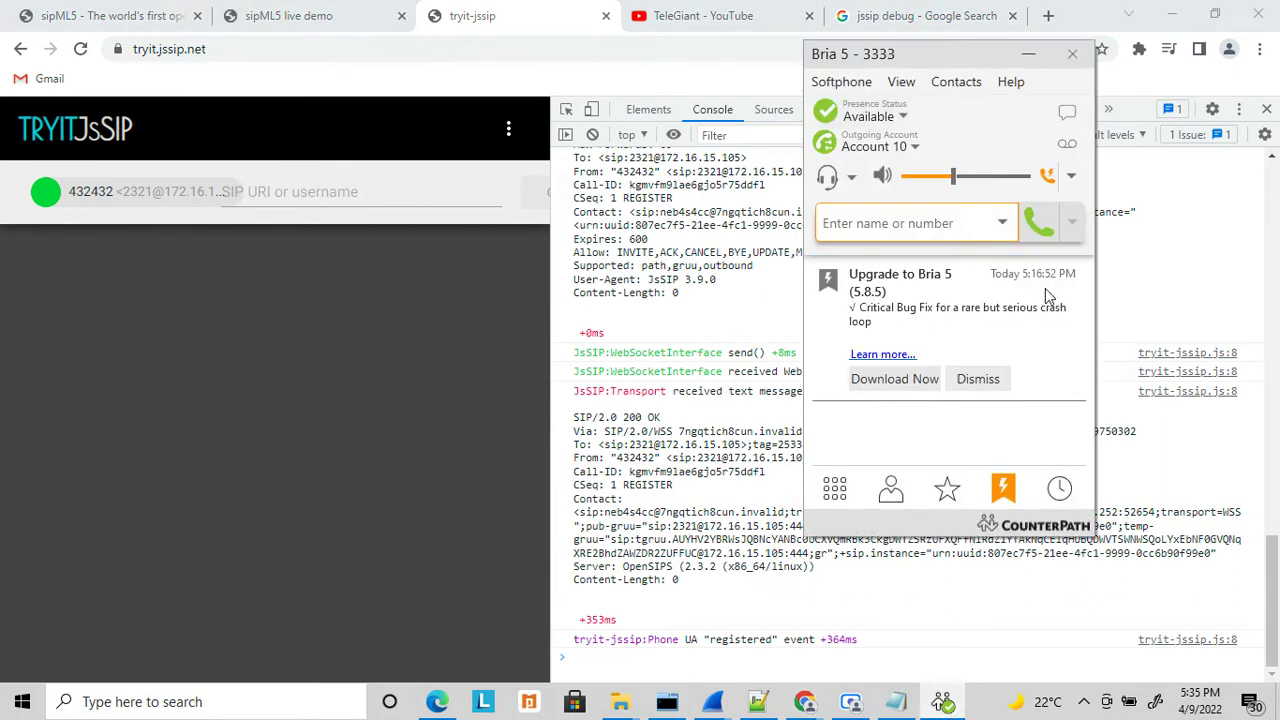
Step: Call 2004 from Bria 5's recent list, hang up the failed call, and exit the tryit client
left_click(1003, 224)
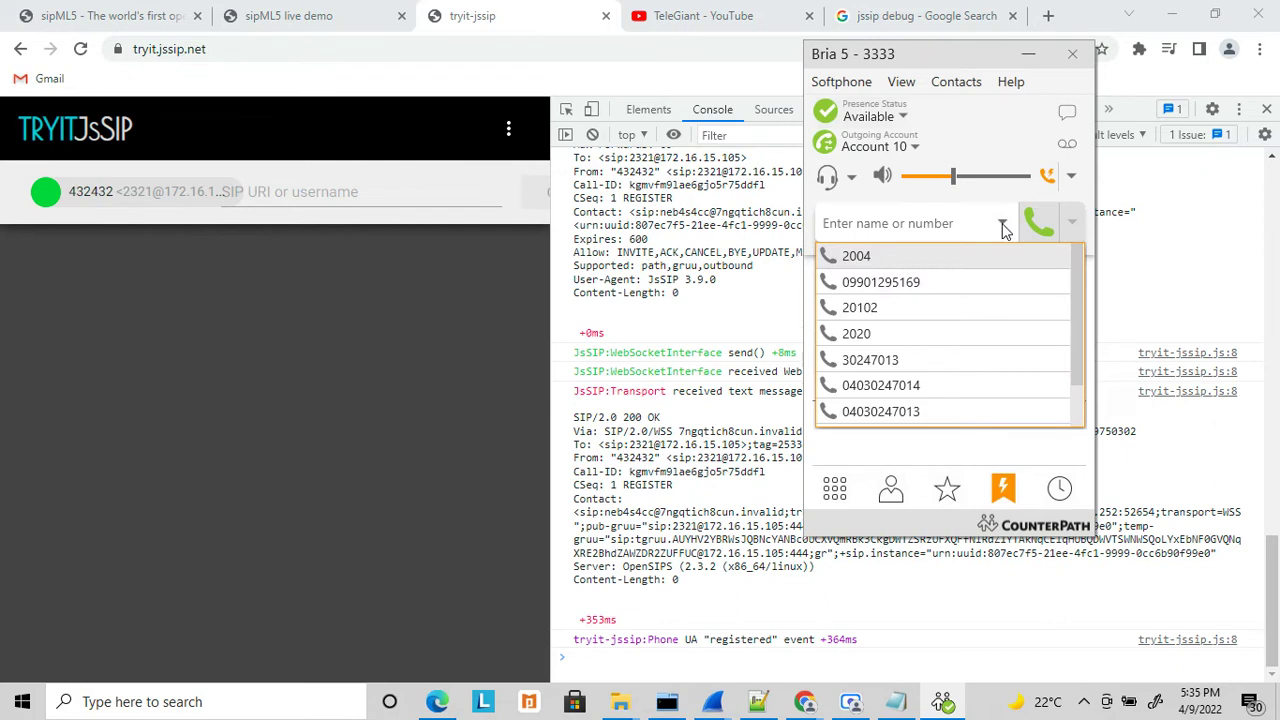
left_click(942, 256)
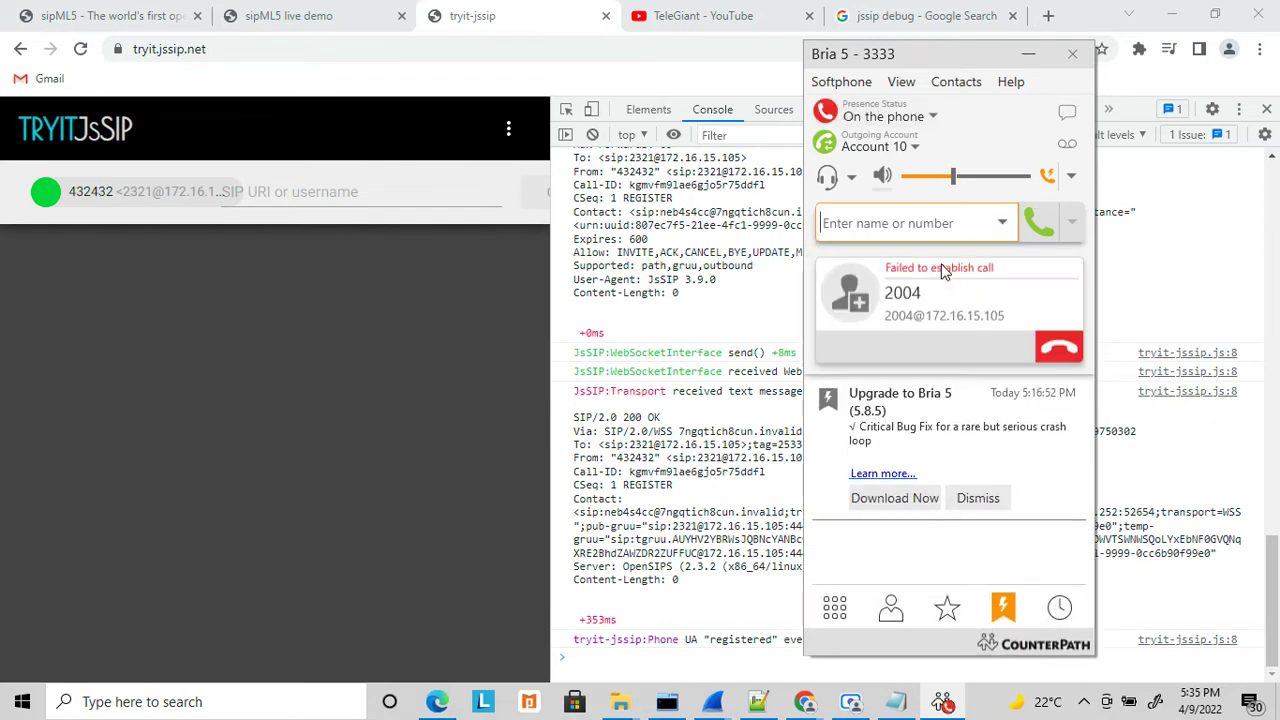
left_click(1058, 346)
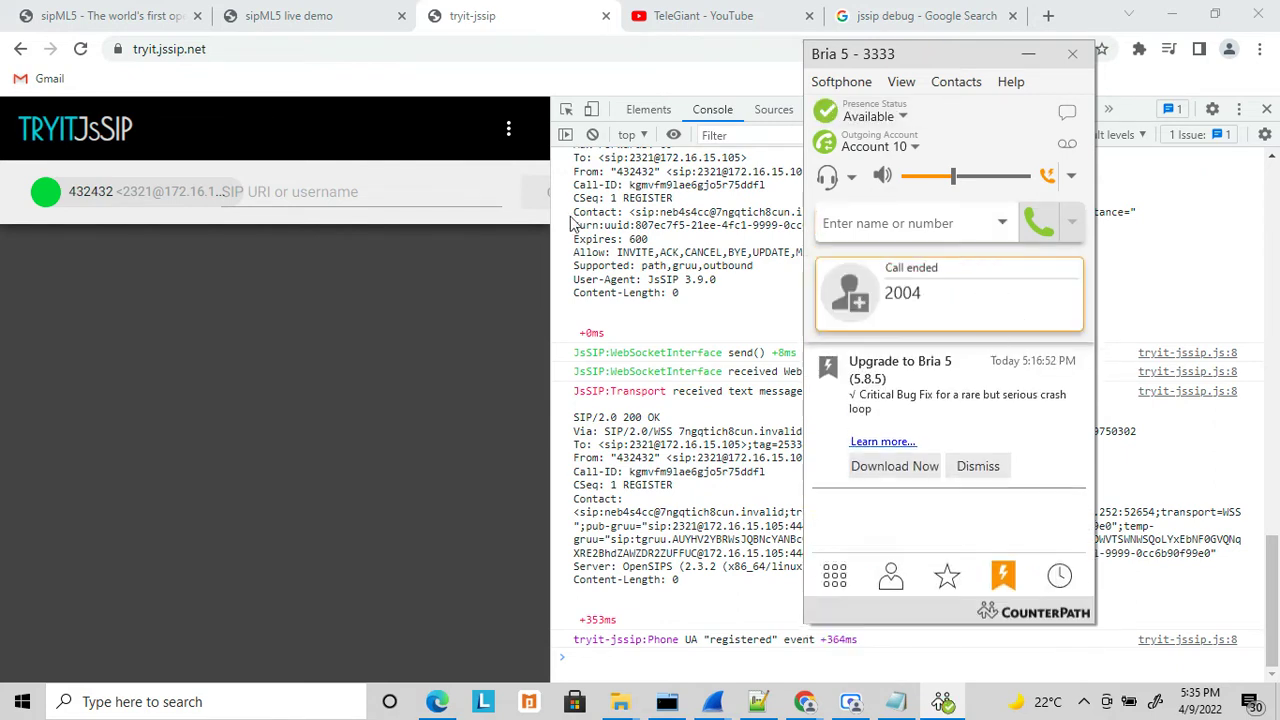
left_click(508, 130)
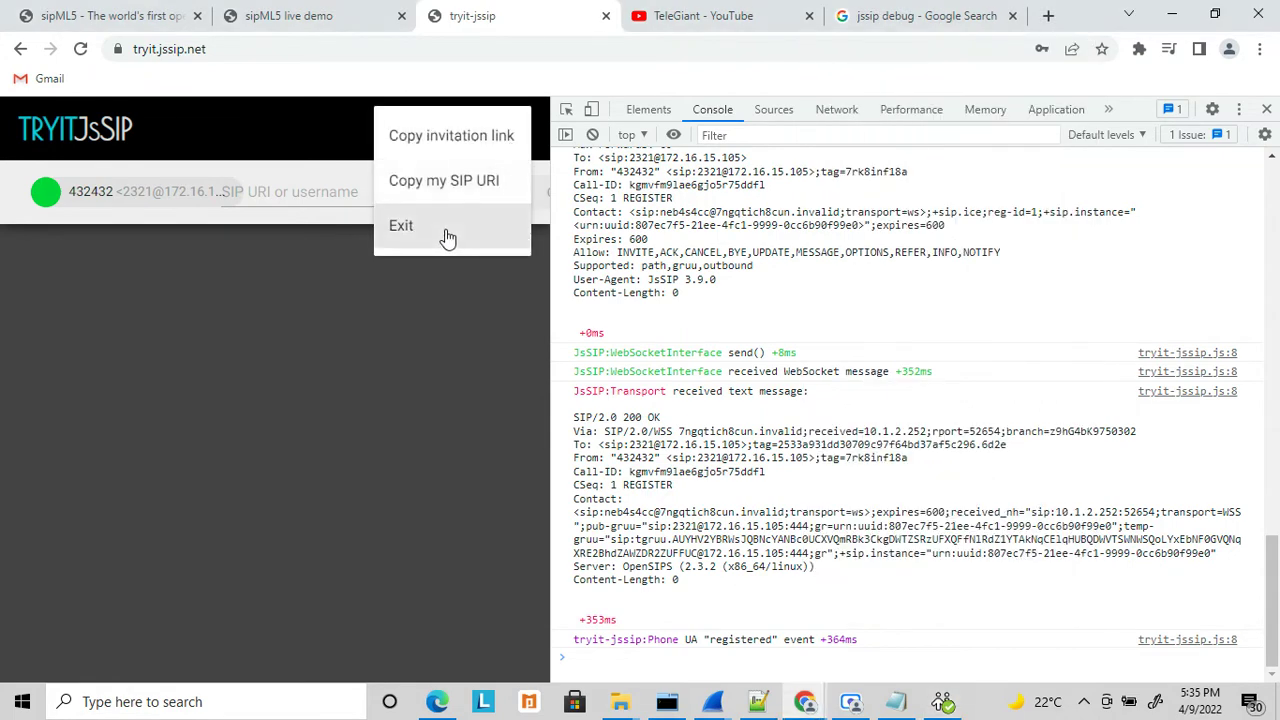
left_click(444, 232)
left_click_drag(249, 371, 109, 388)
type("2004")
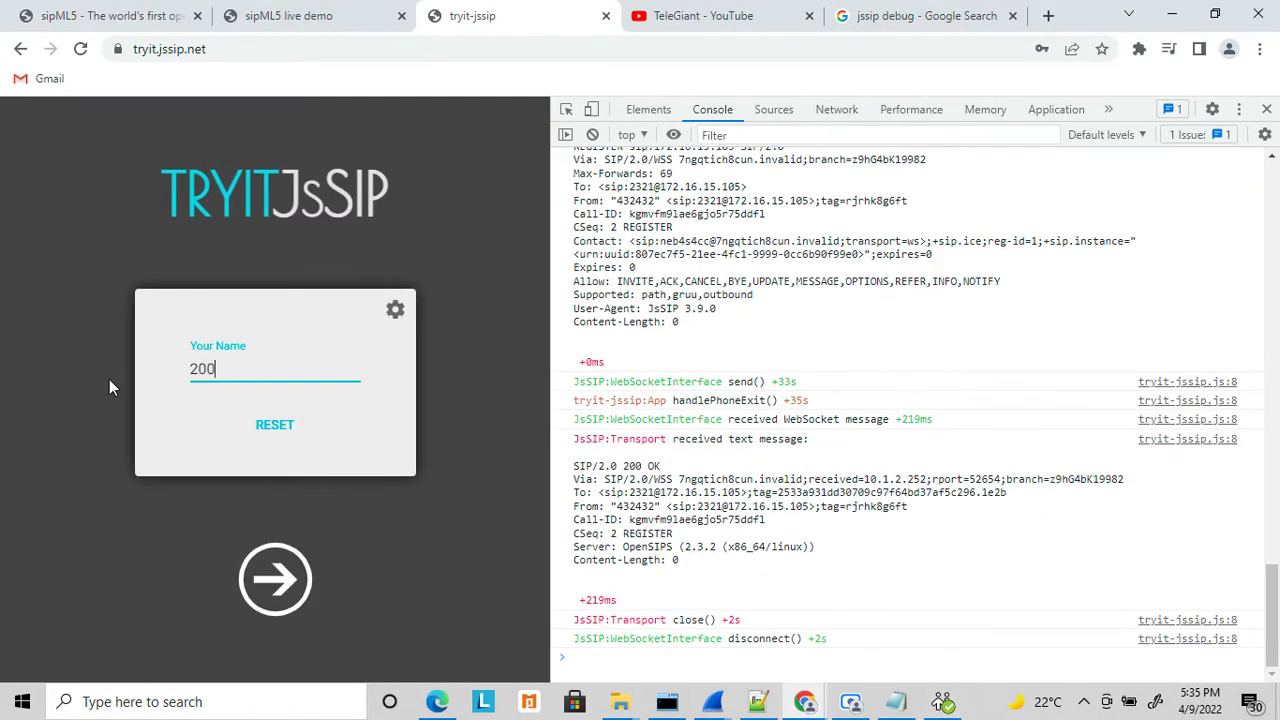
left_click(395, 309)
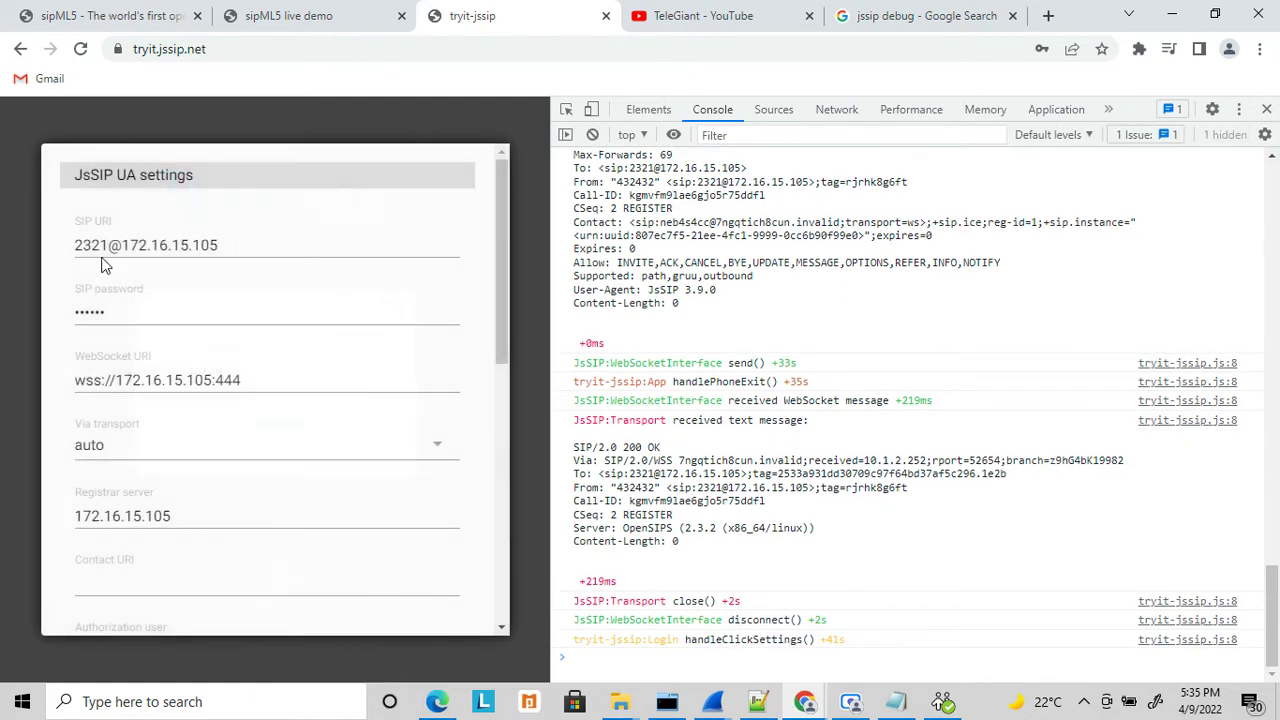
left_click_drag(108, 252, 56, 262)
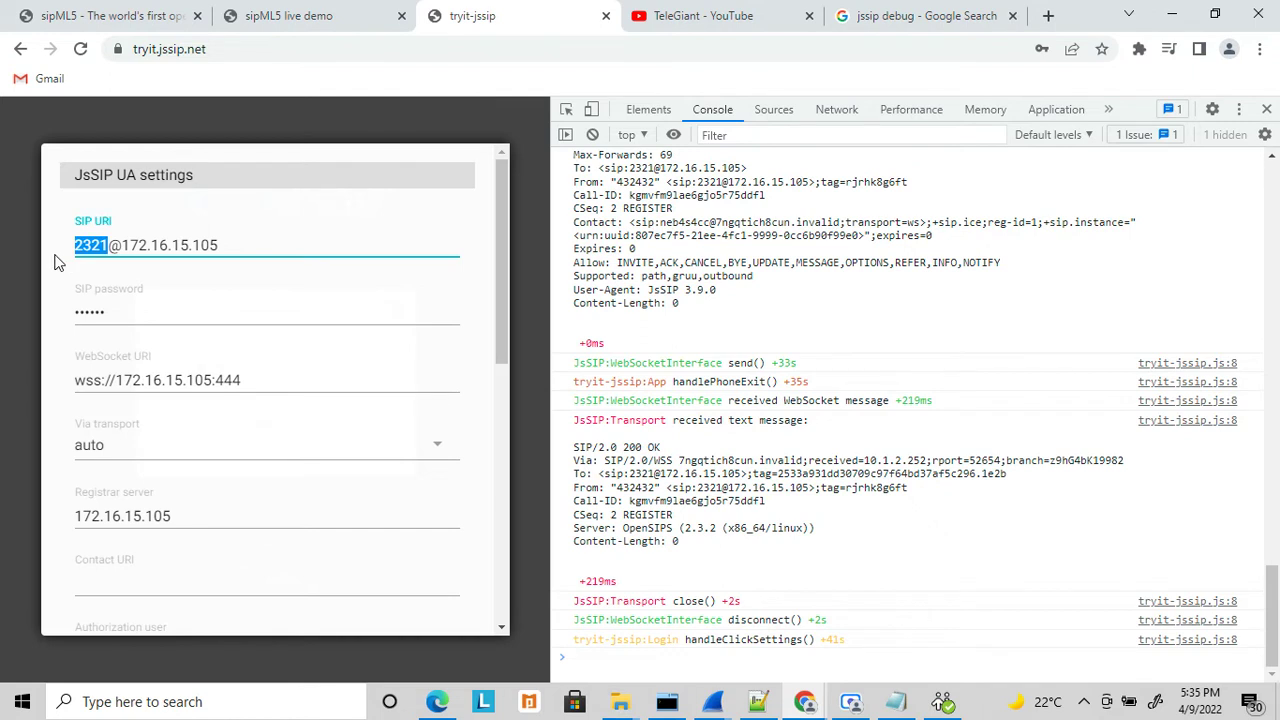
type("2004")
left_click(124, 321)
left_click_drag(124, 321, 2, 352)
type("2")
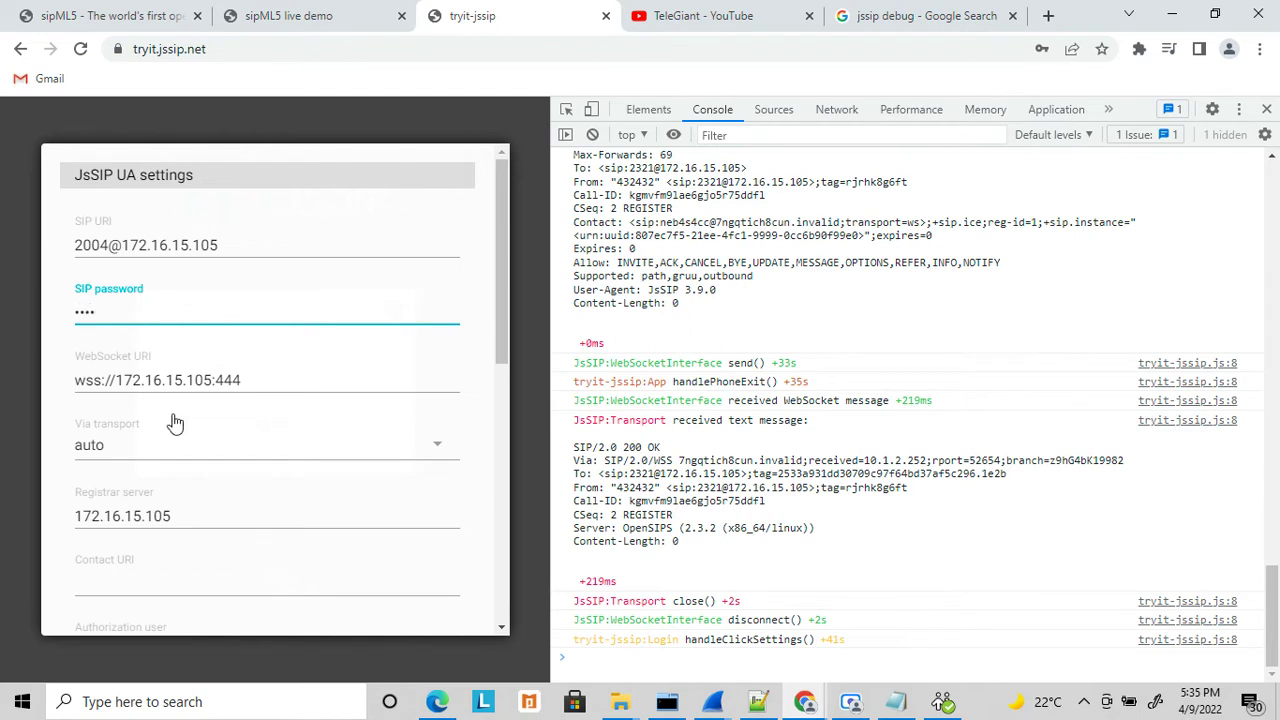
Step: Change the authorization user to 2004, save the settings, and log in as 2004
left_click_drag(500, 283, 478, 478)
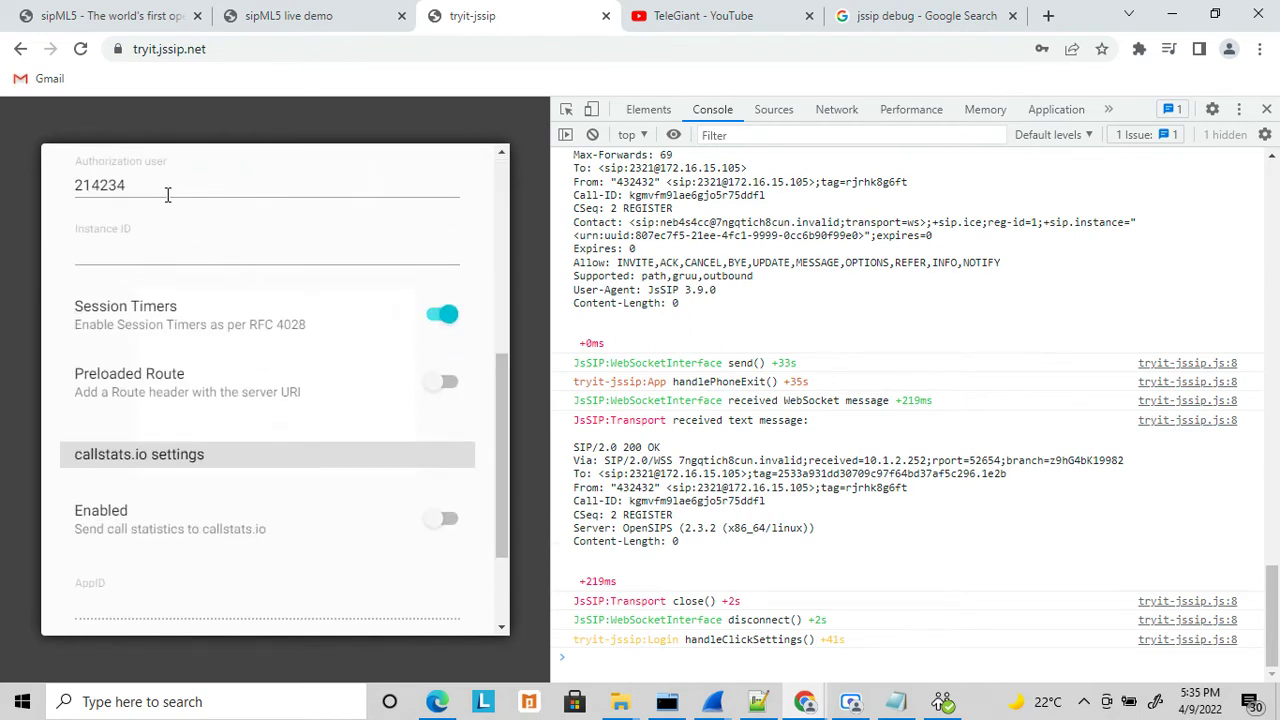
left_click_drag(167, 195, 55, 194)
type("2004")
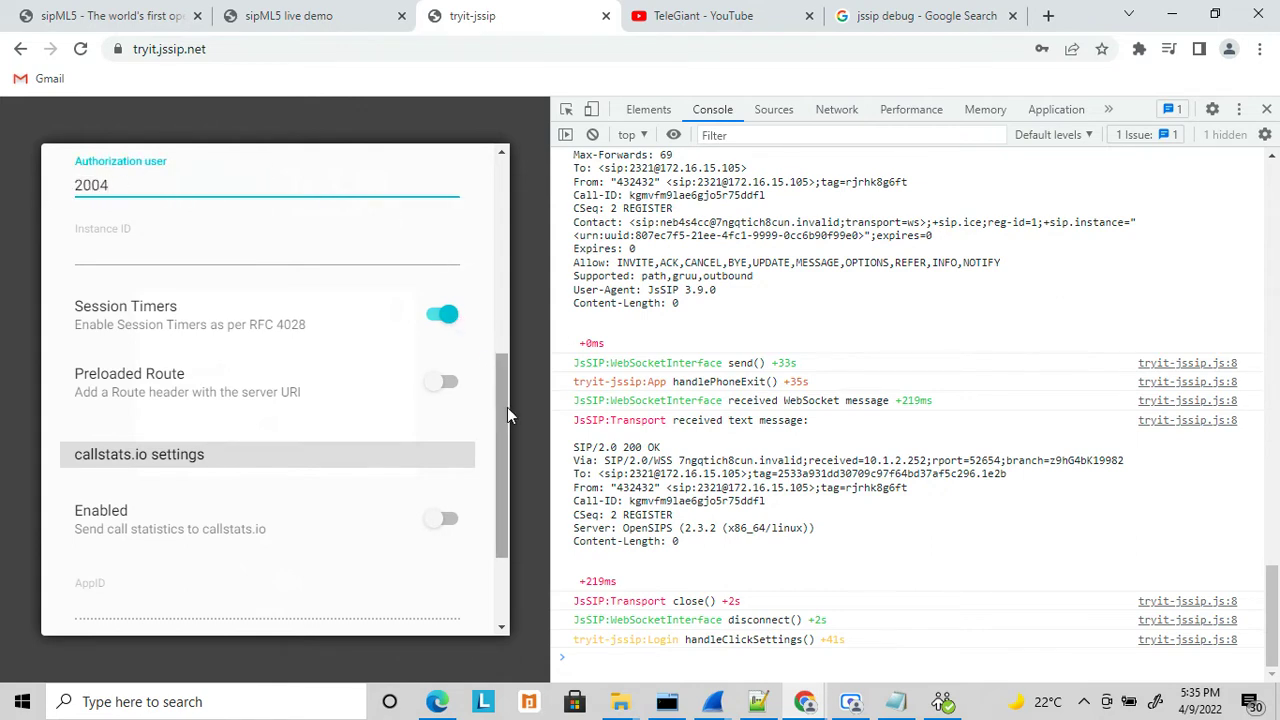
scroll(507, 407, "down", 2)
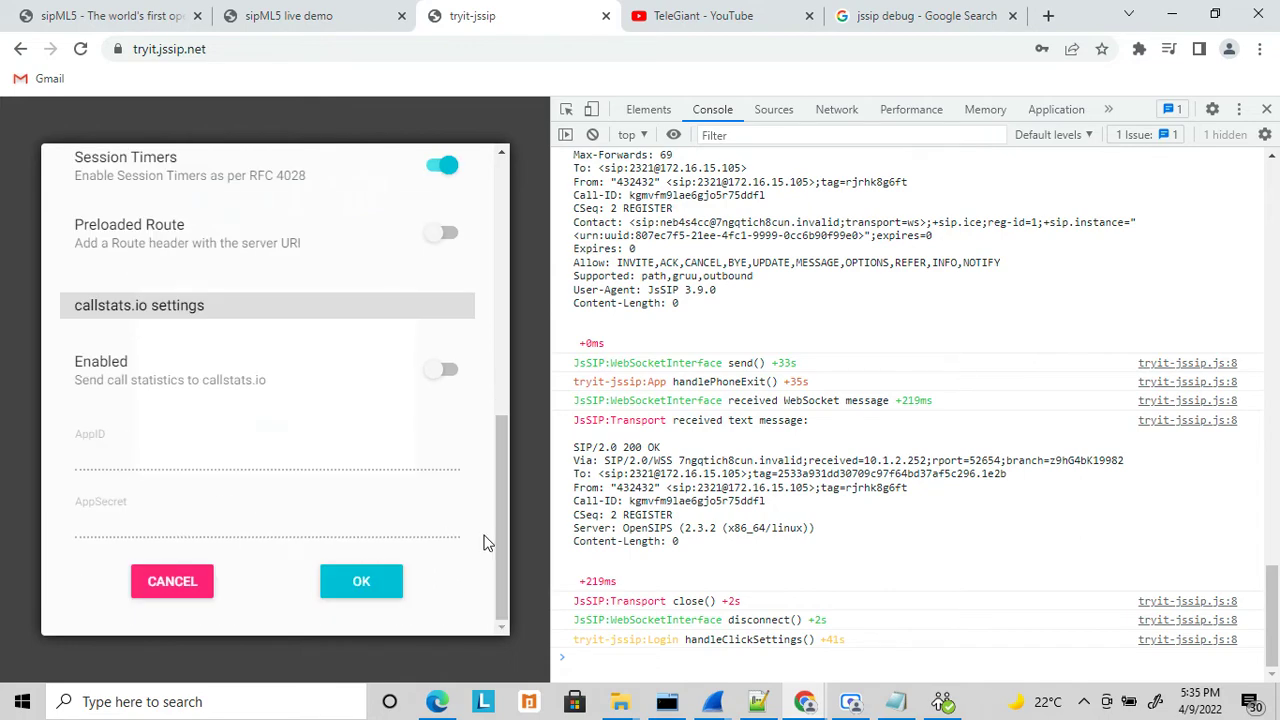
left_click(362, 582)
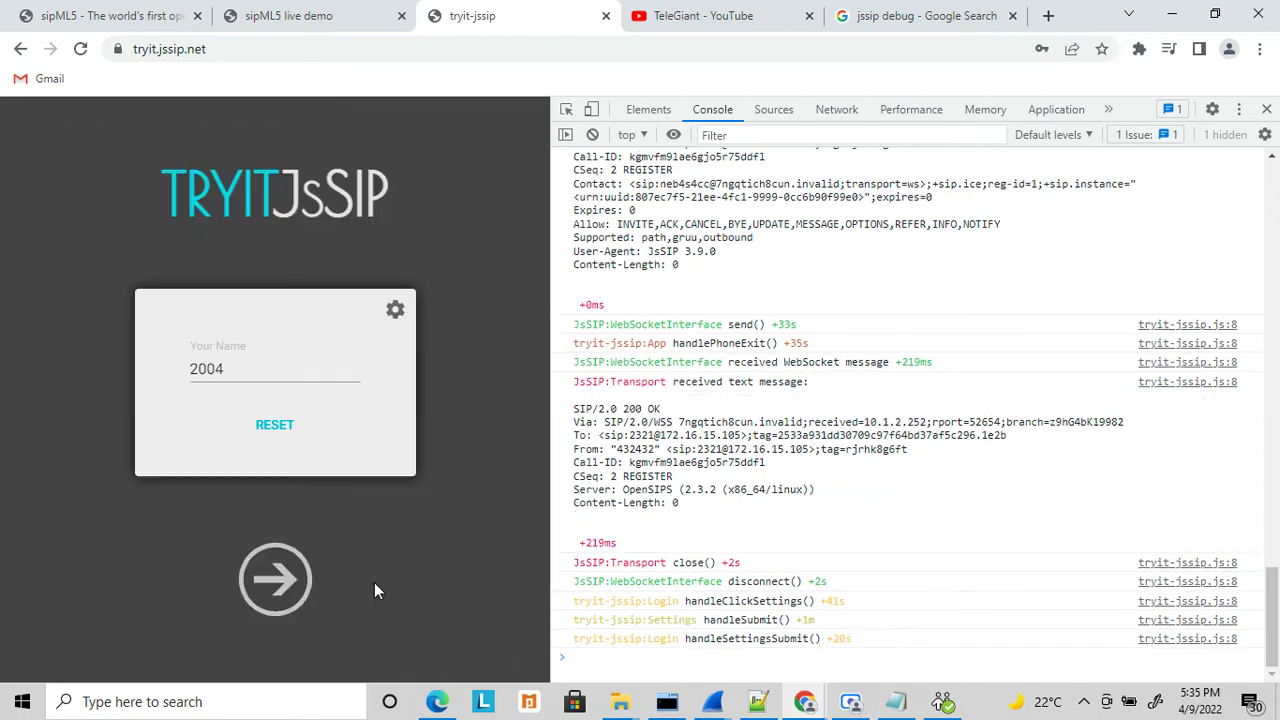
left_click(277, 588)
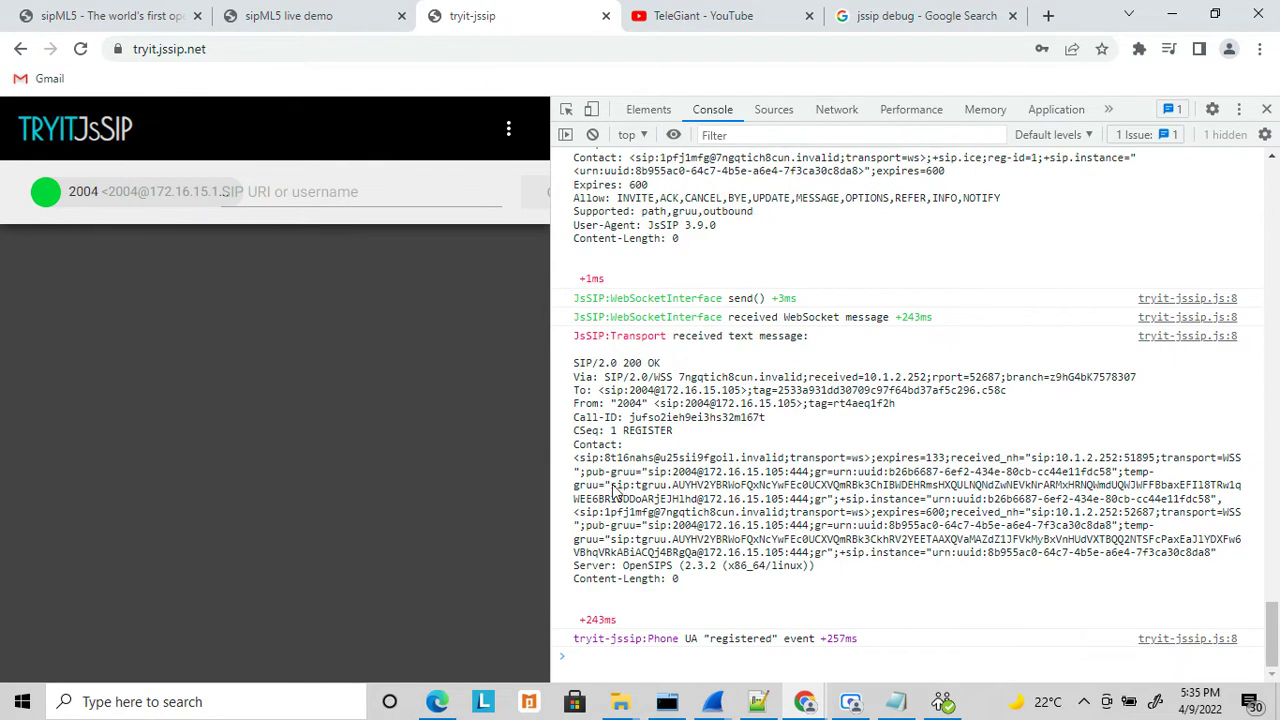
Step: Call 2004 from Bria 5 via the recent-numbers list, then reject the incoming call from 3333 in tryit
left_click(943, 701)
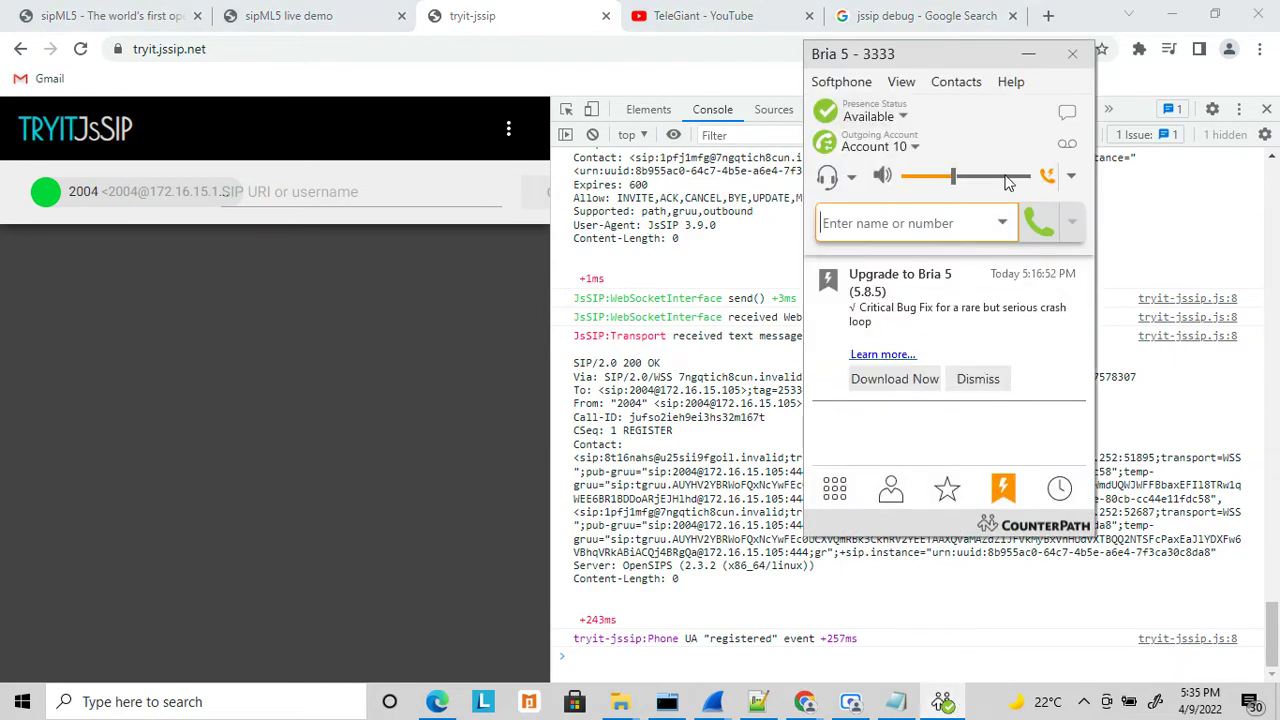
left_click(1003, 225)
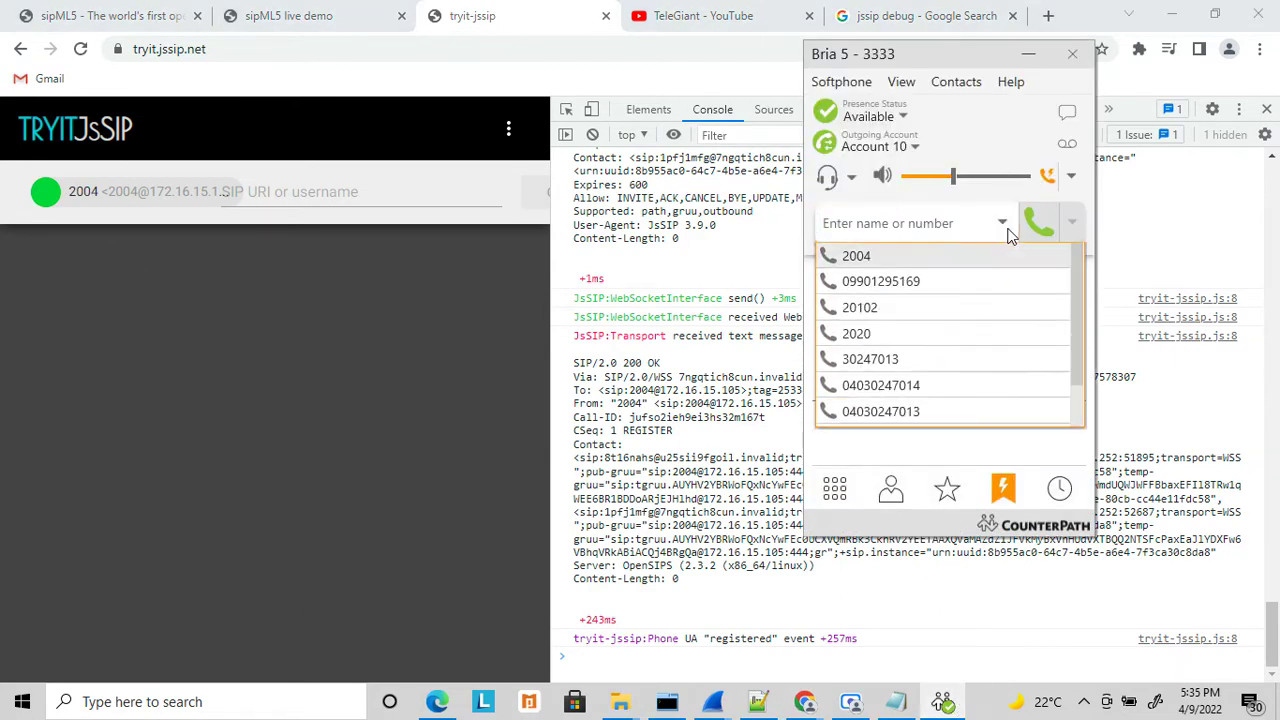
left_click(903, 262)
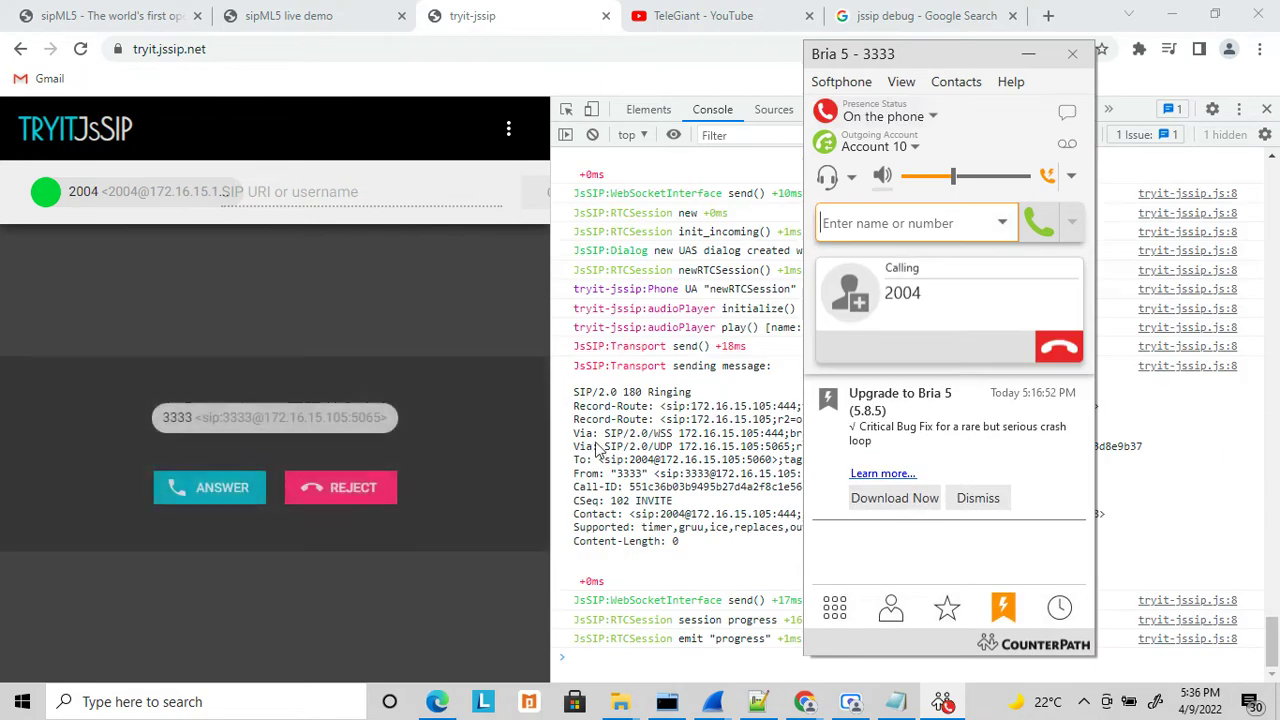
left_click(345, 487)
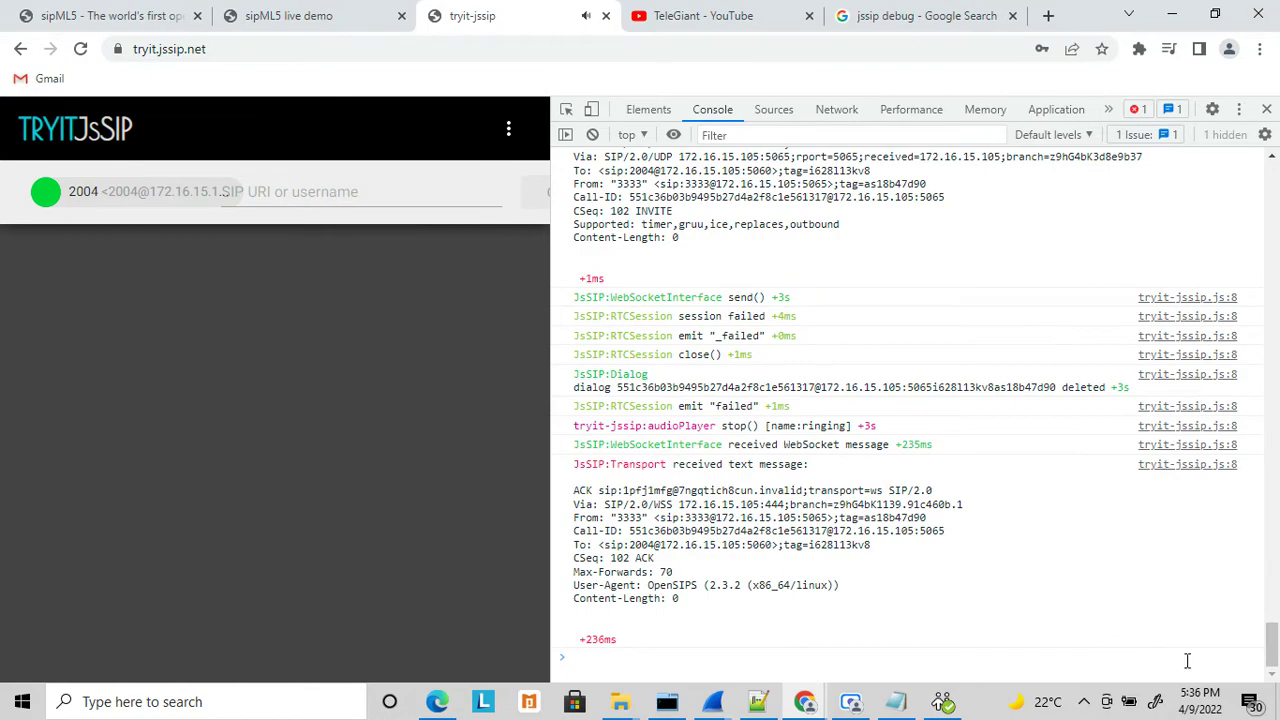
Step: Scroll the Console log back to the REGISTER messages, then switch DevTools to the Network panel
left_click_drag(1270, 645, 1263, 140)
scroll(1268, 607, "up", 1)
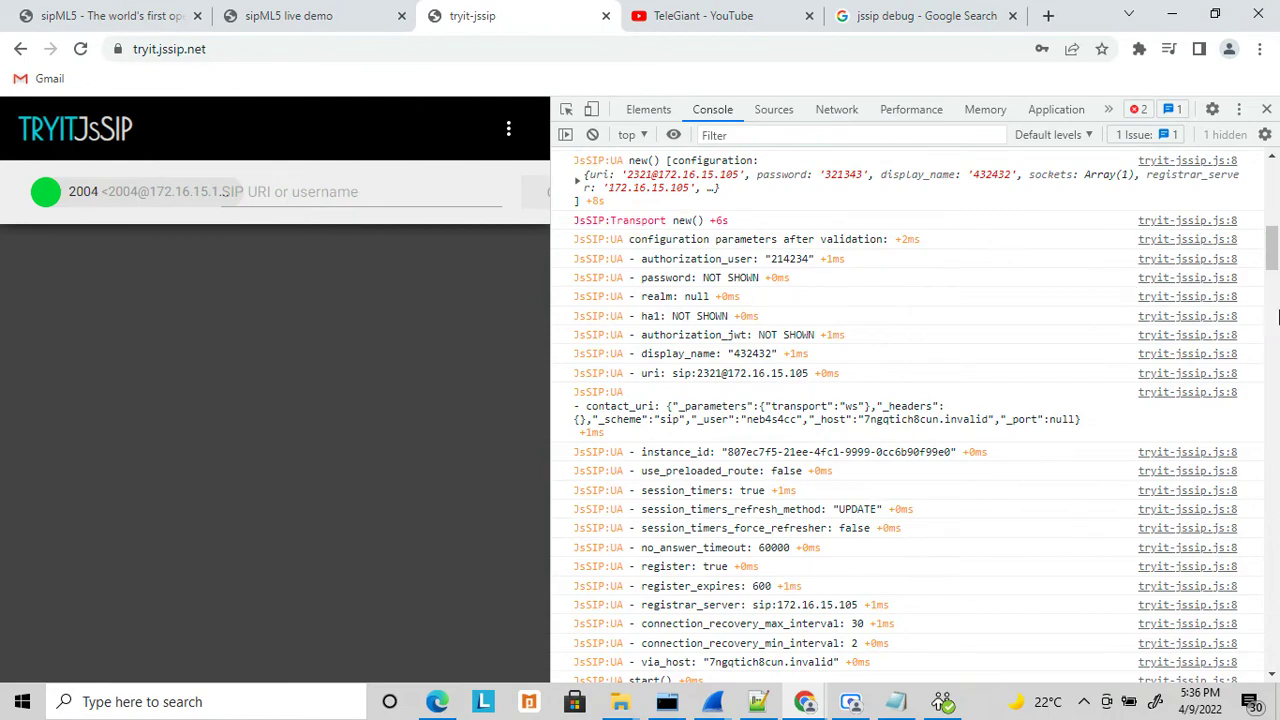
left_click_drag(1276, 278, 1274, 240)
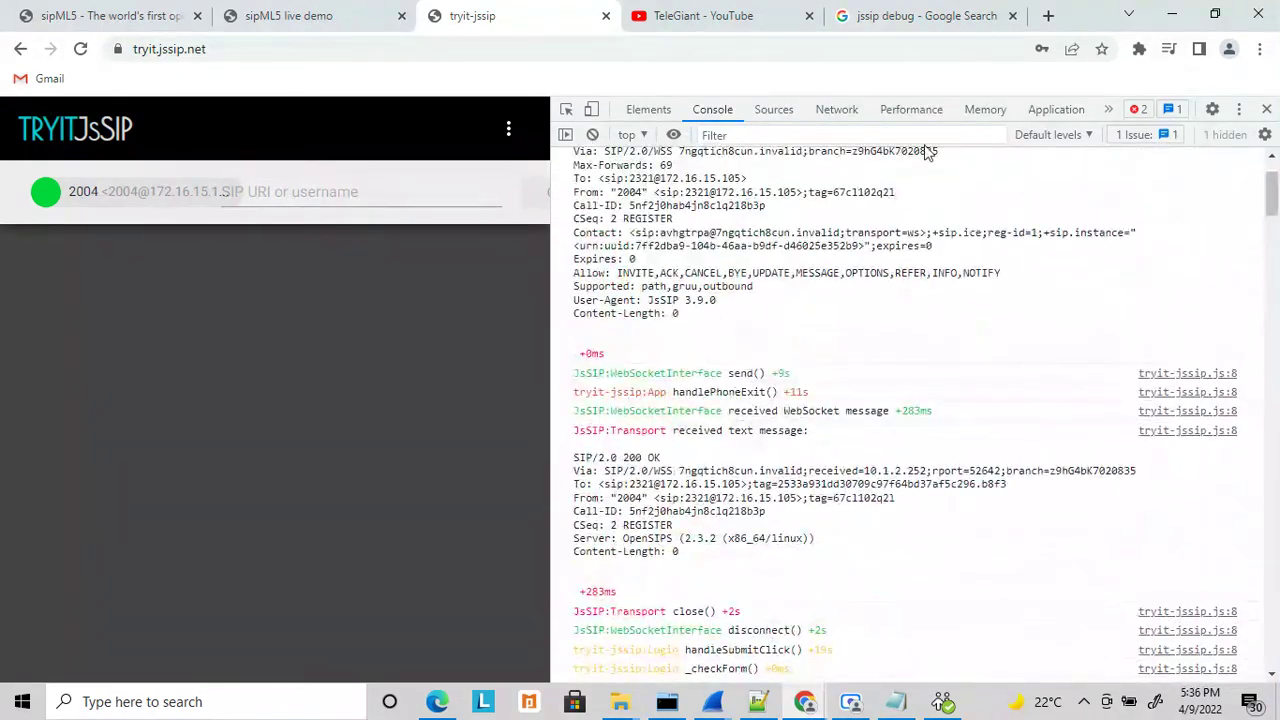
left_click(836, 109)
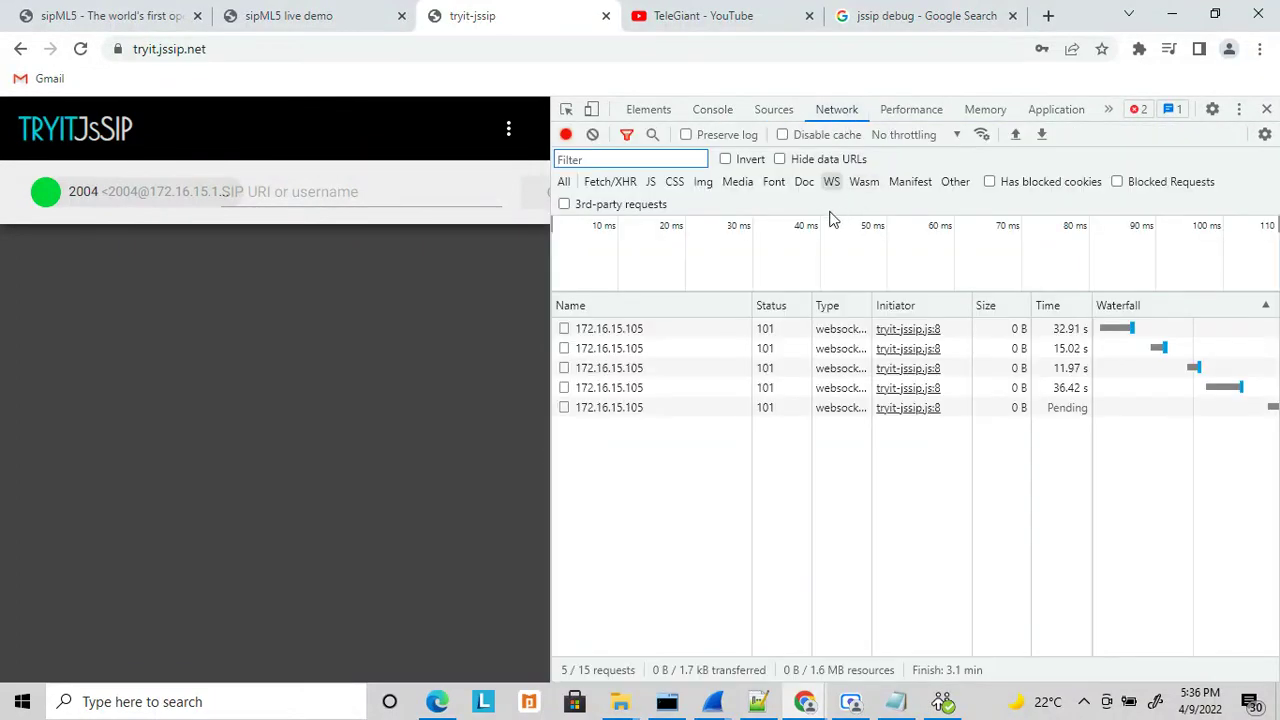
Step: Filter to WS and inspect each 172.16.15.105 connection, closing stray wss tabs, ending on the fifth's messages
left_click(831, 182)
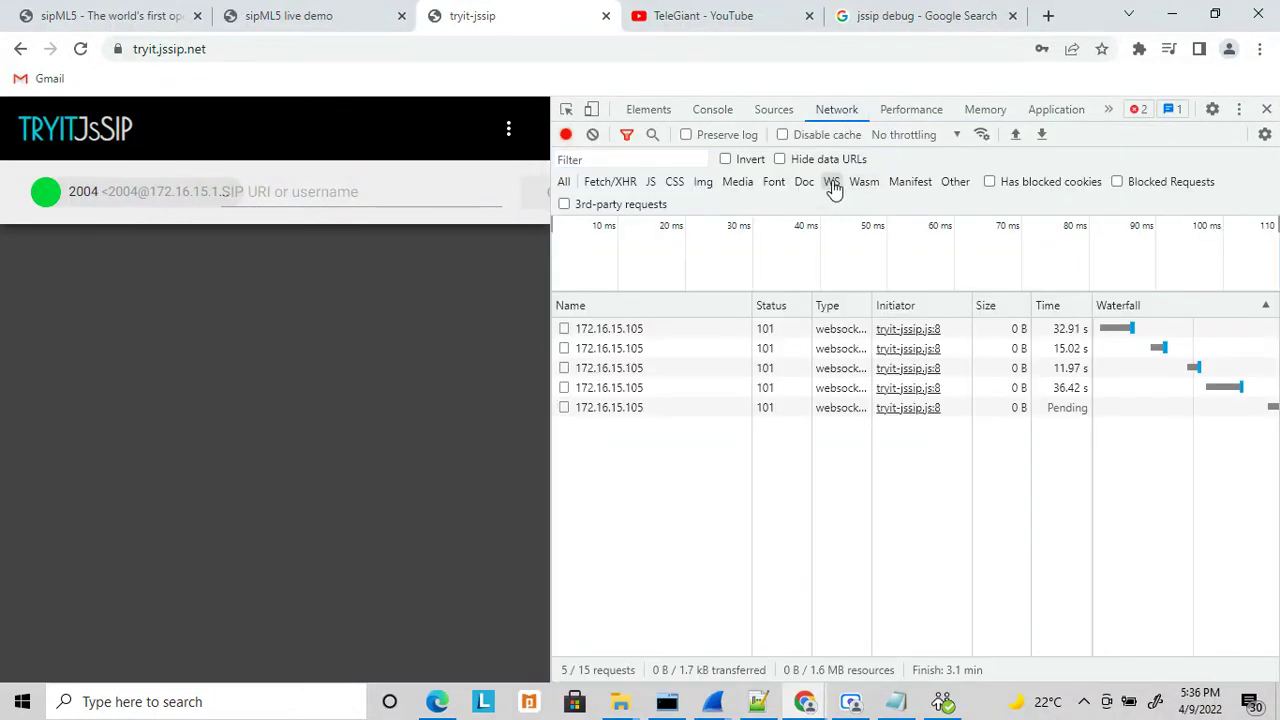
double_click(628, 330)
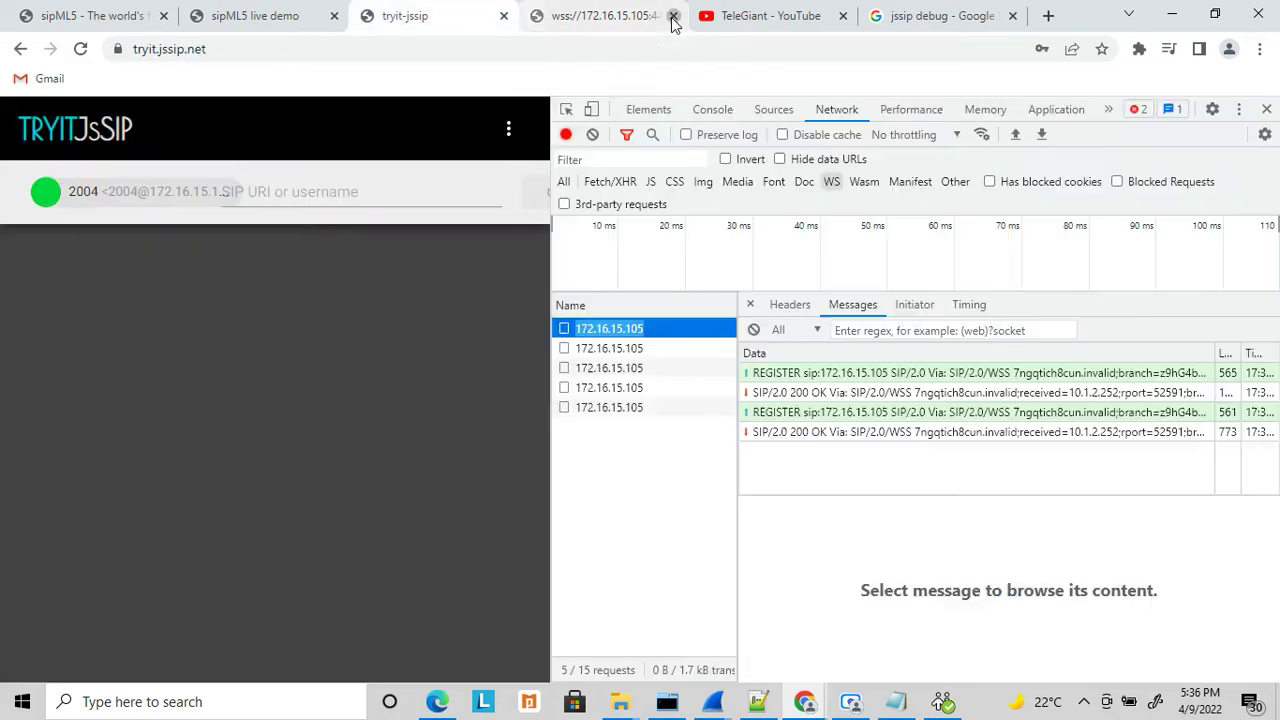
left_click(673, 16)
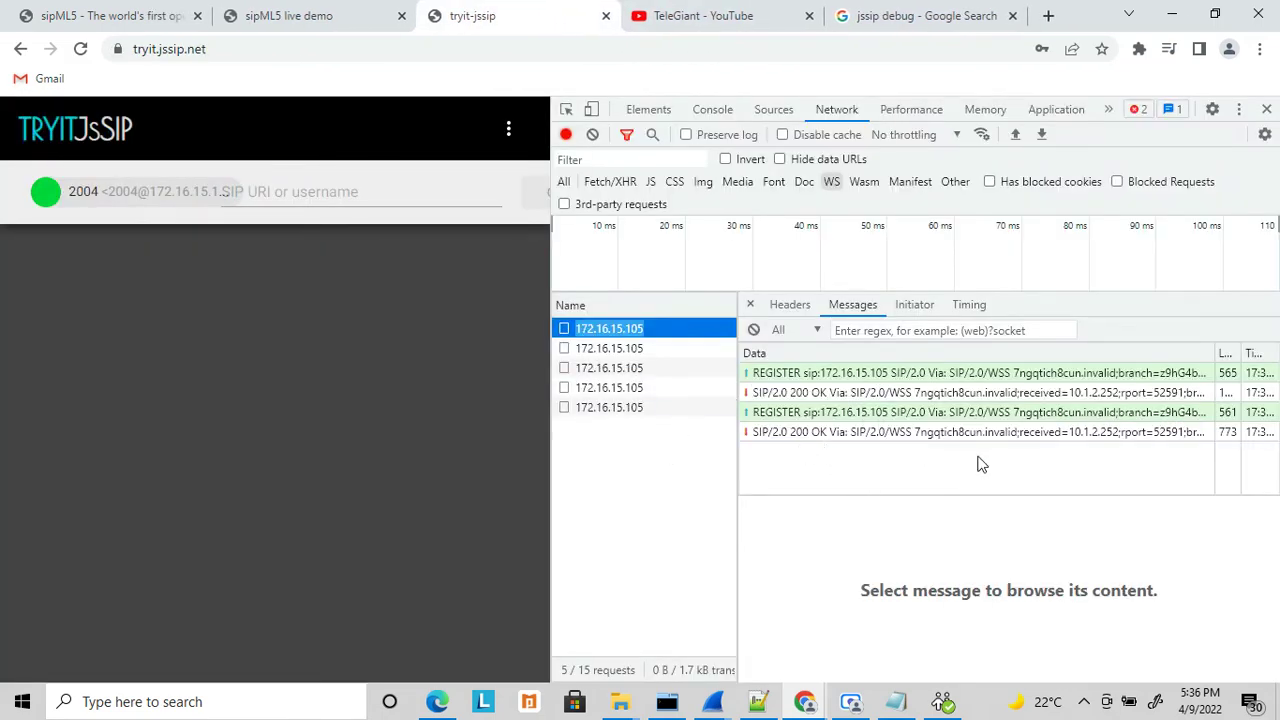
left_click(634, 349)
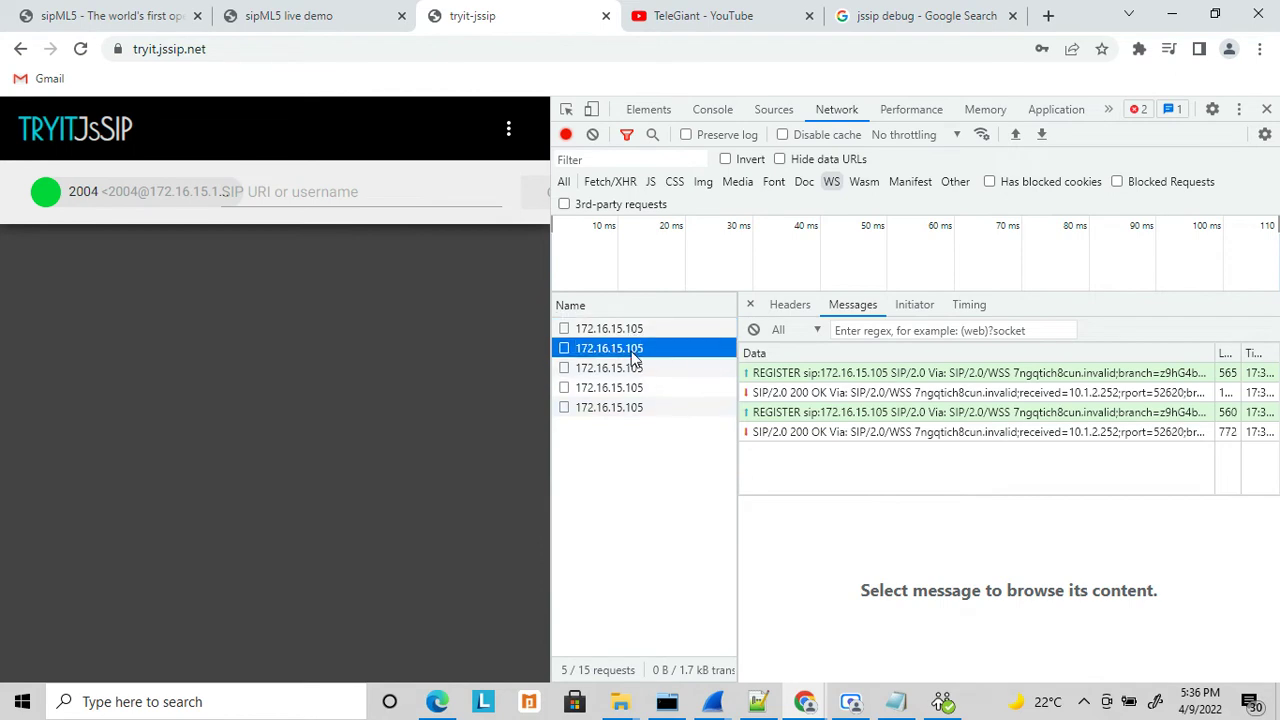
double_click(627, 369)
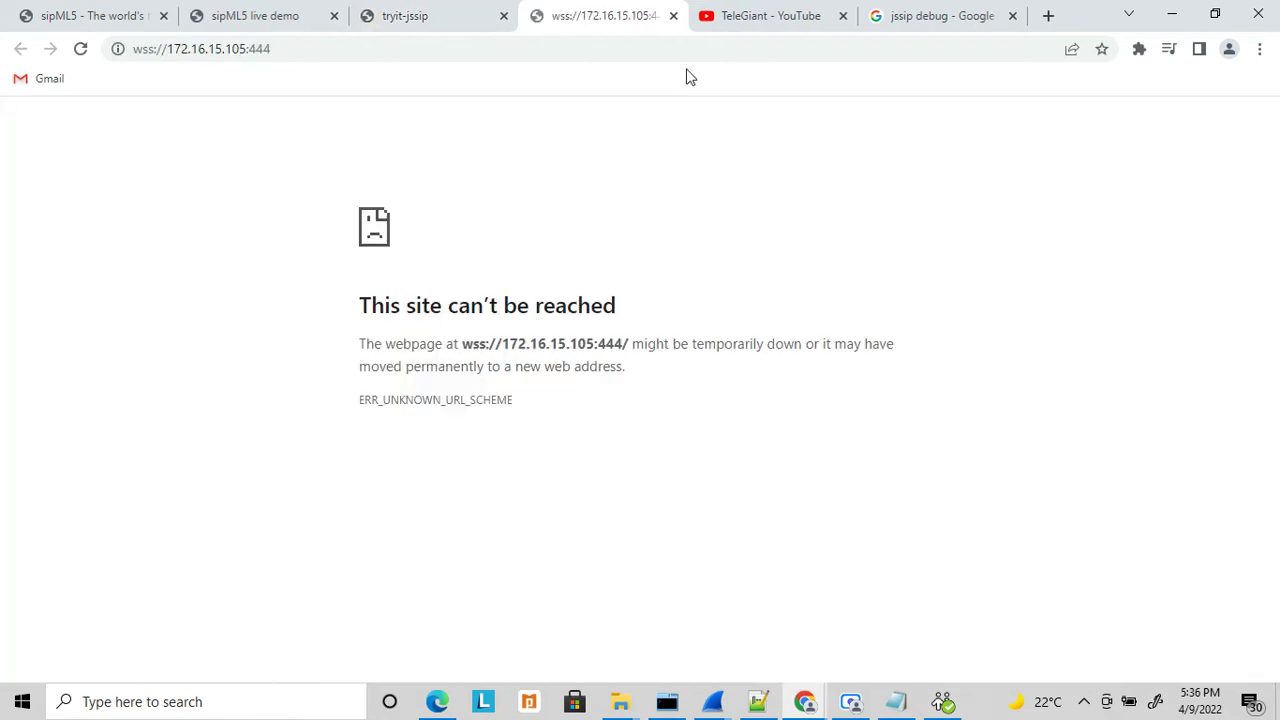
left_click(674, 16)
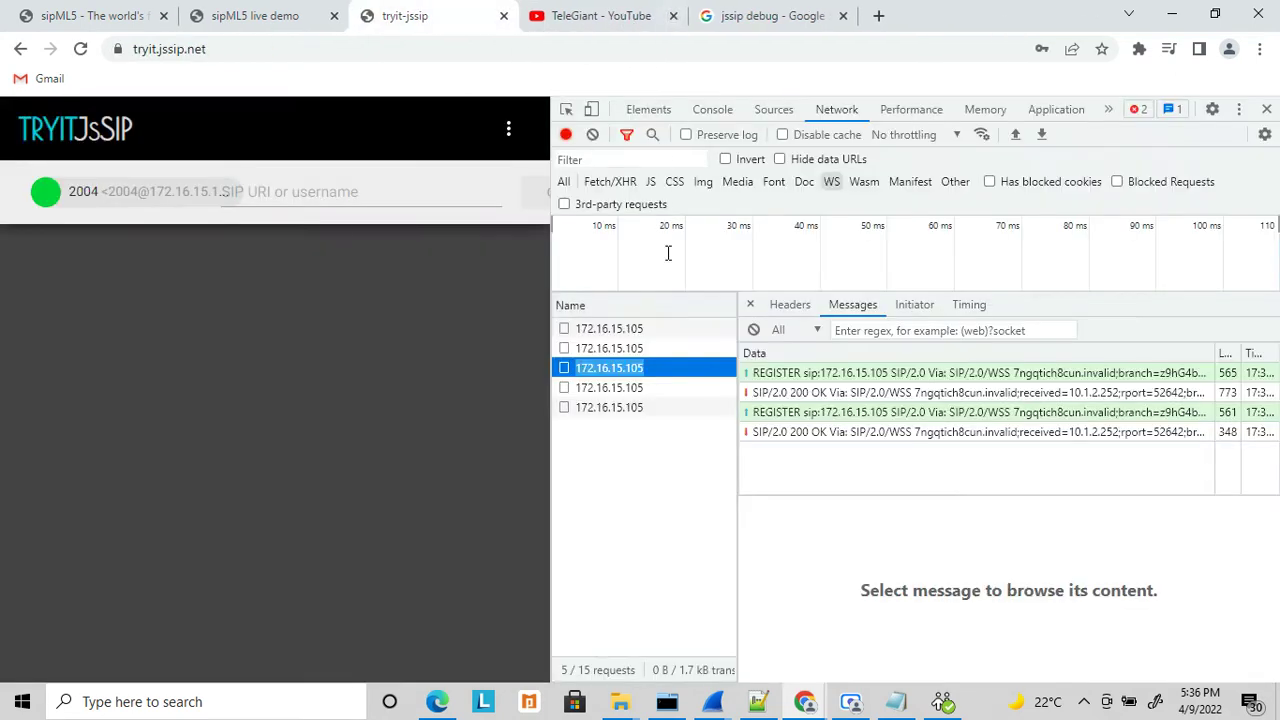
double_click(609, 389)
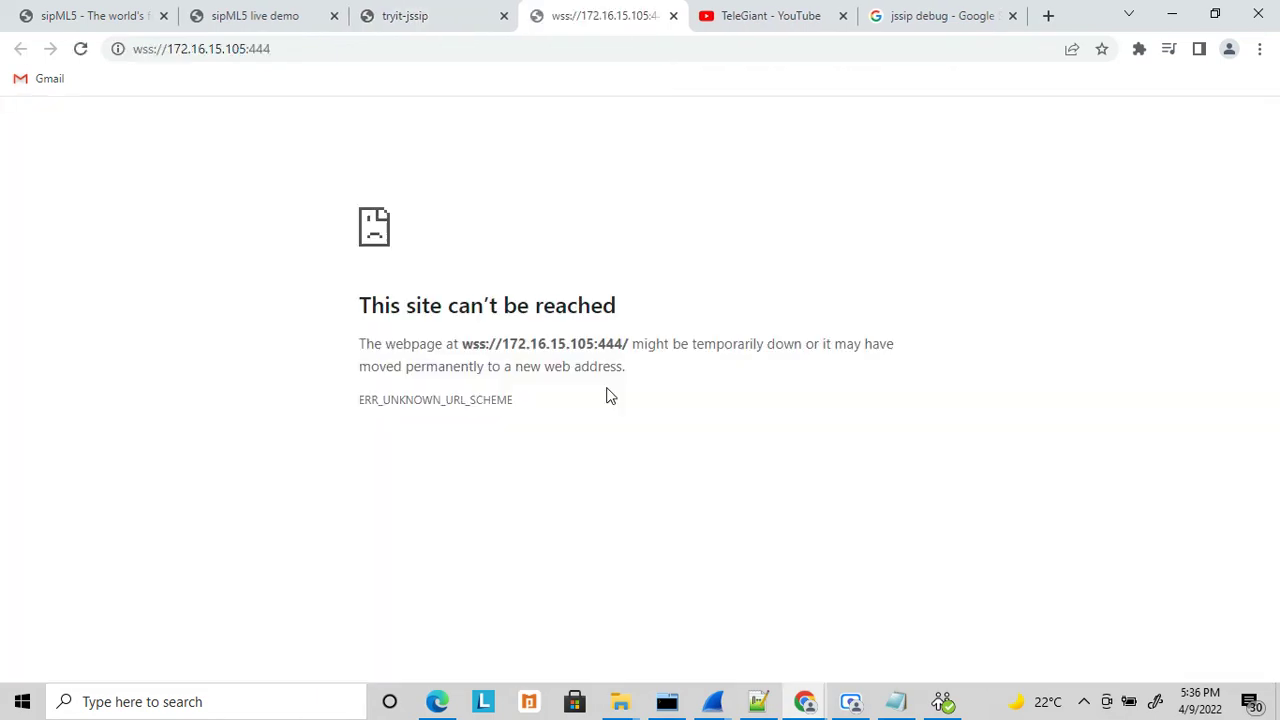
left_click(673, 16)
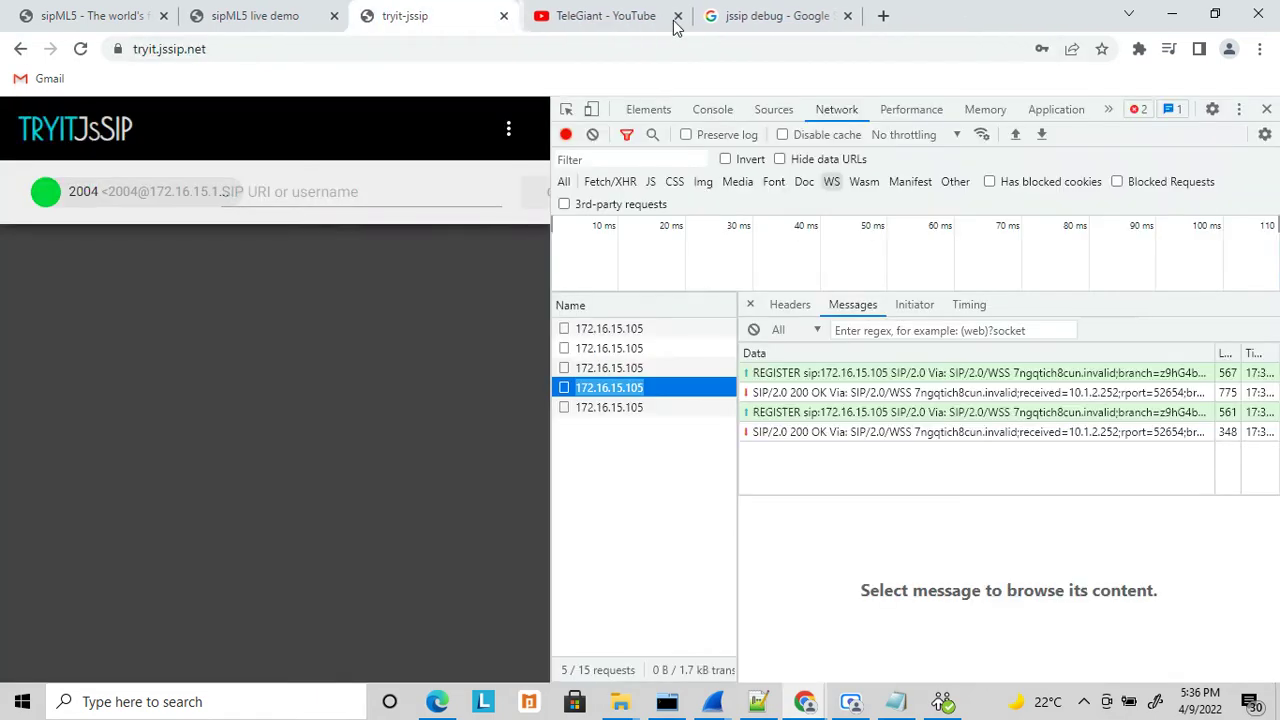
left_click(628, 408)
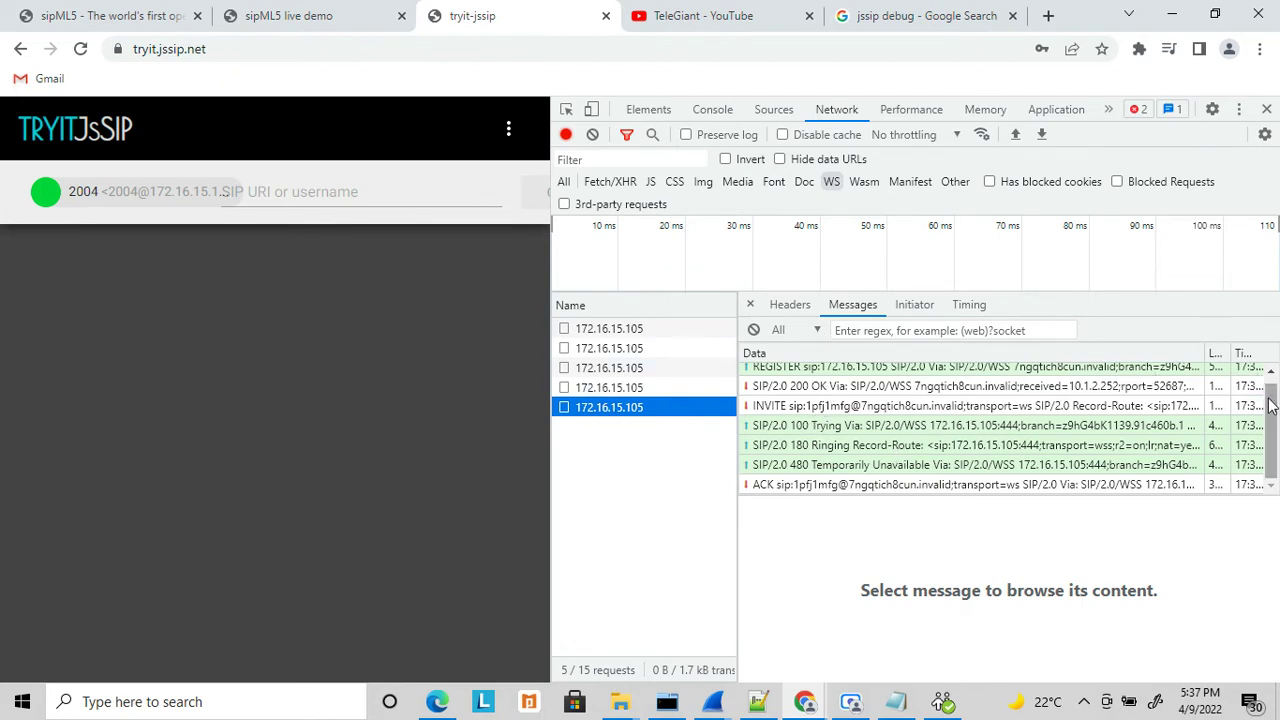
left_click_drag(1271, 400, 1272, 450)
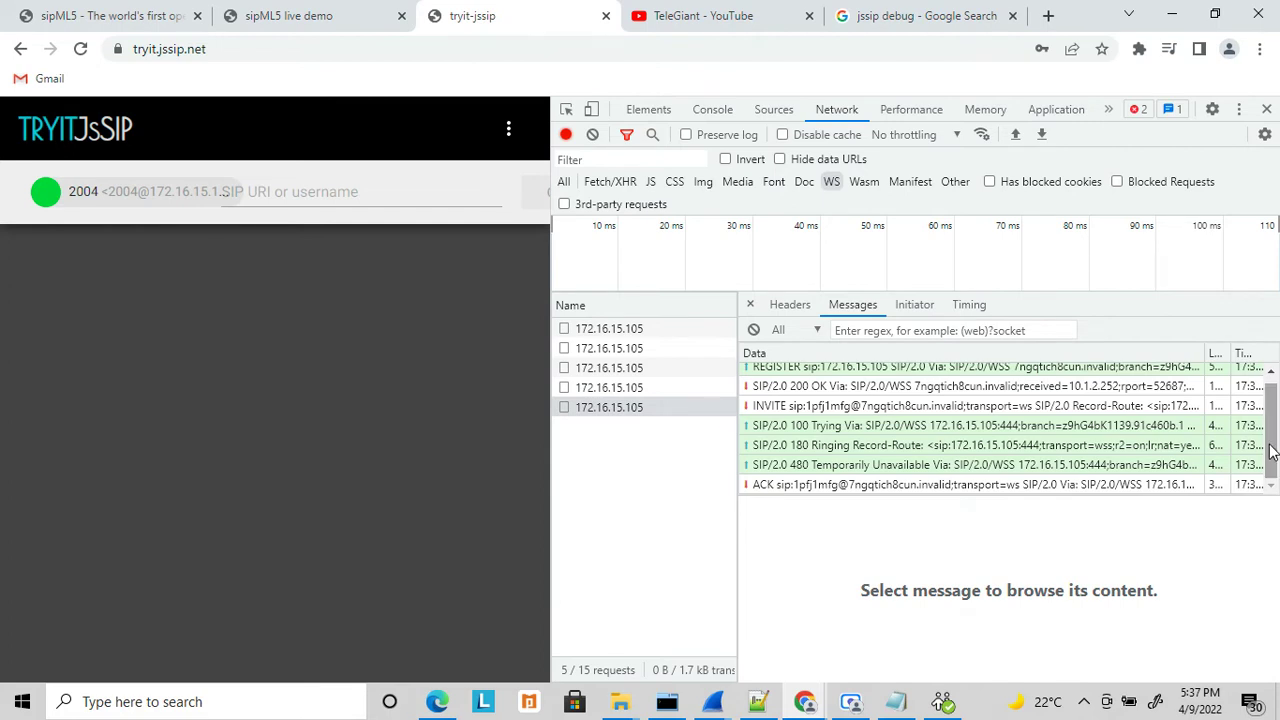